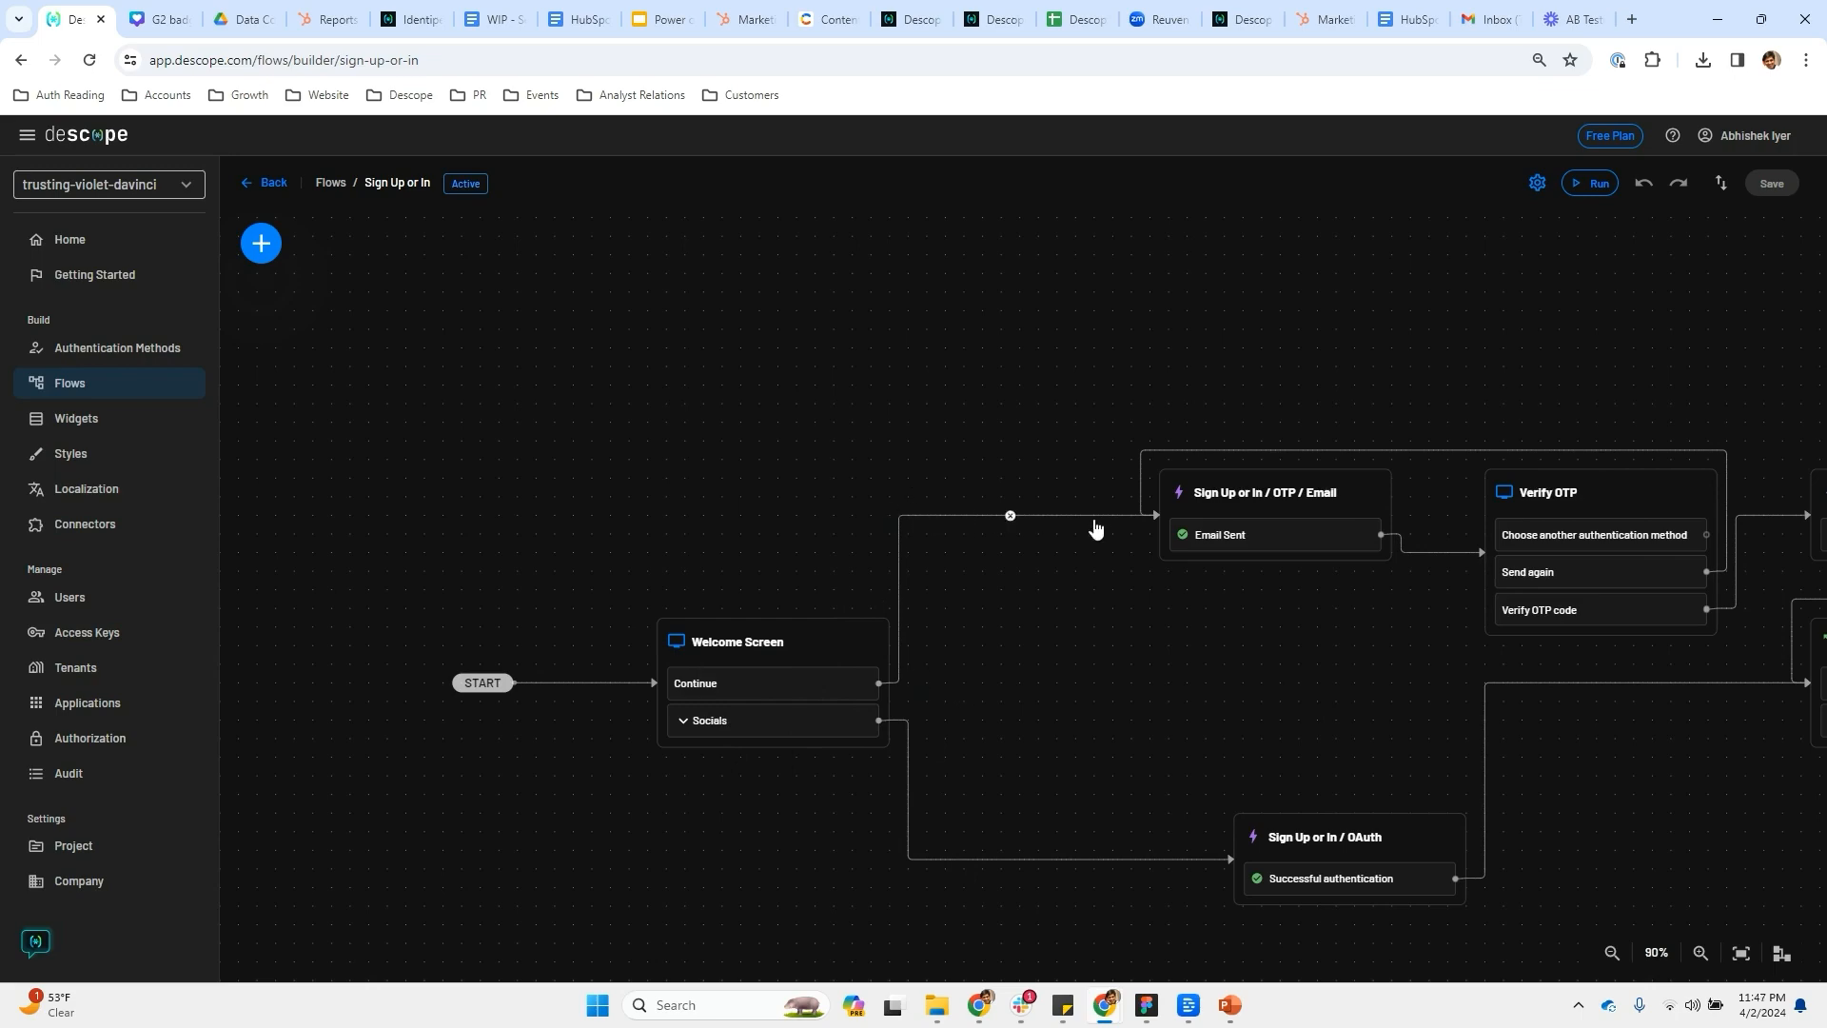
Pan across the sign-up flow to review its nodes, then open the Welcome Screen in the screen editor
mouse_move(1295, 561)
mouse_move(856, 693)
drag(1379, 628, 571, 666)
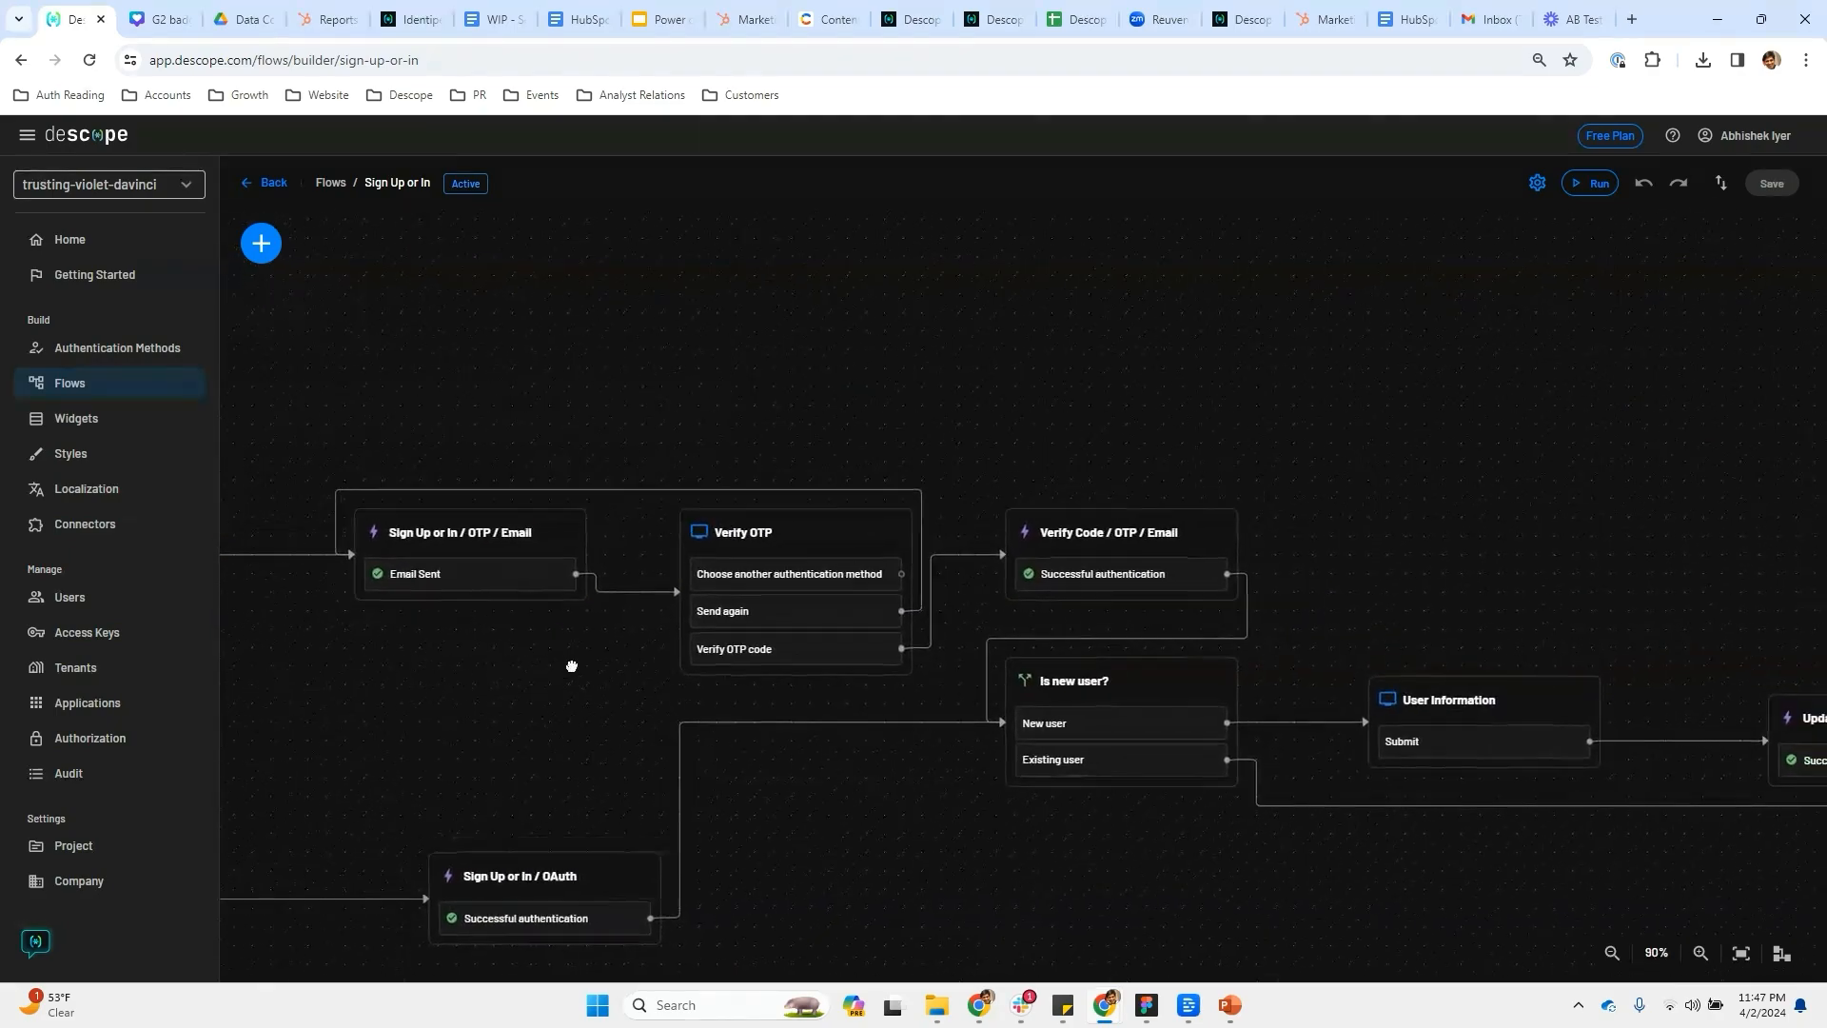
mouse_move(1065, 652)
drag(1587, 864, 1227, 786)
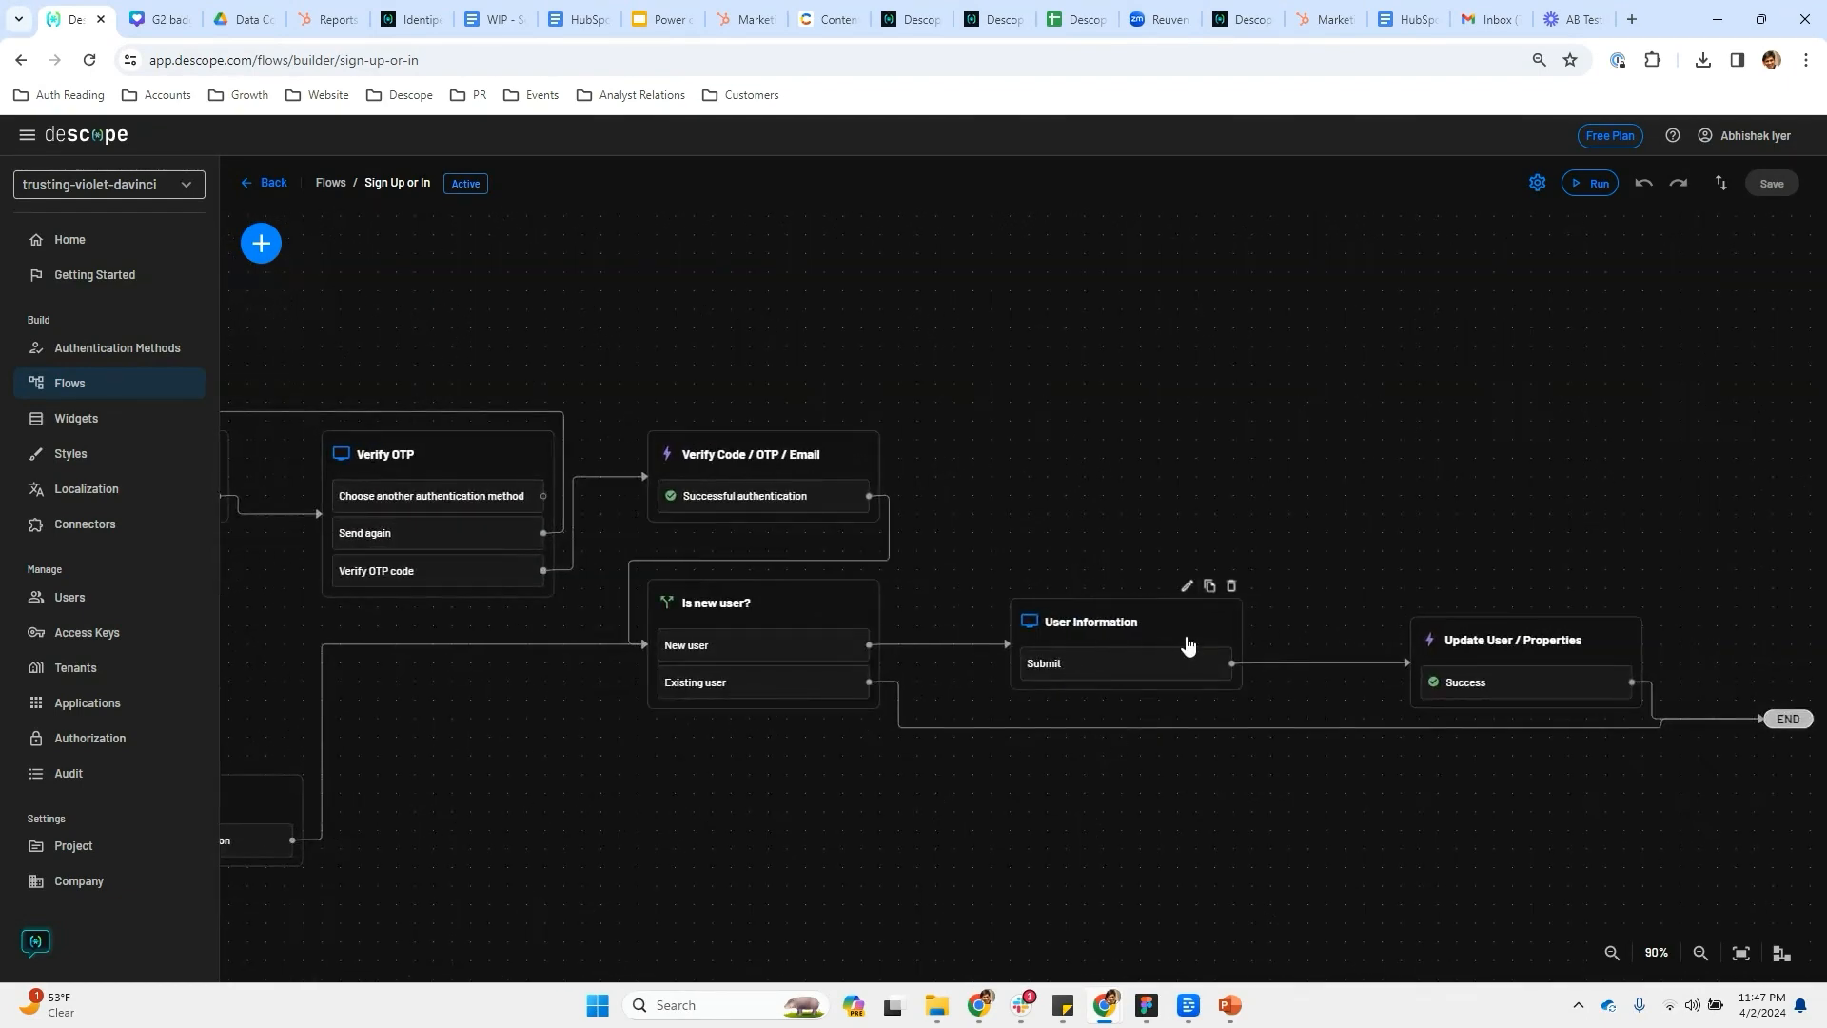
drag(570, 830, 1459, 837)
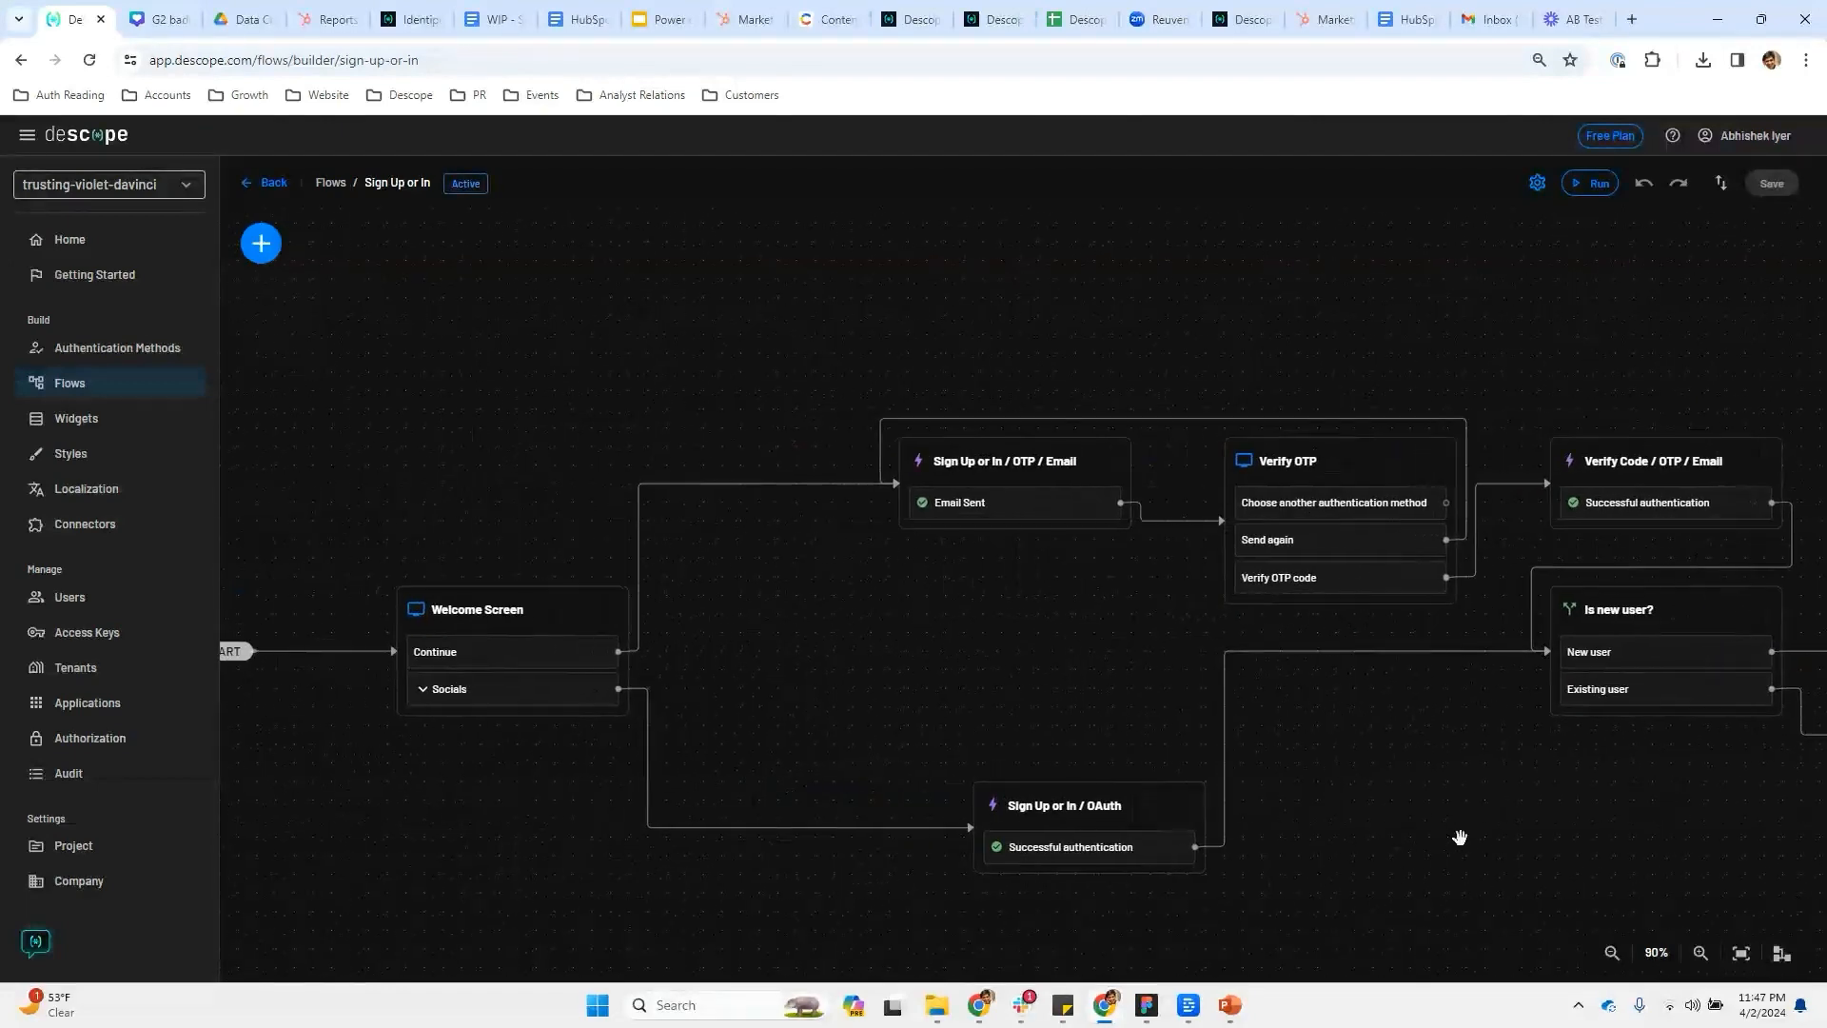
drag(480, 822, 631, 866)
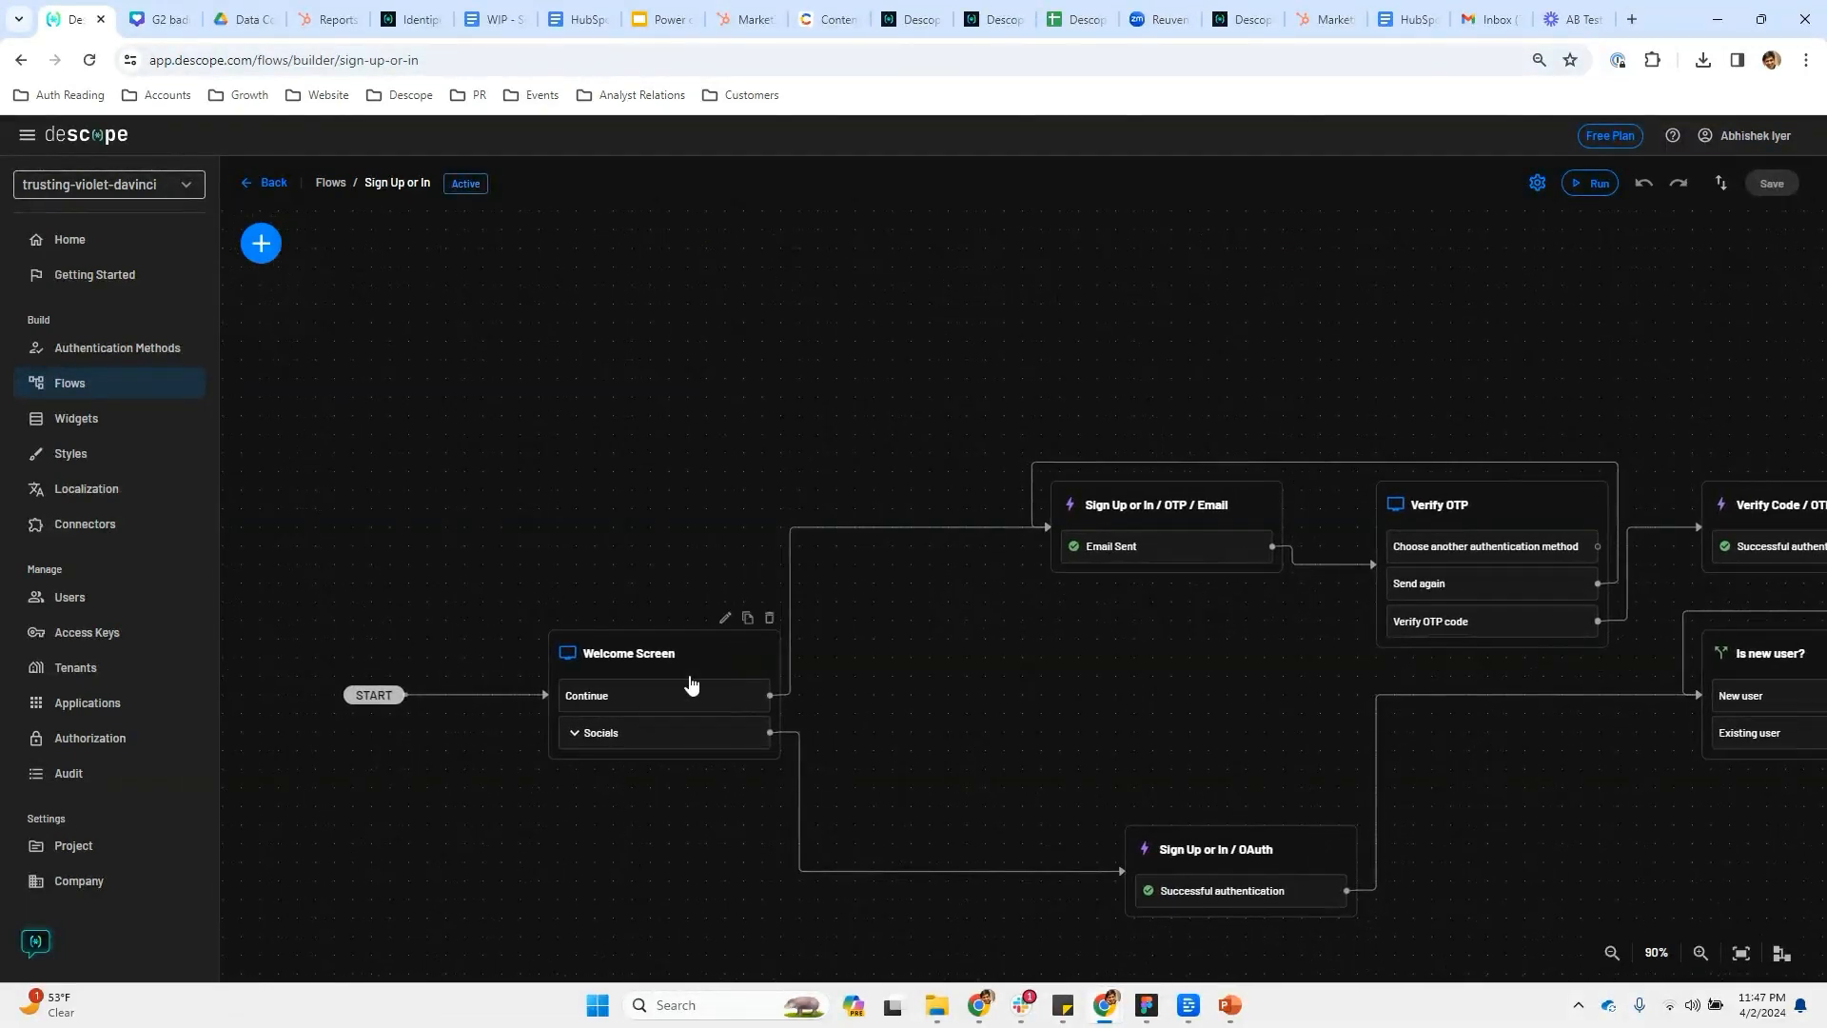
click(721, 637)
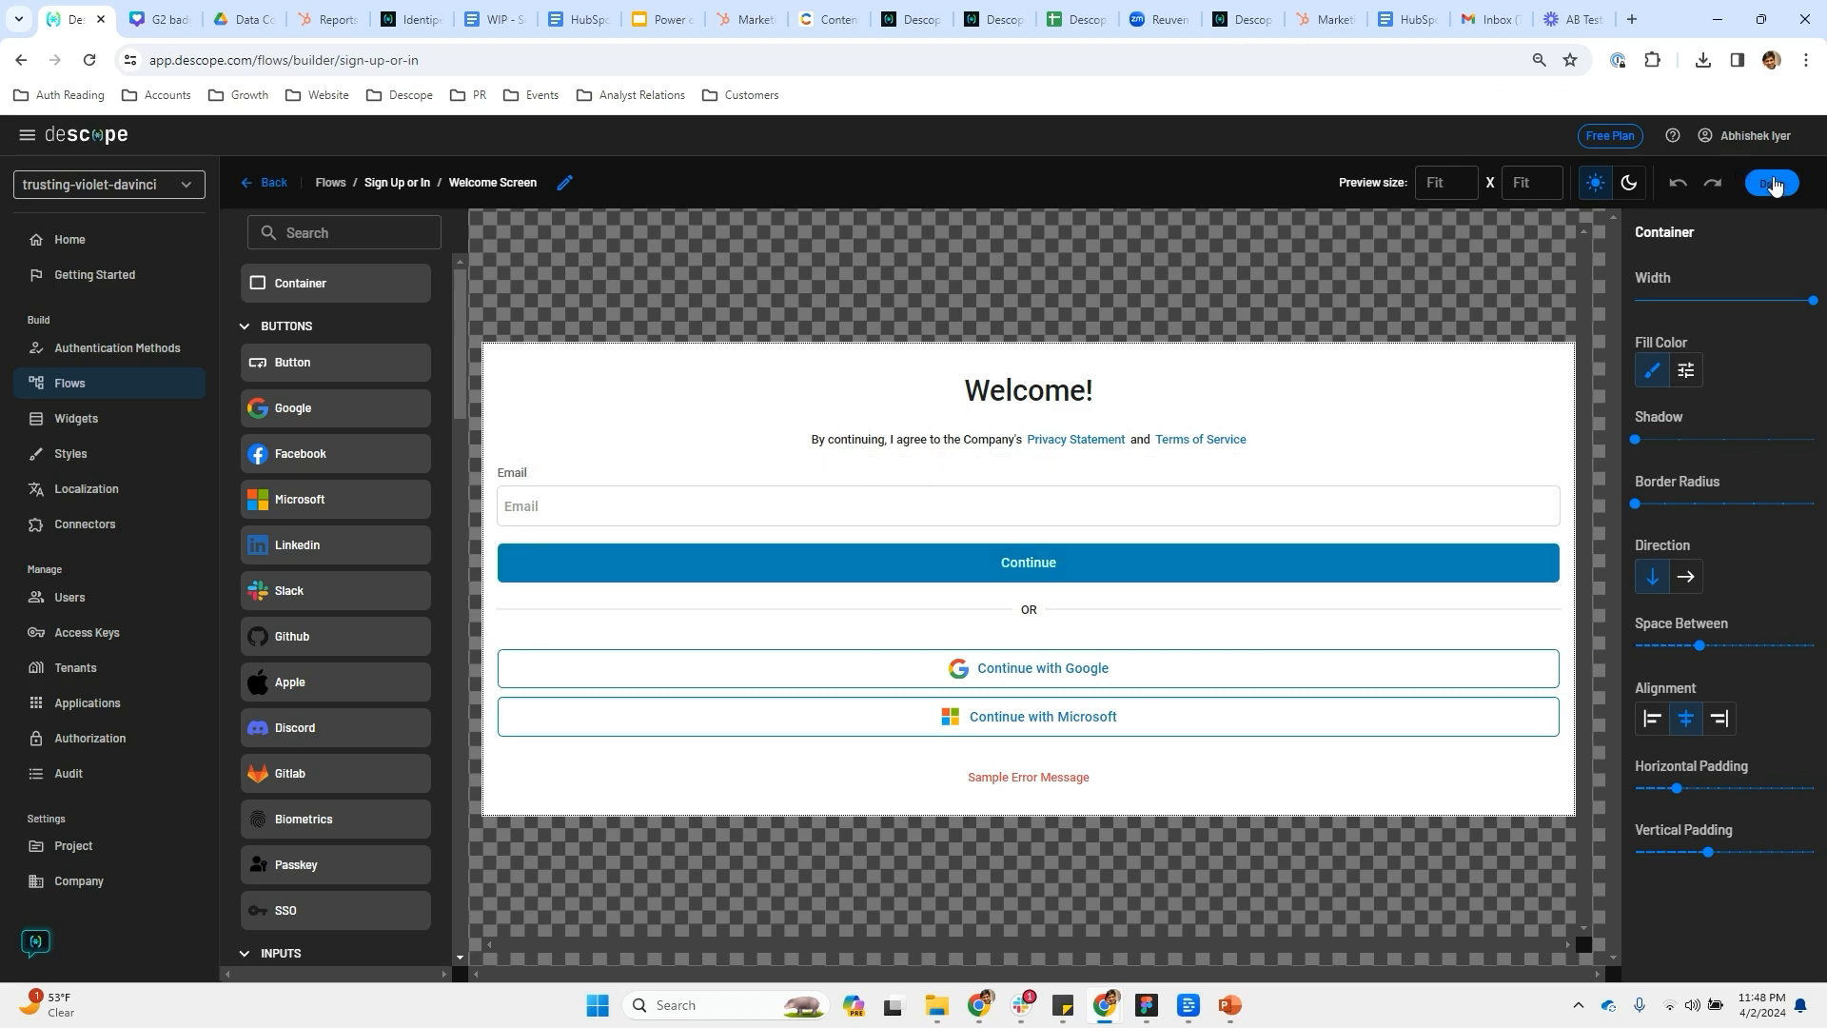
click(1771, 183)
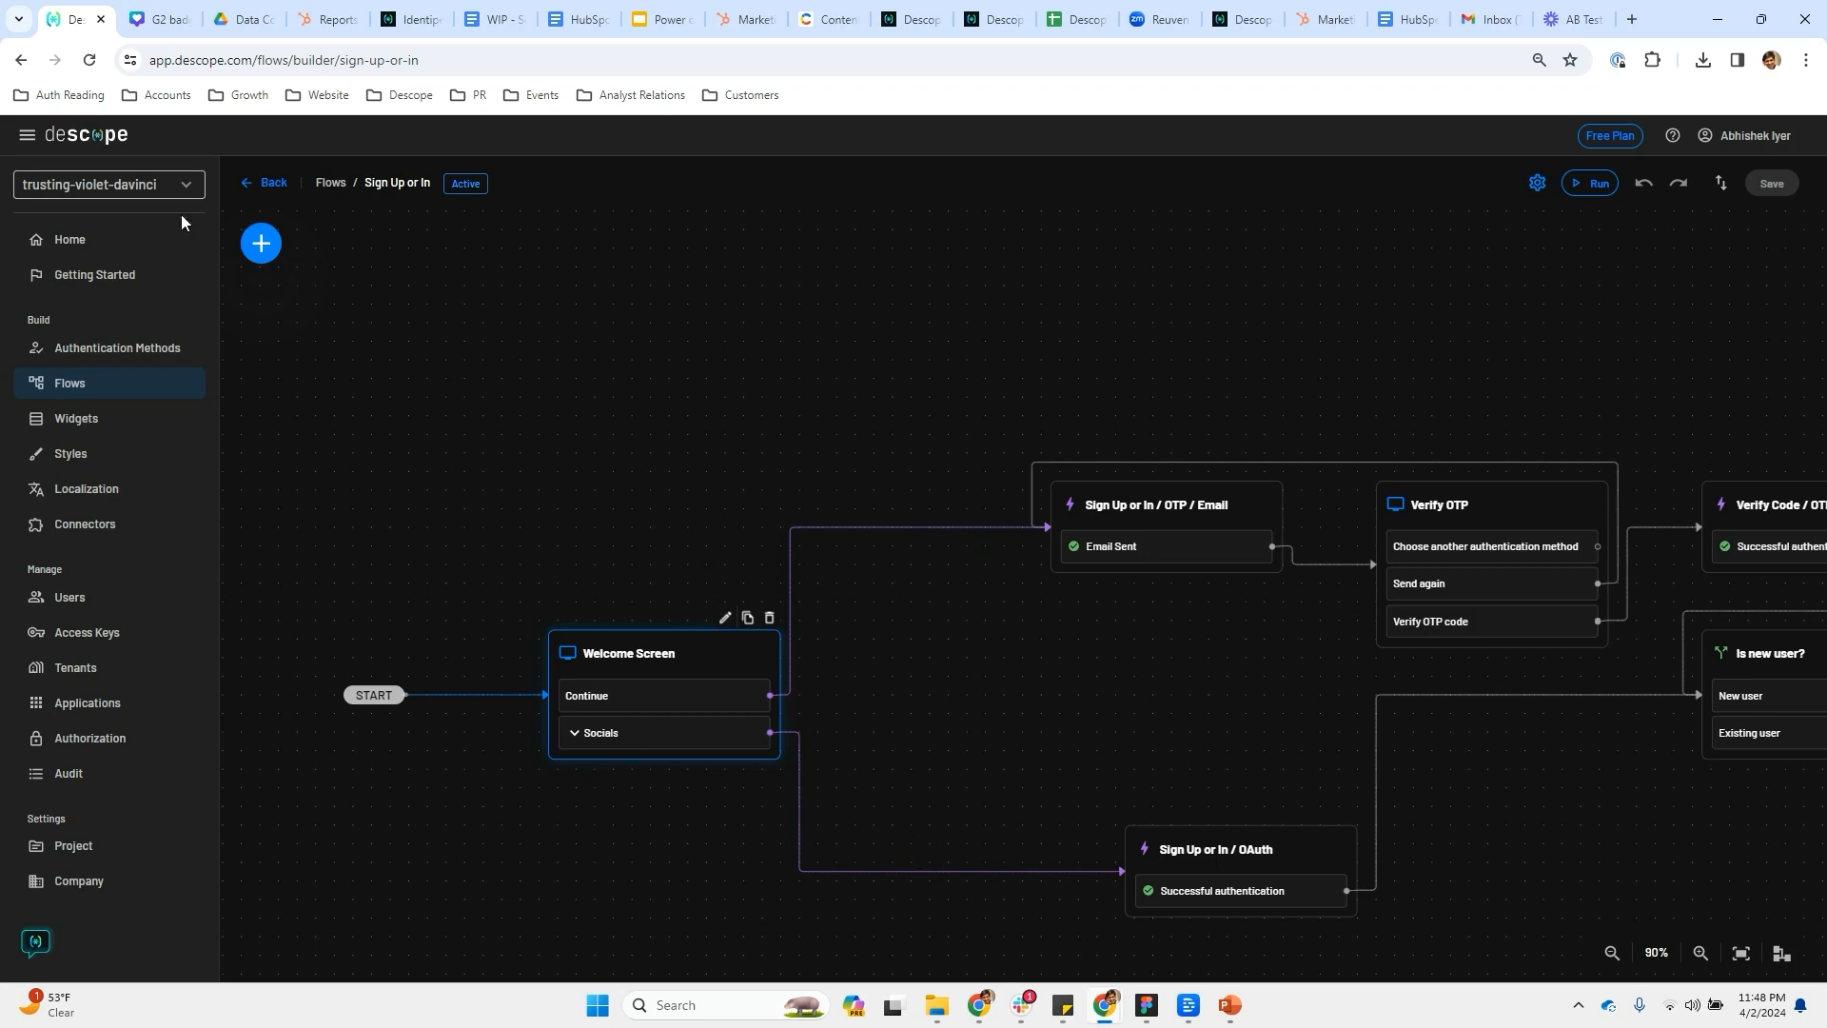
click(163, 184)
Switch to the AB Test Flow project and preview its Email OTP and Social Login welcome screens
click(162, 250)
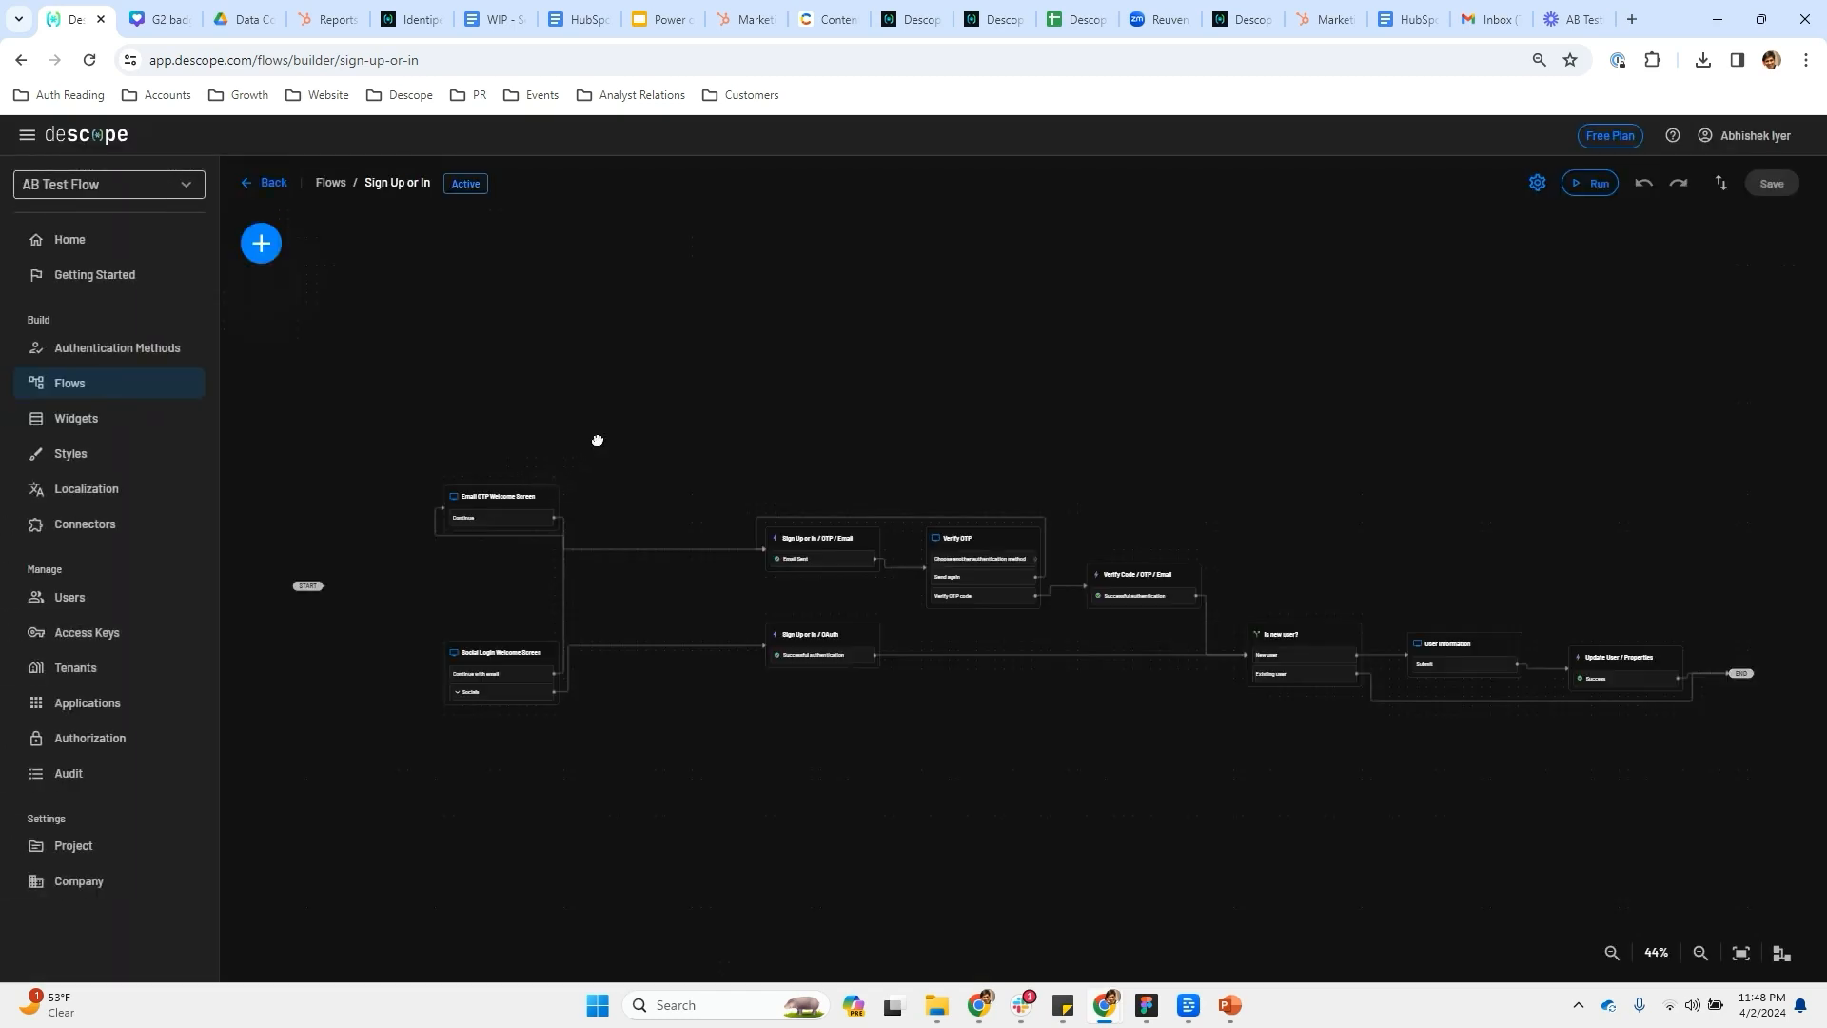
drag(596, 437, 922, 473)
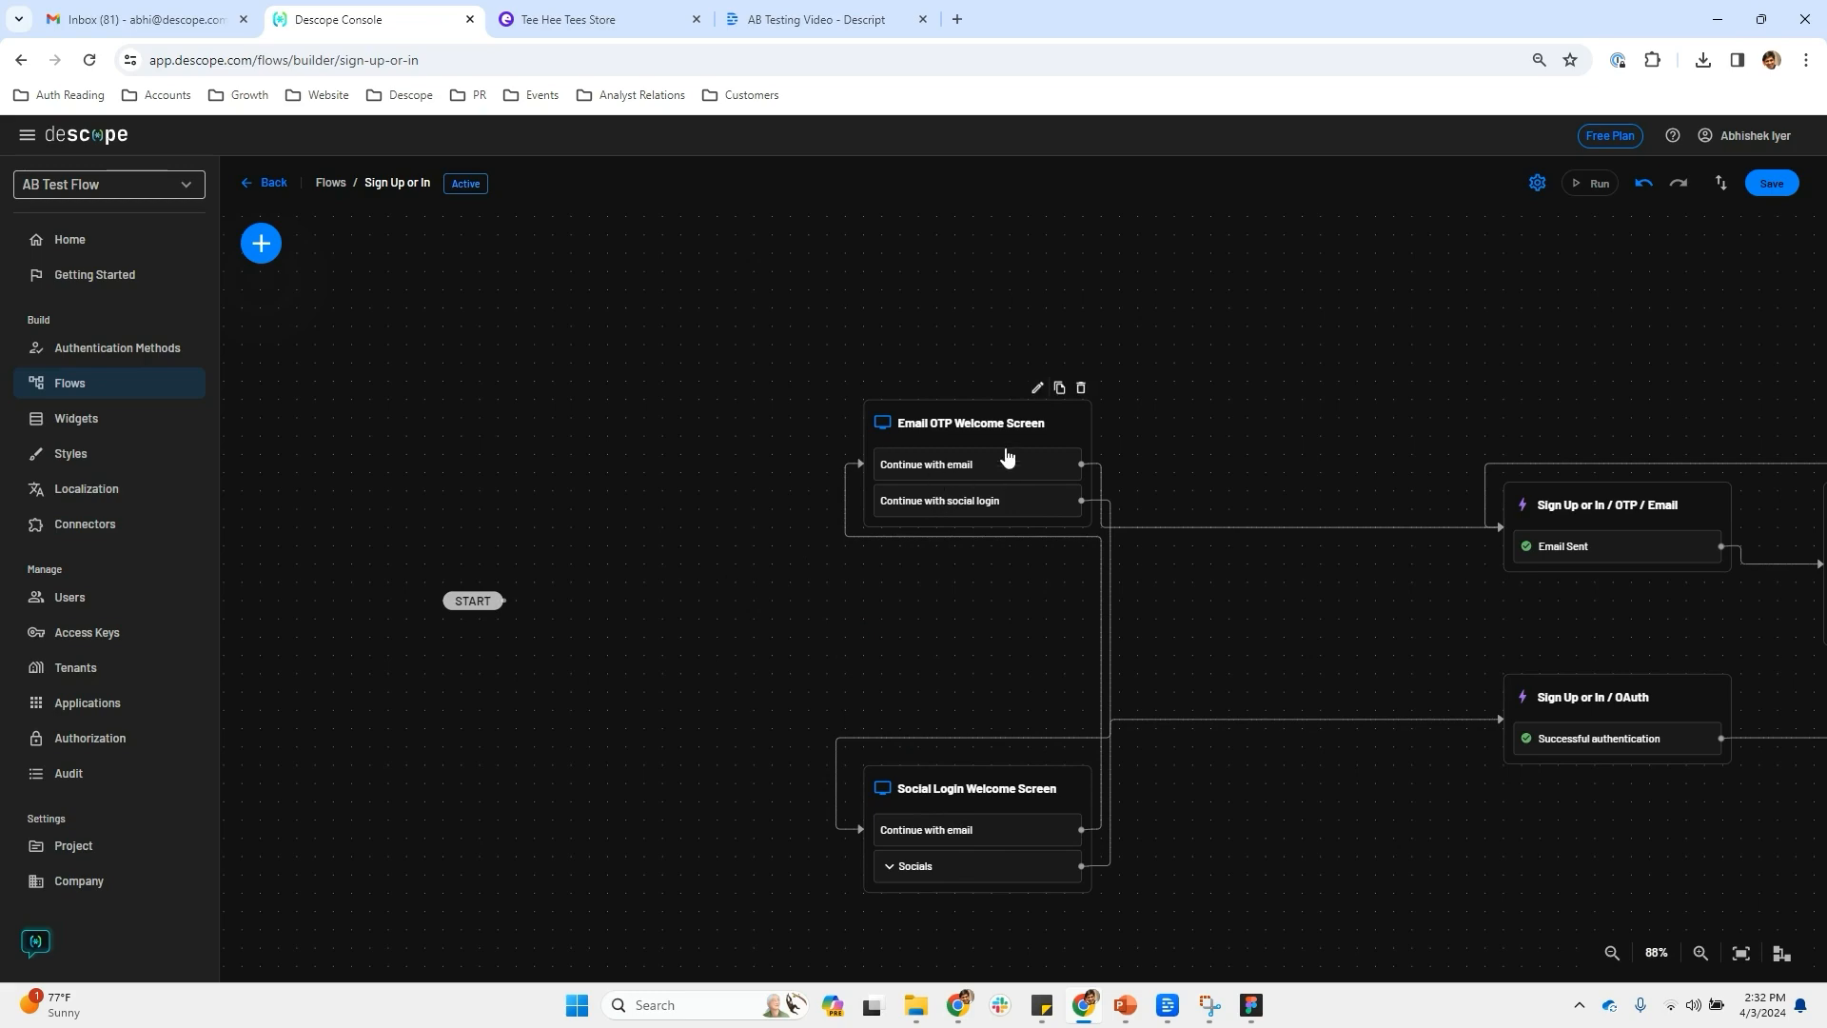
click(1037, 388)
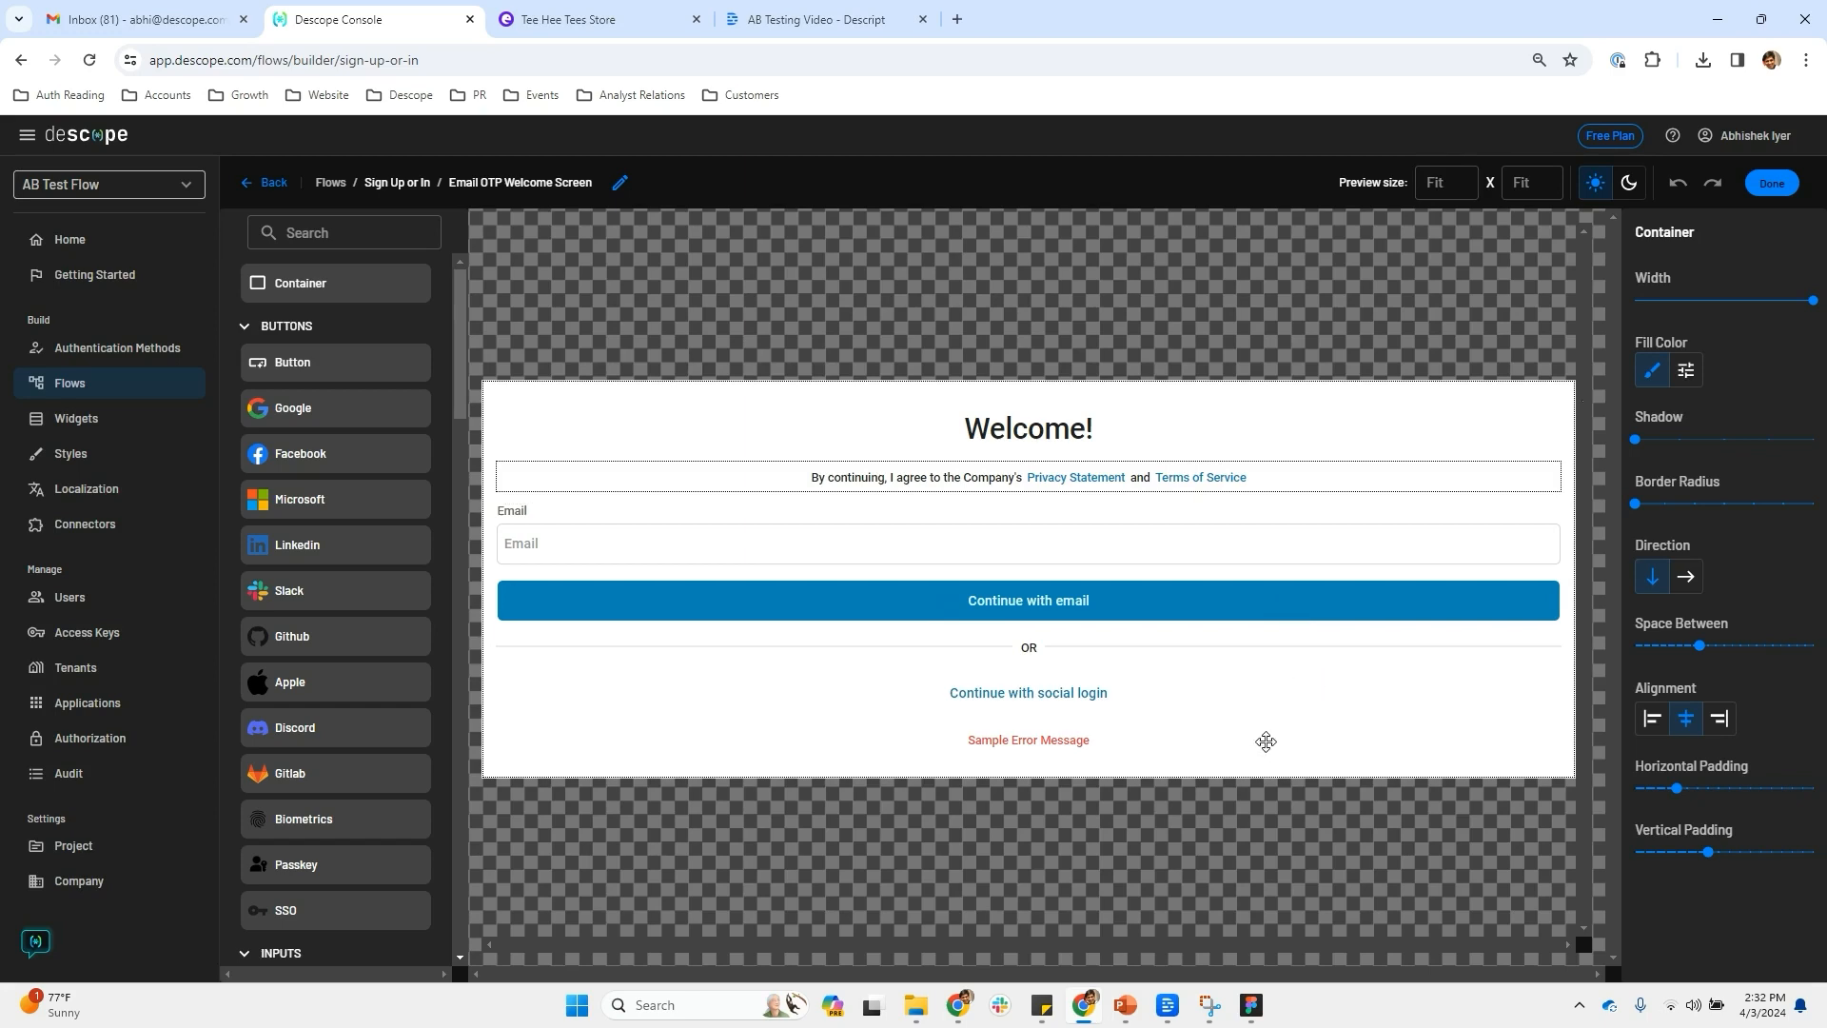
click(1772, 183)
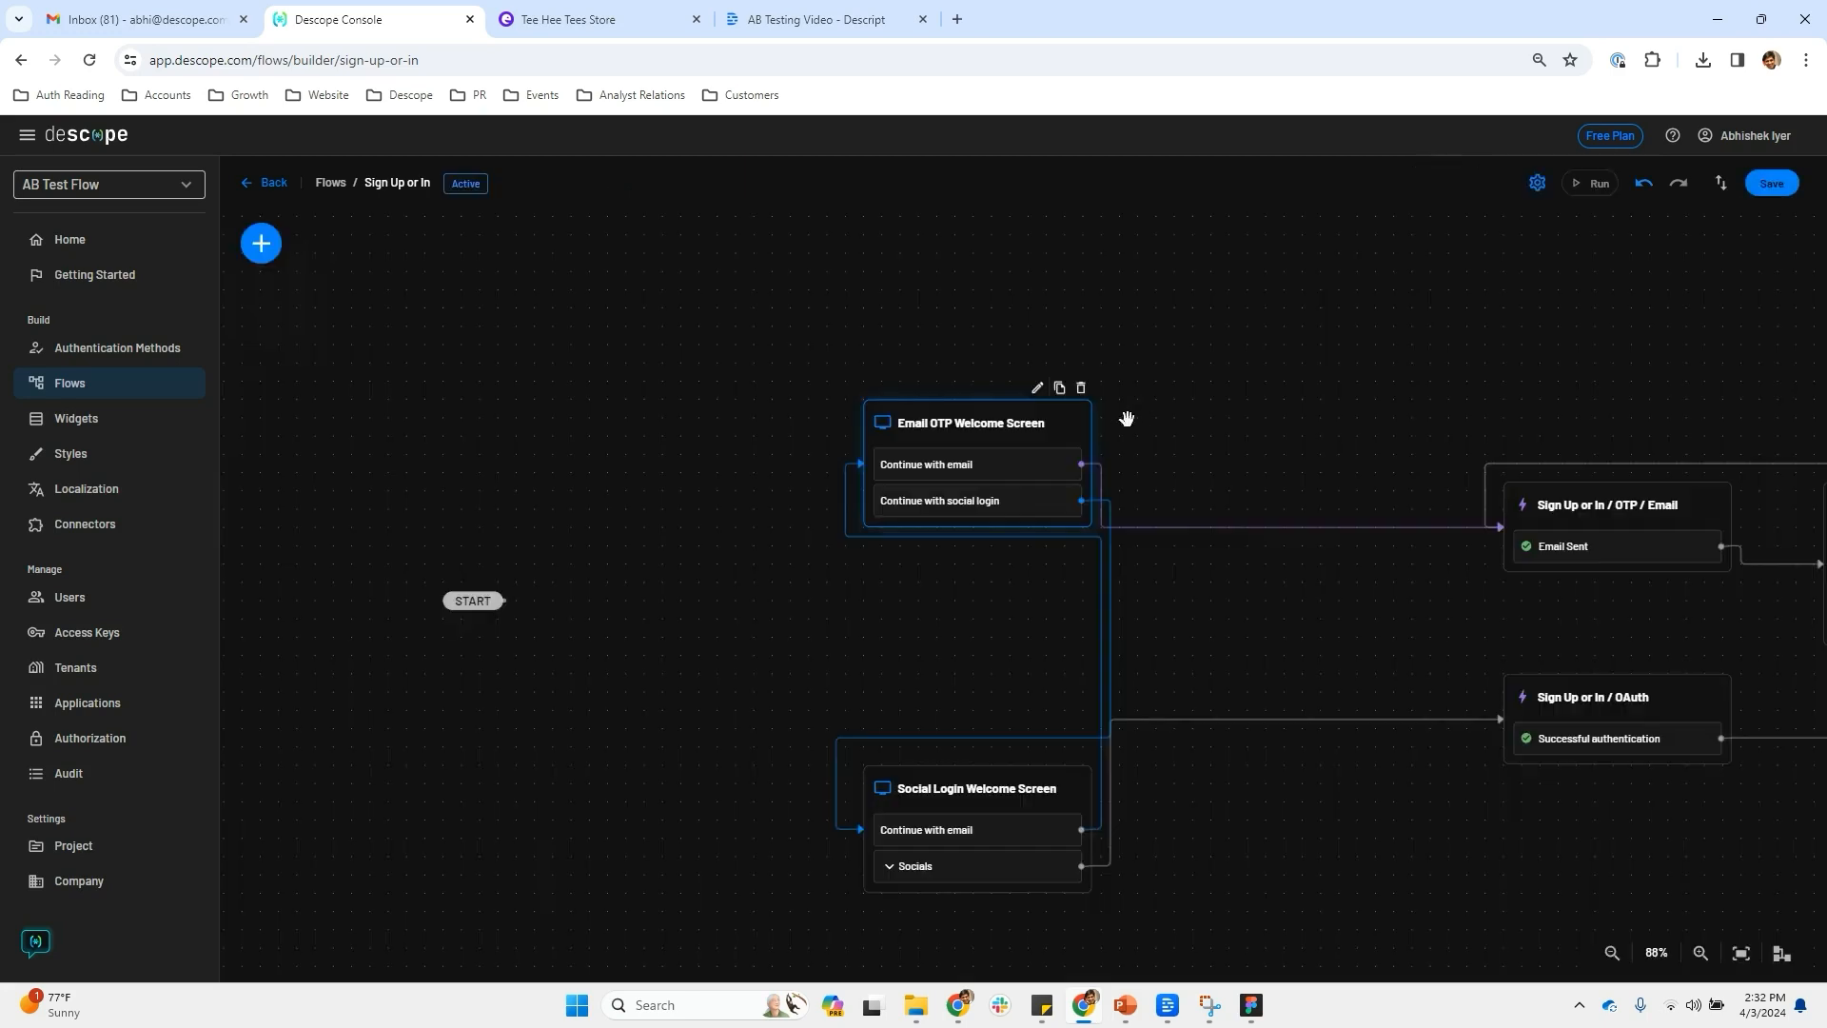
click(1037, 754)
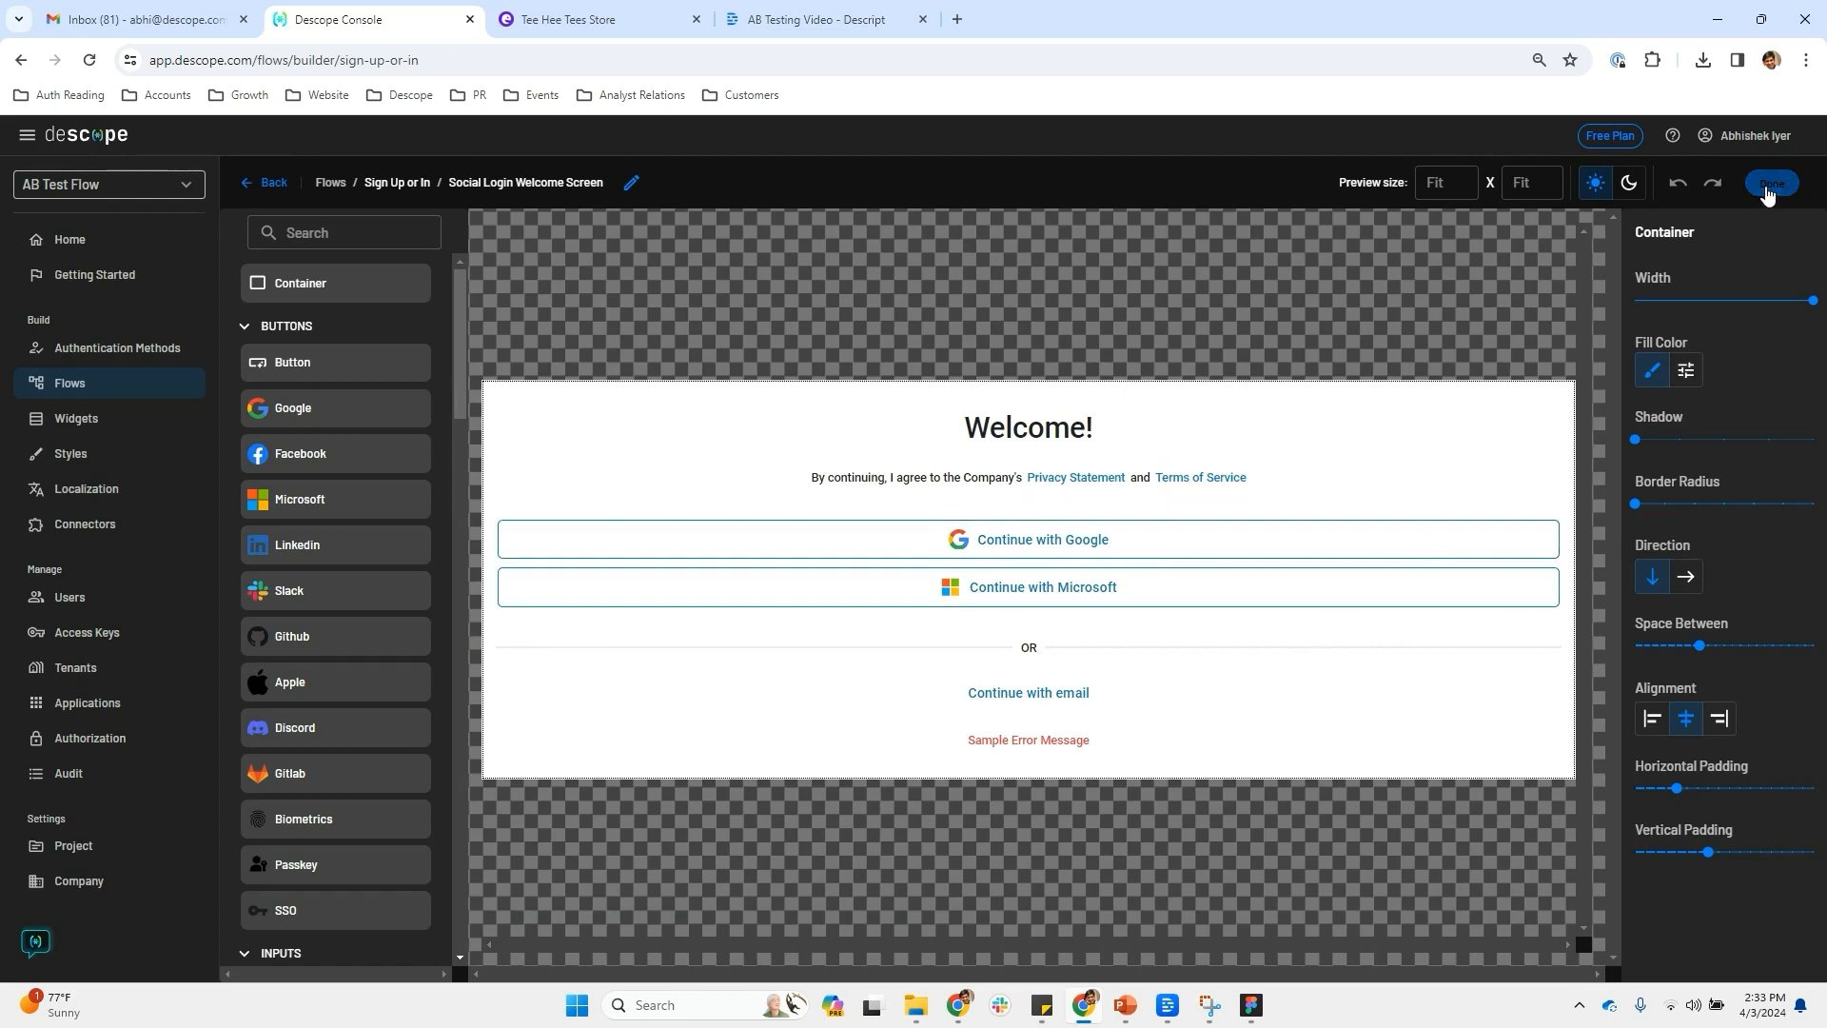
click(1768, 188)
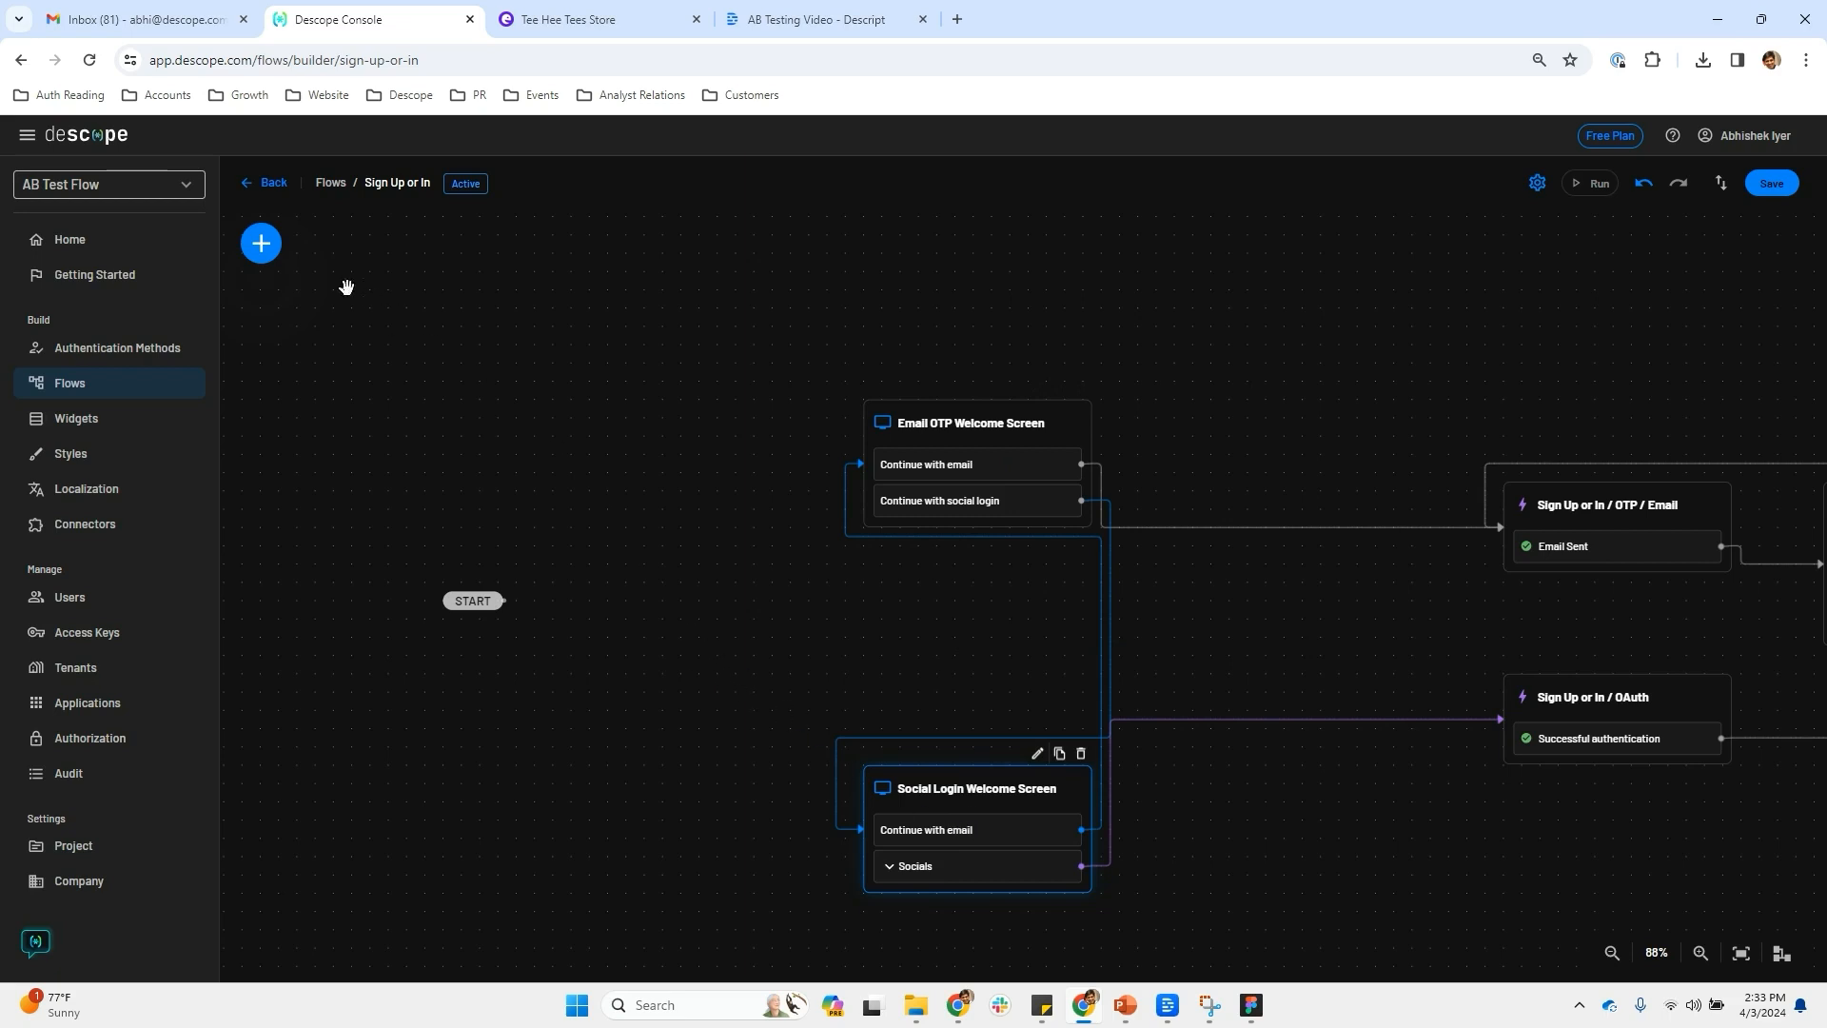
click(261, 244)
Add a Condition step beside START and name it 'Login Screen A / B Test'
click(368, 356)
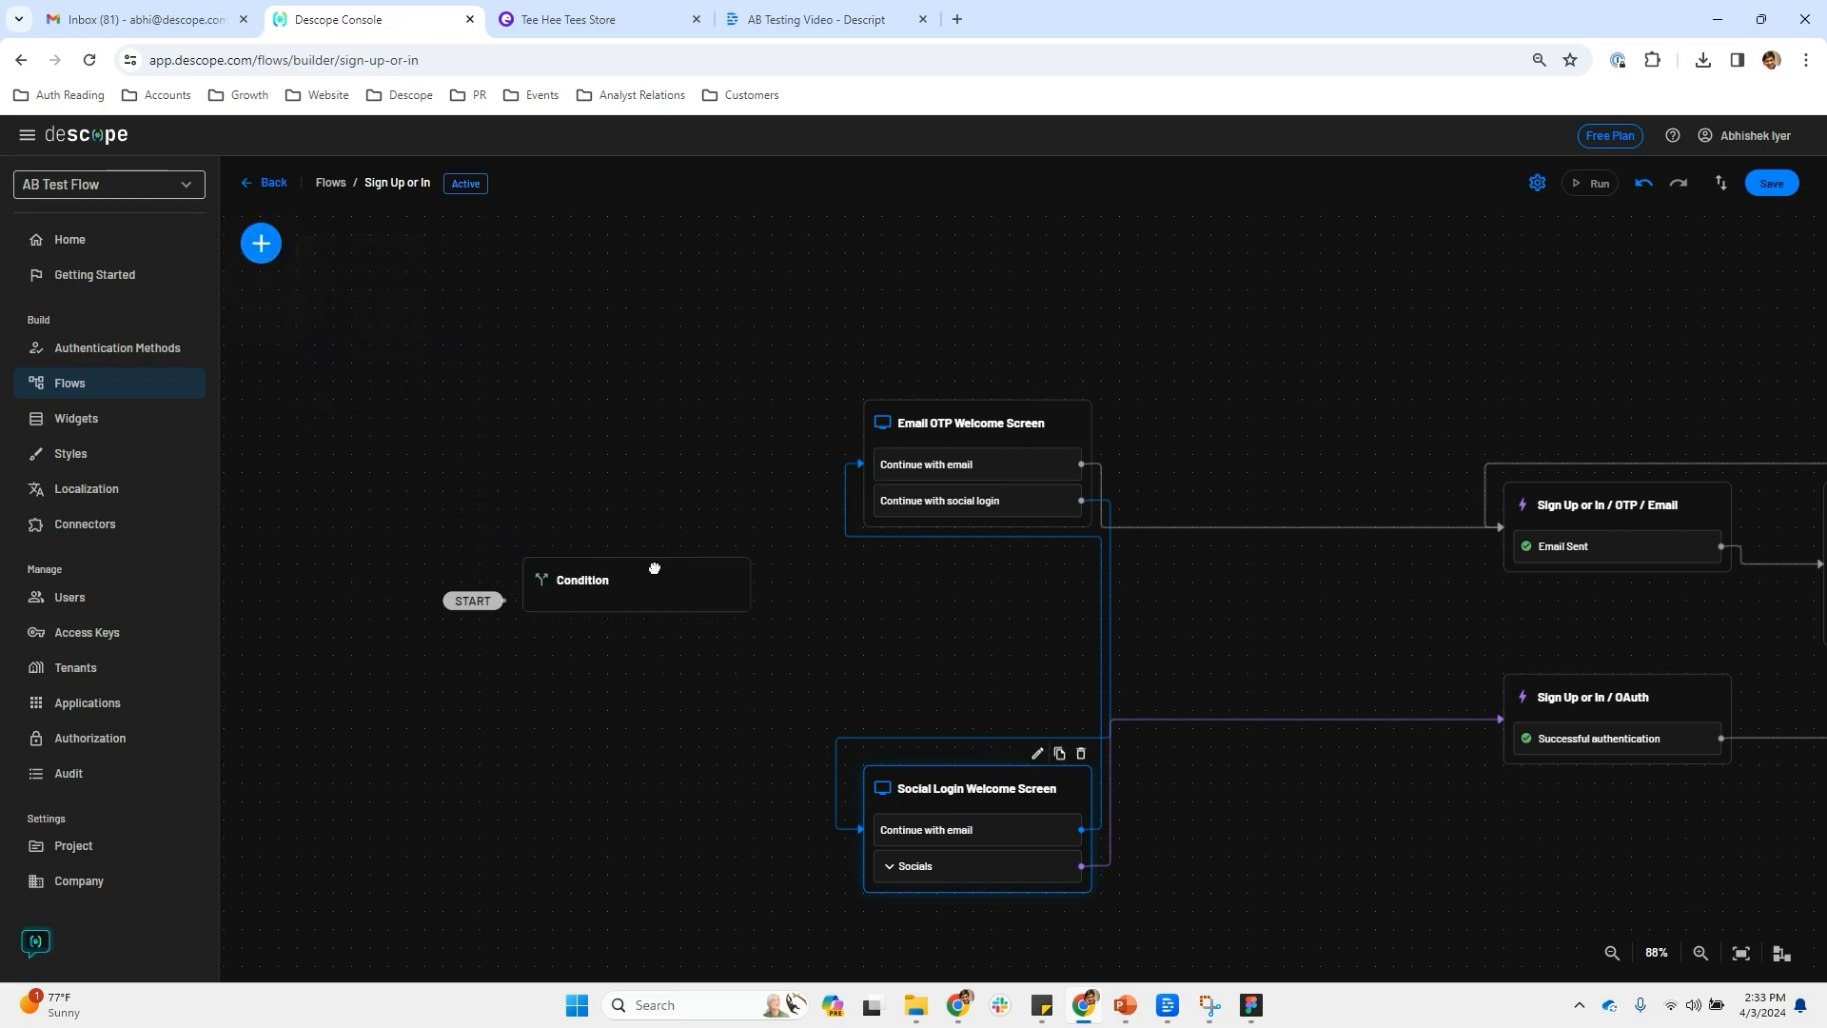
click(683, 575)
click(617, 423)
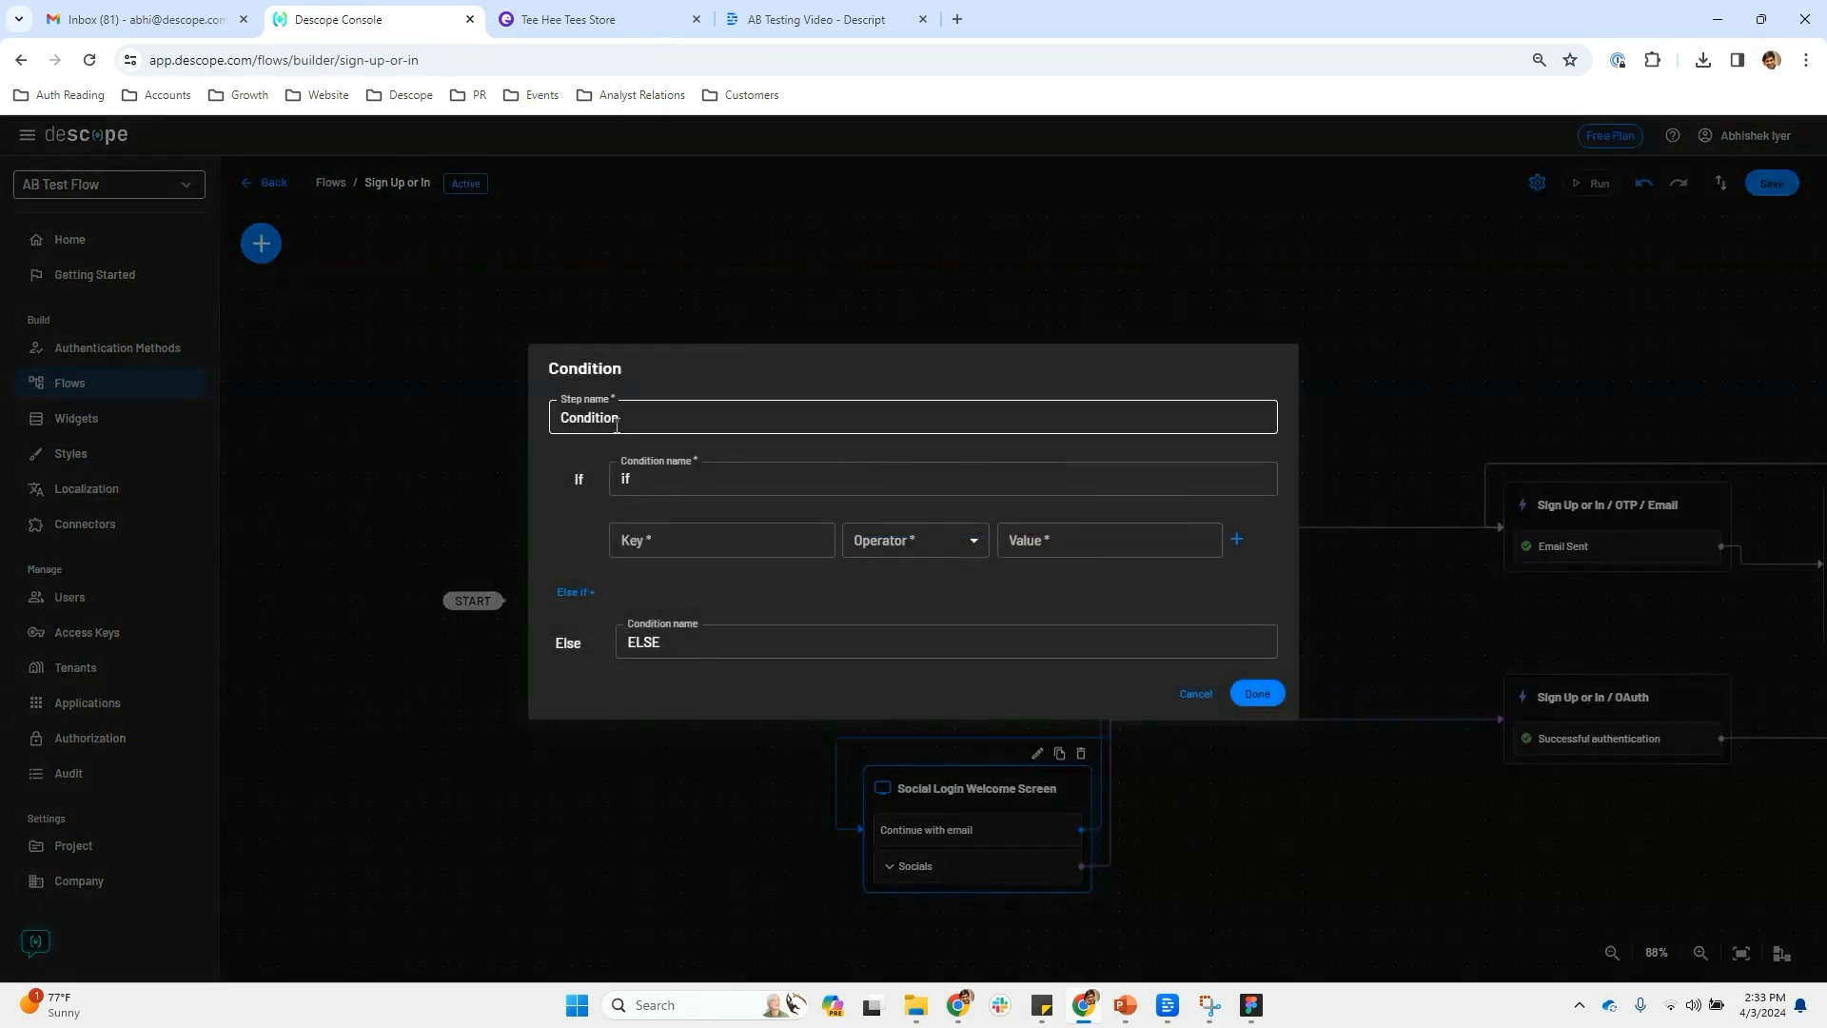
key(ctrl+a)
text(L)
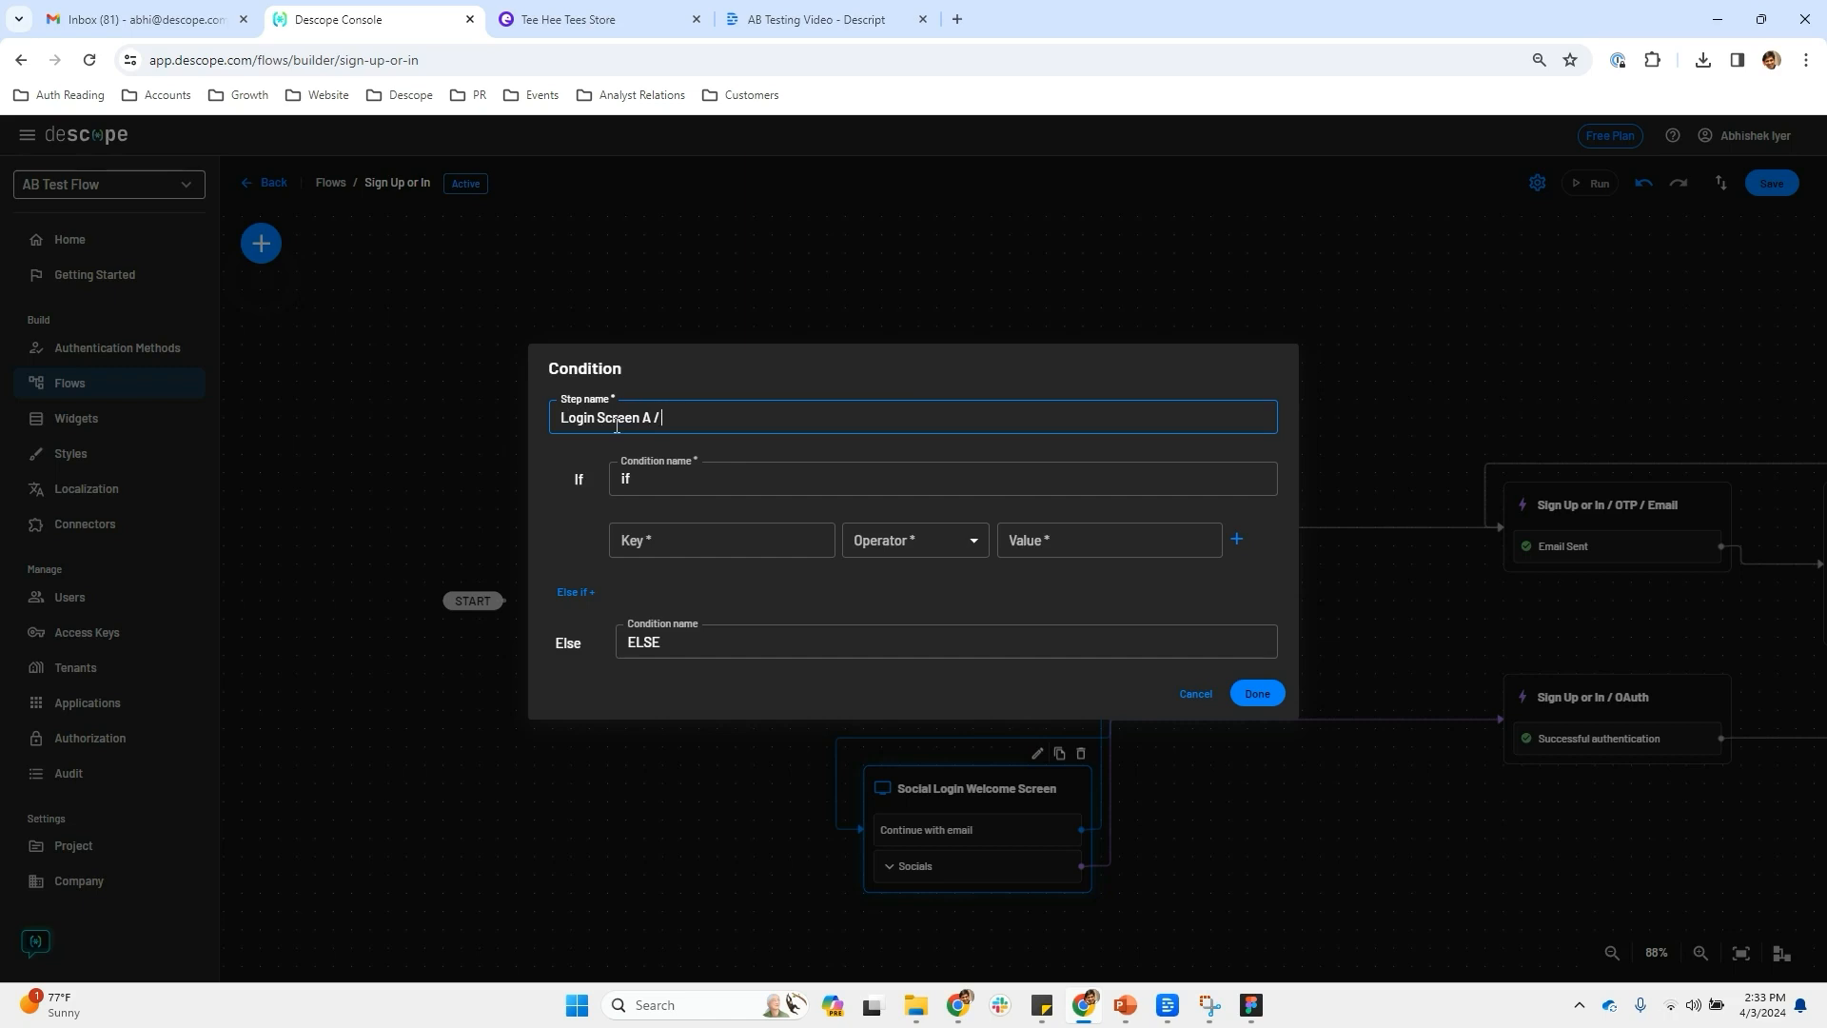
Make the condition test abTestingKey Less Than 40
click(712, 540)
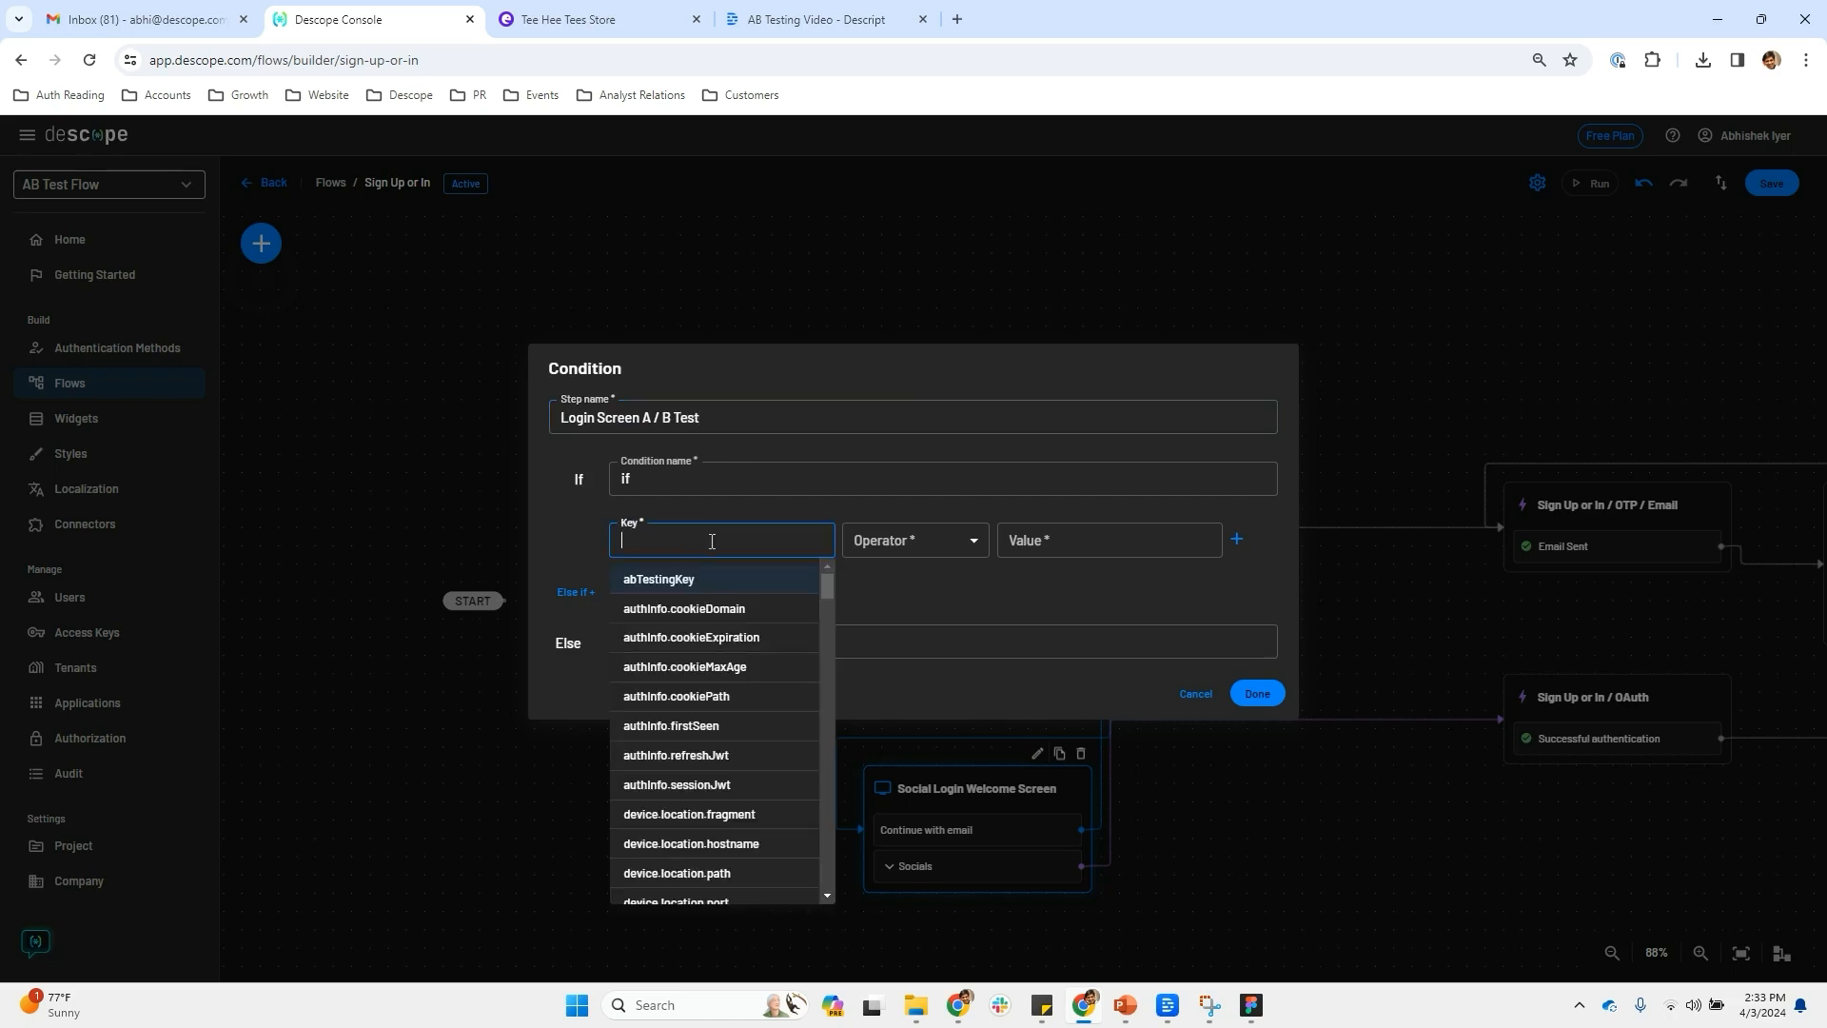
click(731, 605)
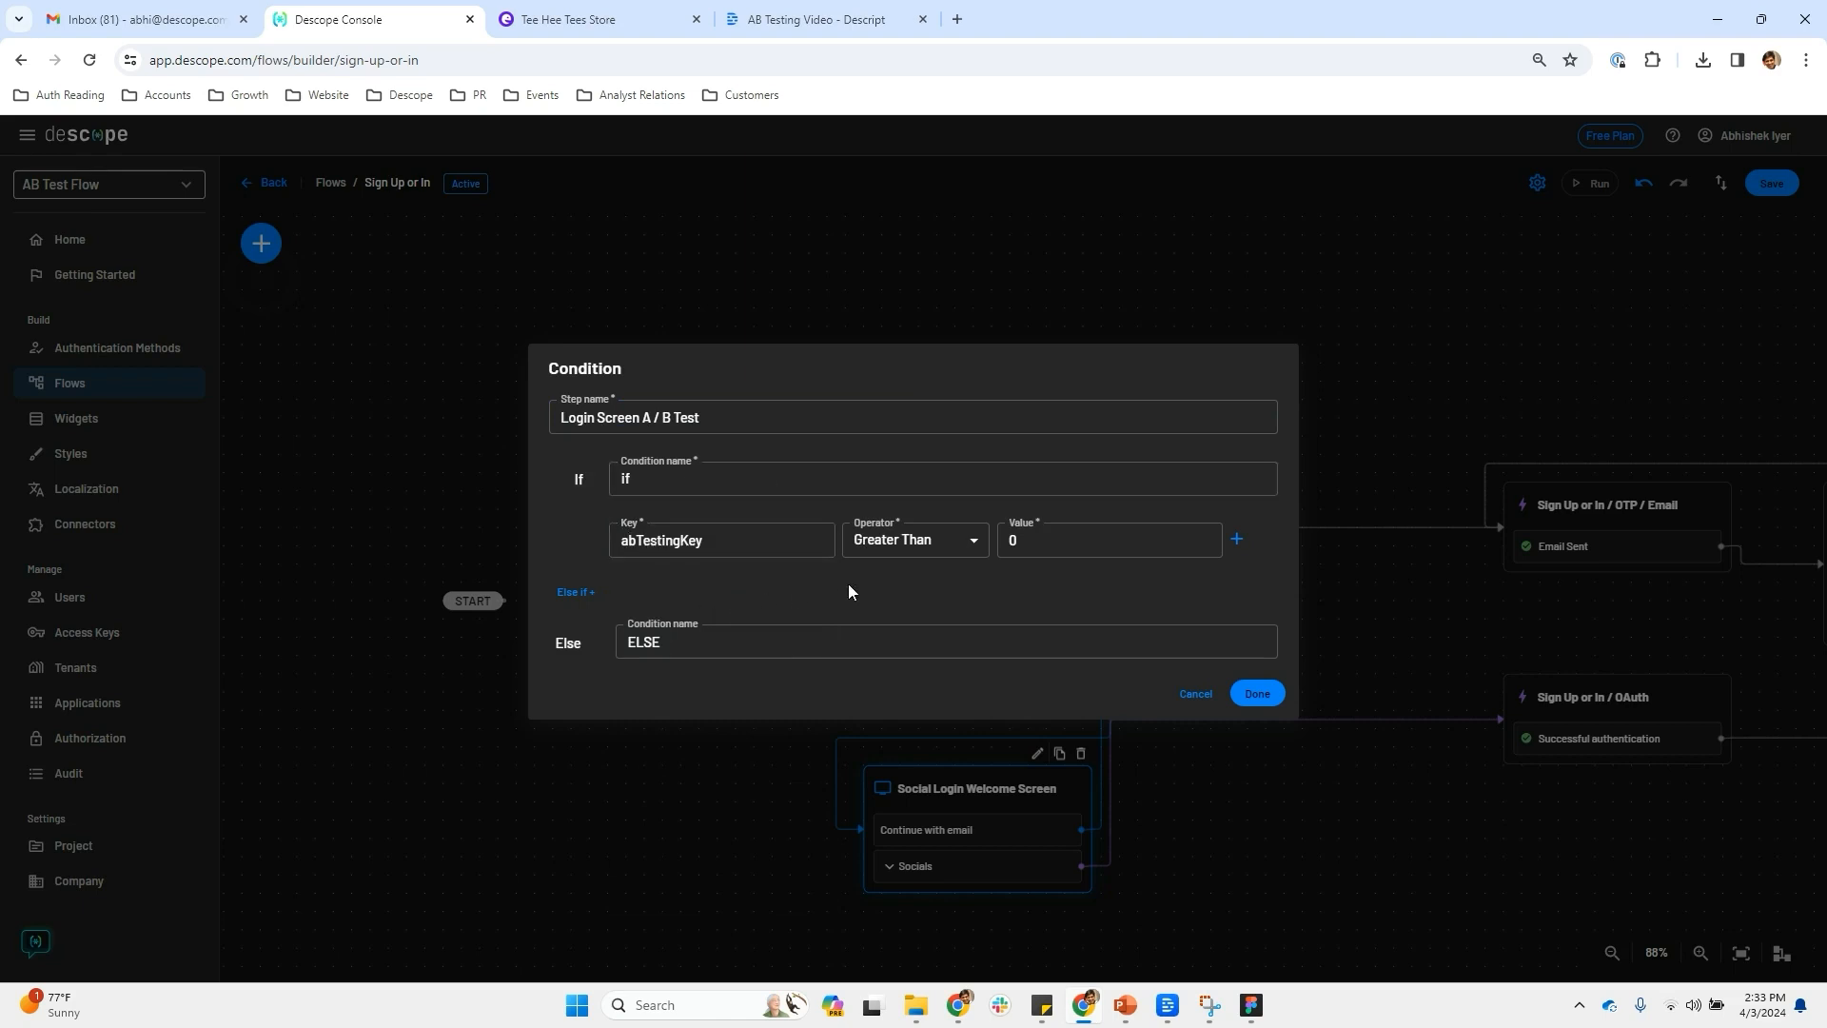
click(933, 558)
click(929, 612)
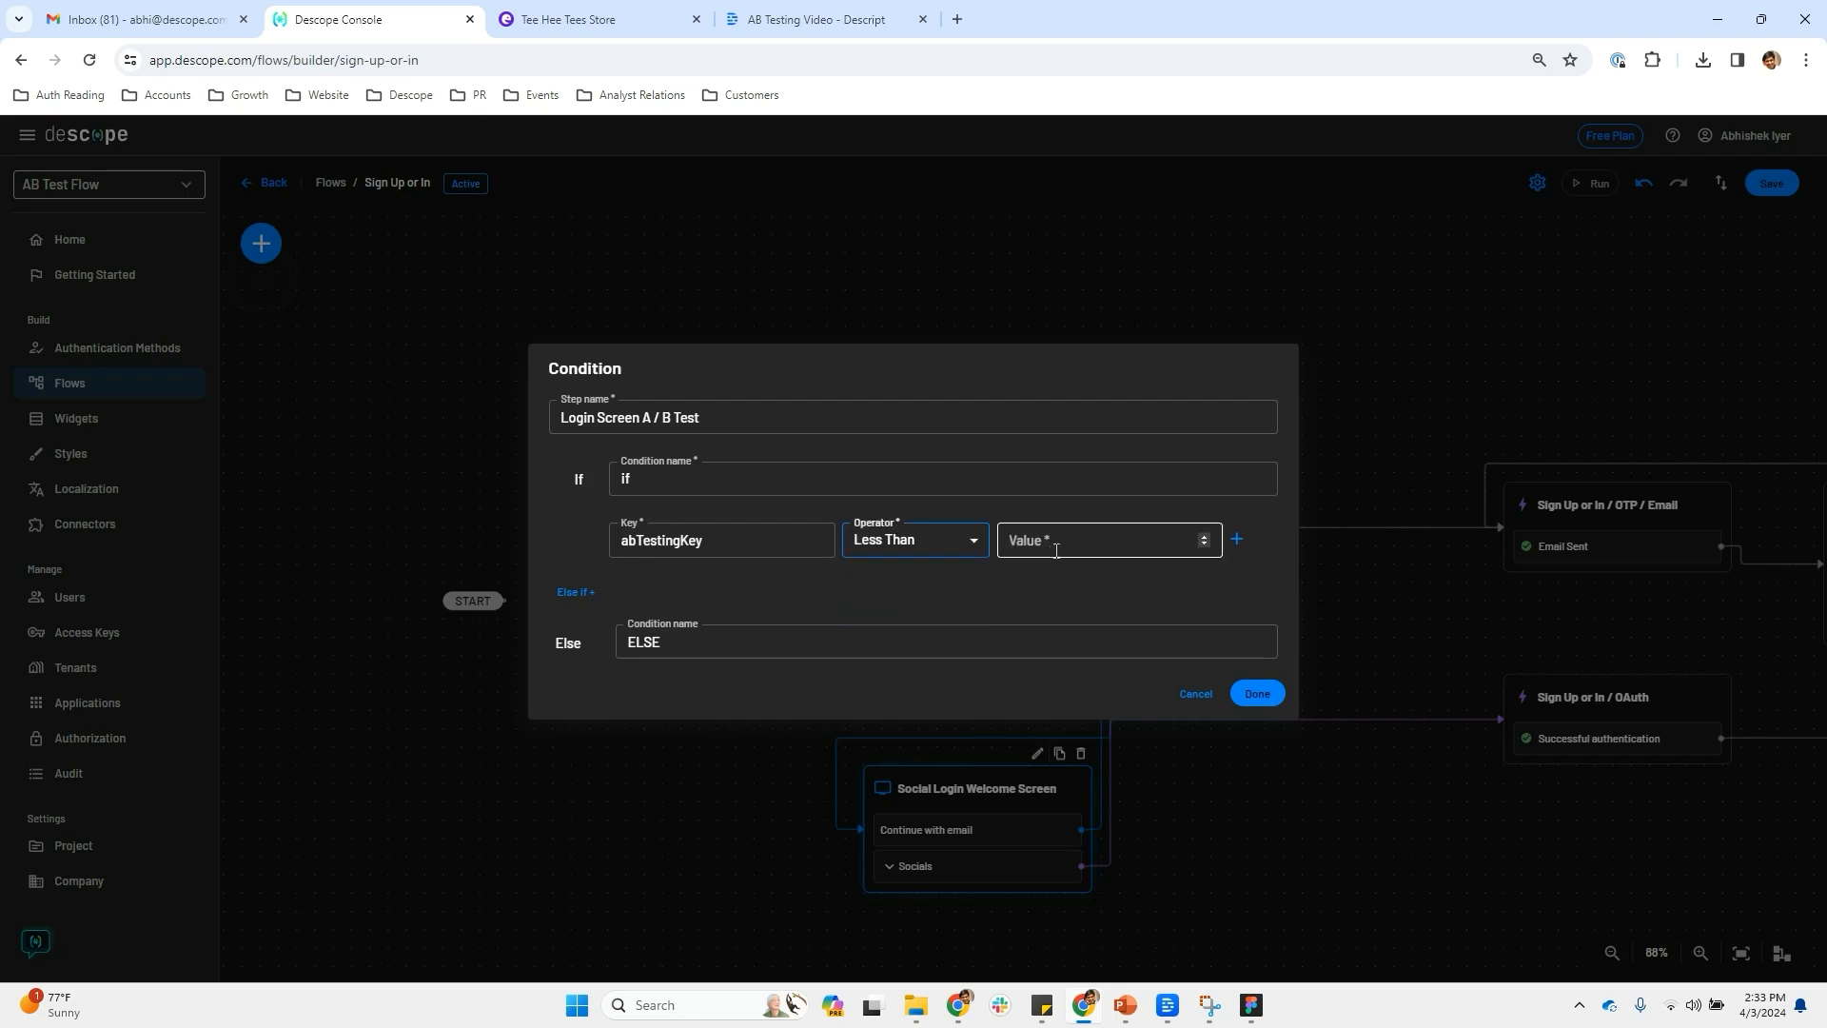
click(1056, 549)
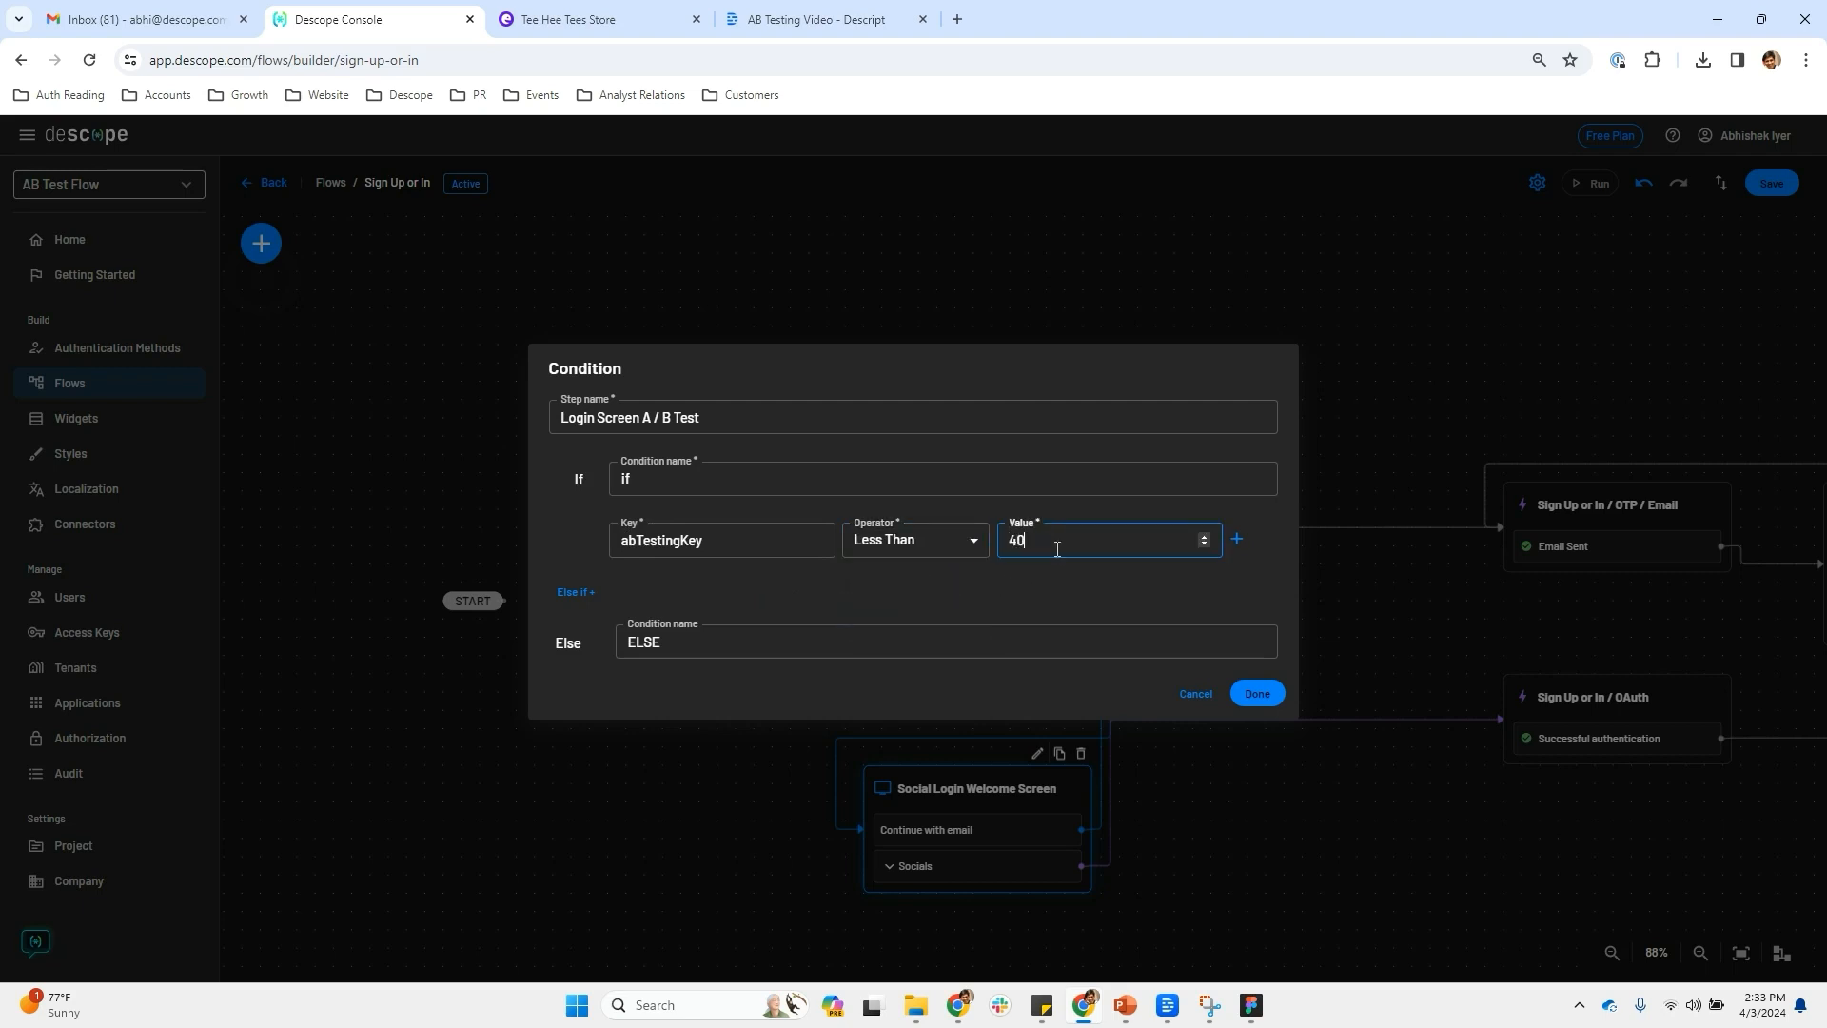
Name the branches Social Login Path and Email OTP Path, and add the condition to the flow
click(626, 478)
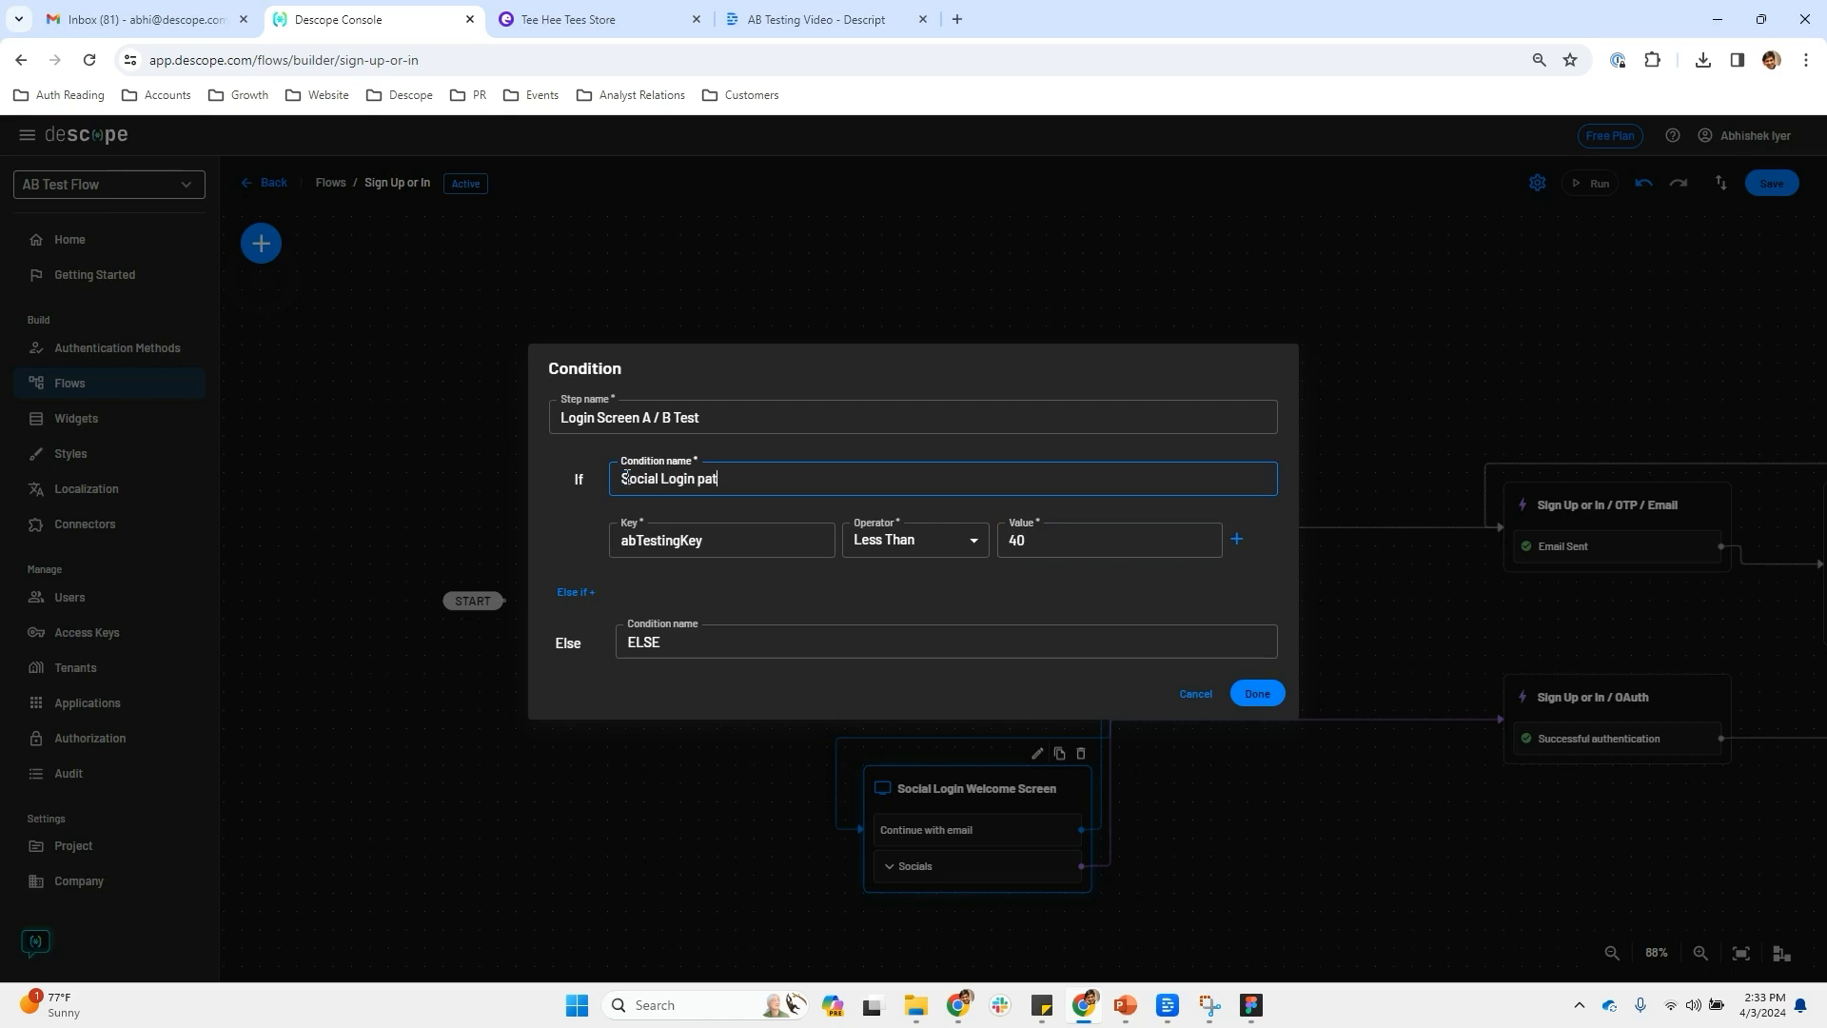
click(707, 641)
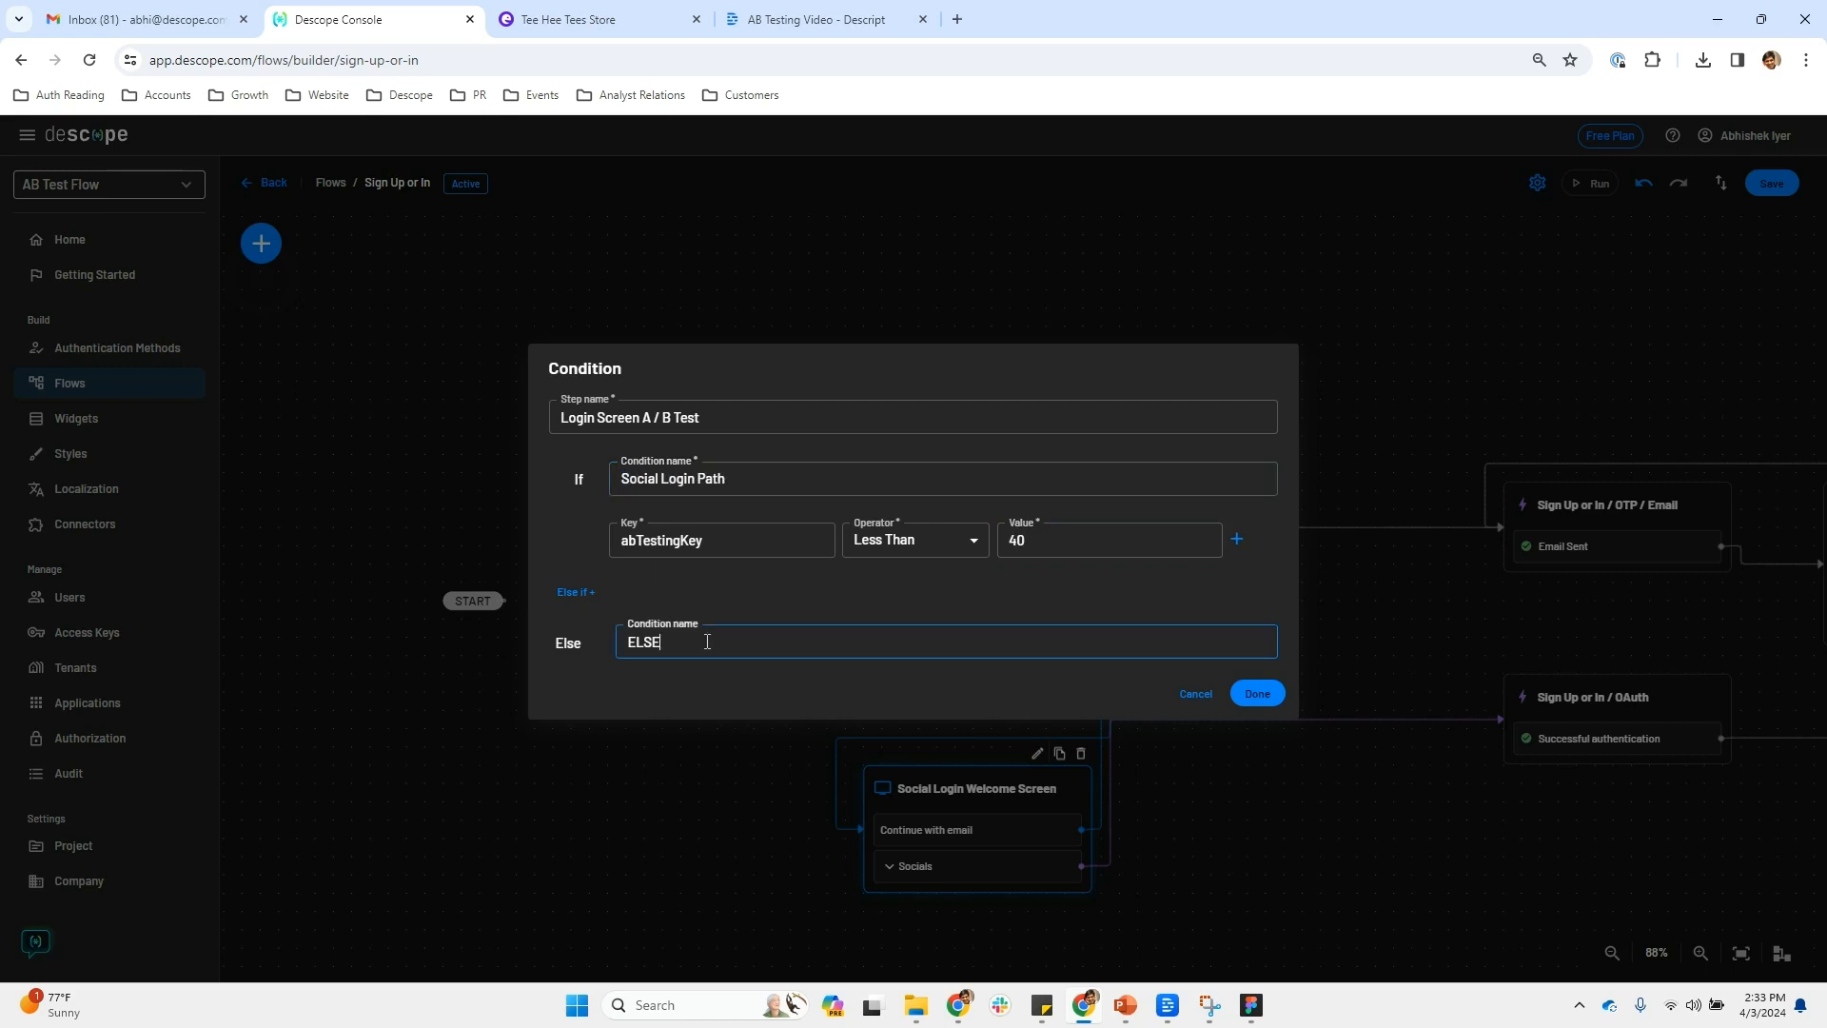
text(Email OTP Path)
click(1266, 704)
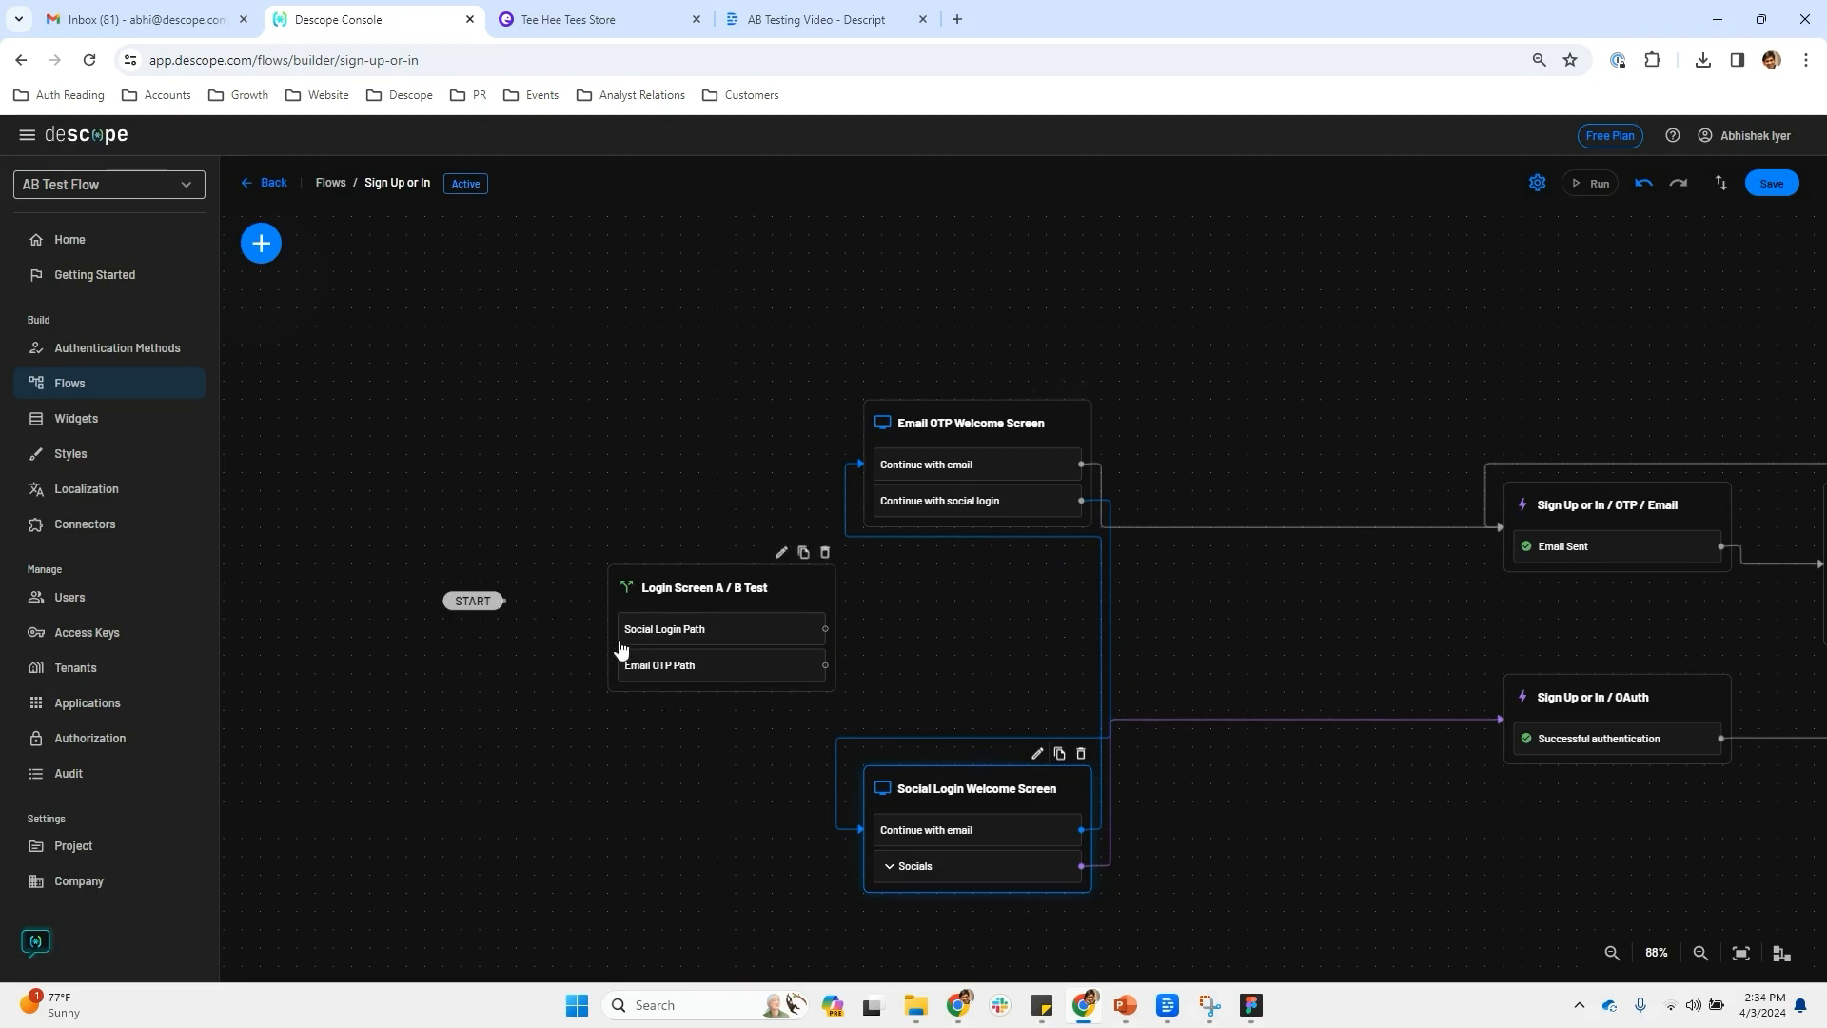
Connect START to the condition, route each path to its matching welcome screen, and save the flow
drag(503, 599, 613, 628)
drag(825, 626, 979, 795)
drag(825, 664, 942, 503)
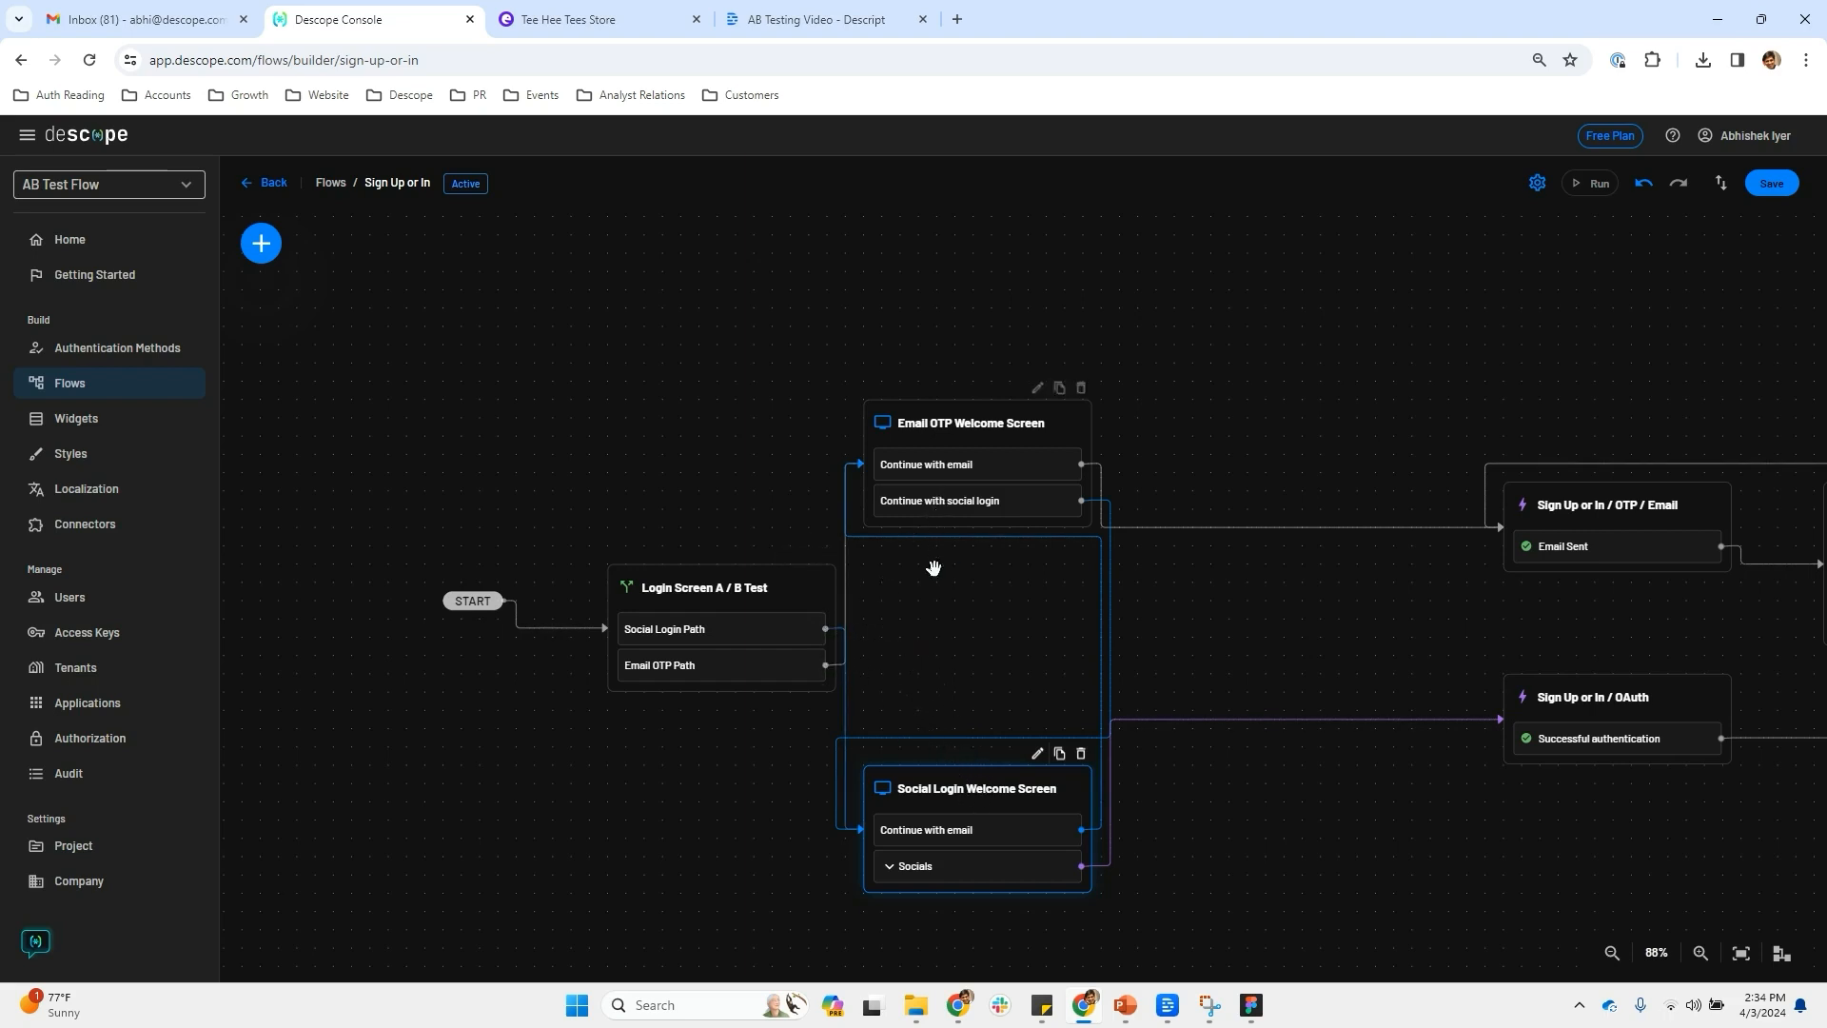
click(1771, 183)
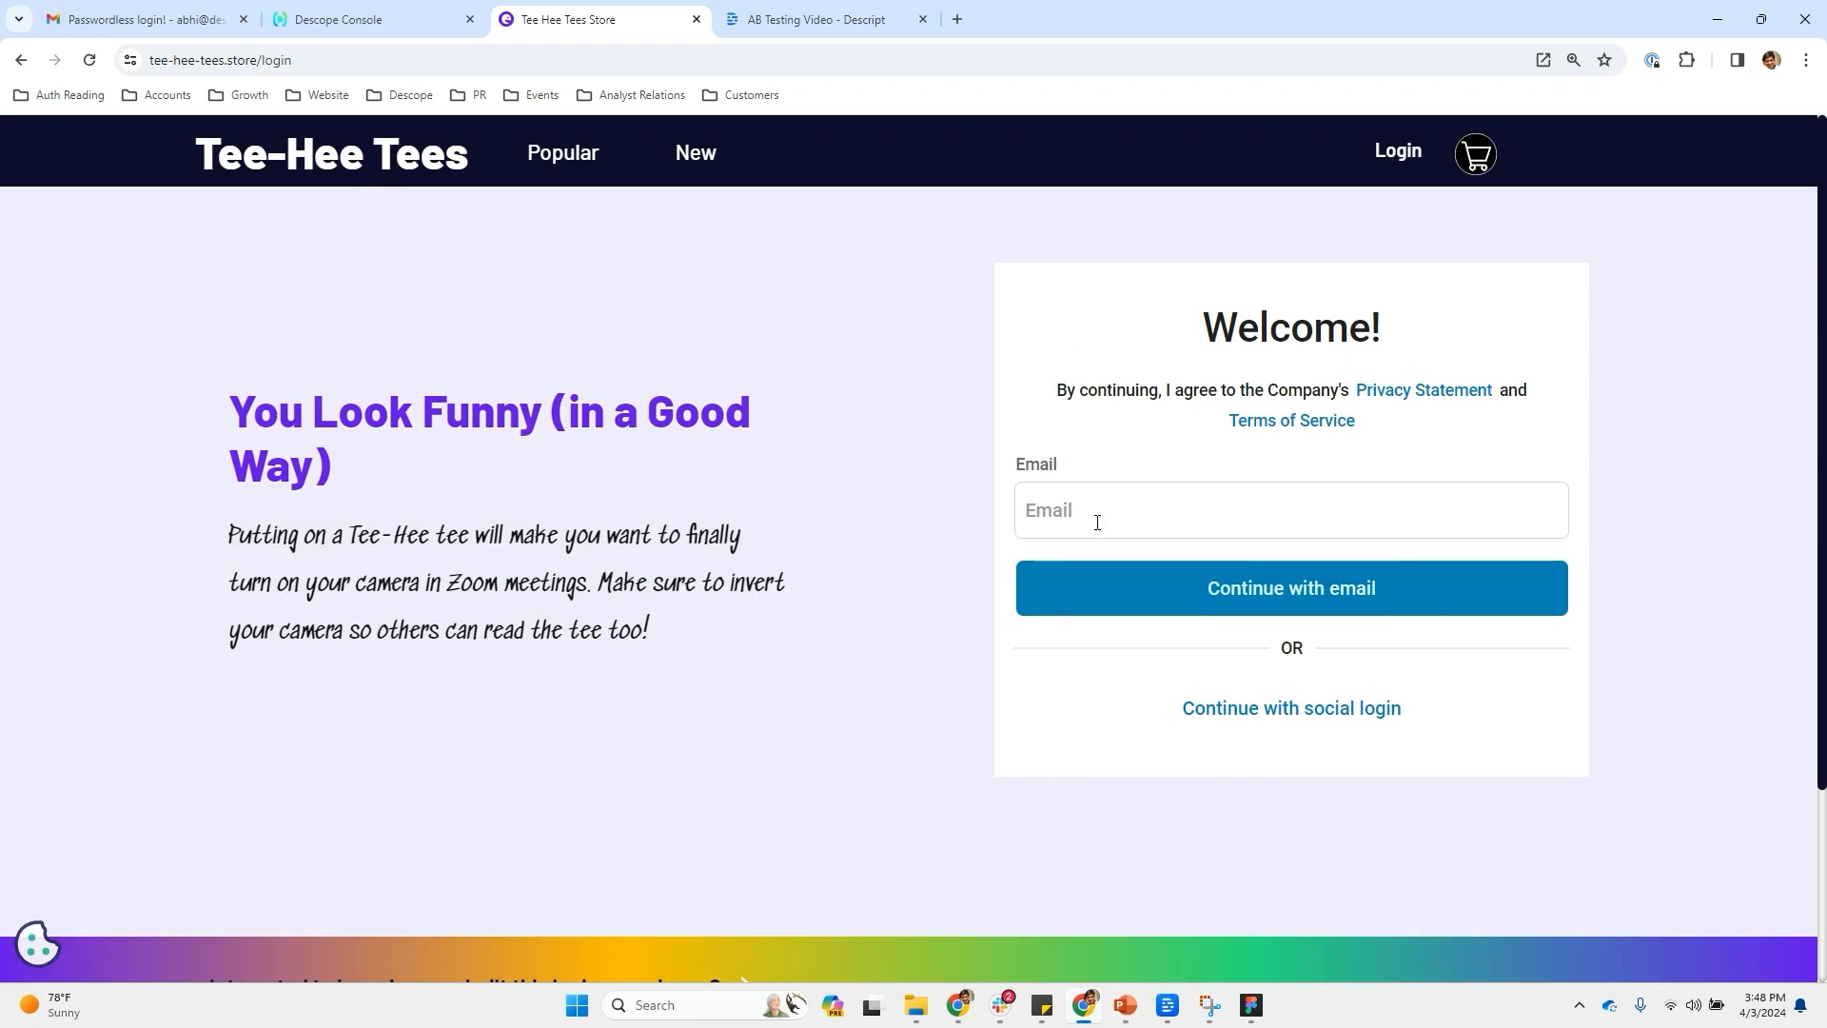
Sign up on the store with an email address, the emailed verification code and a full name
click(1029, 522)
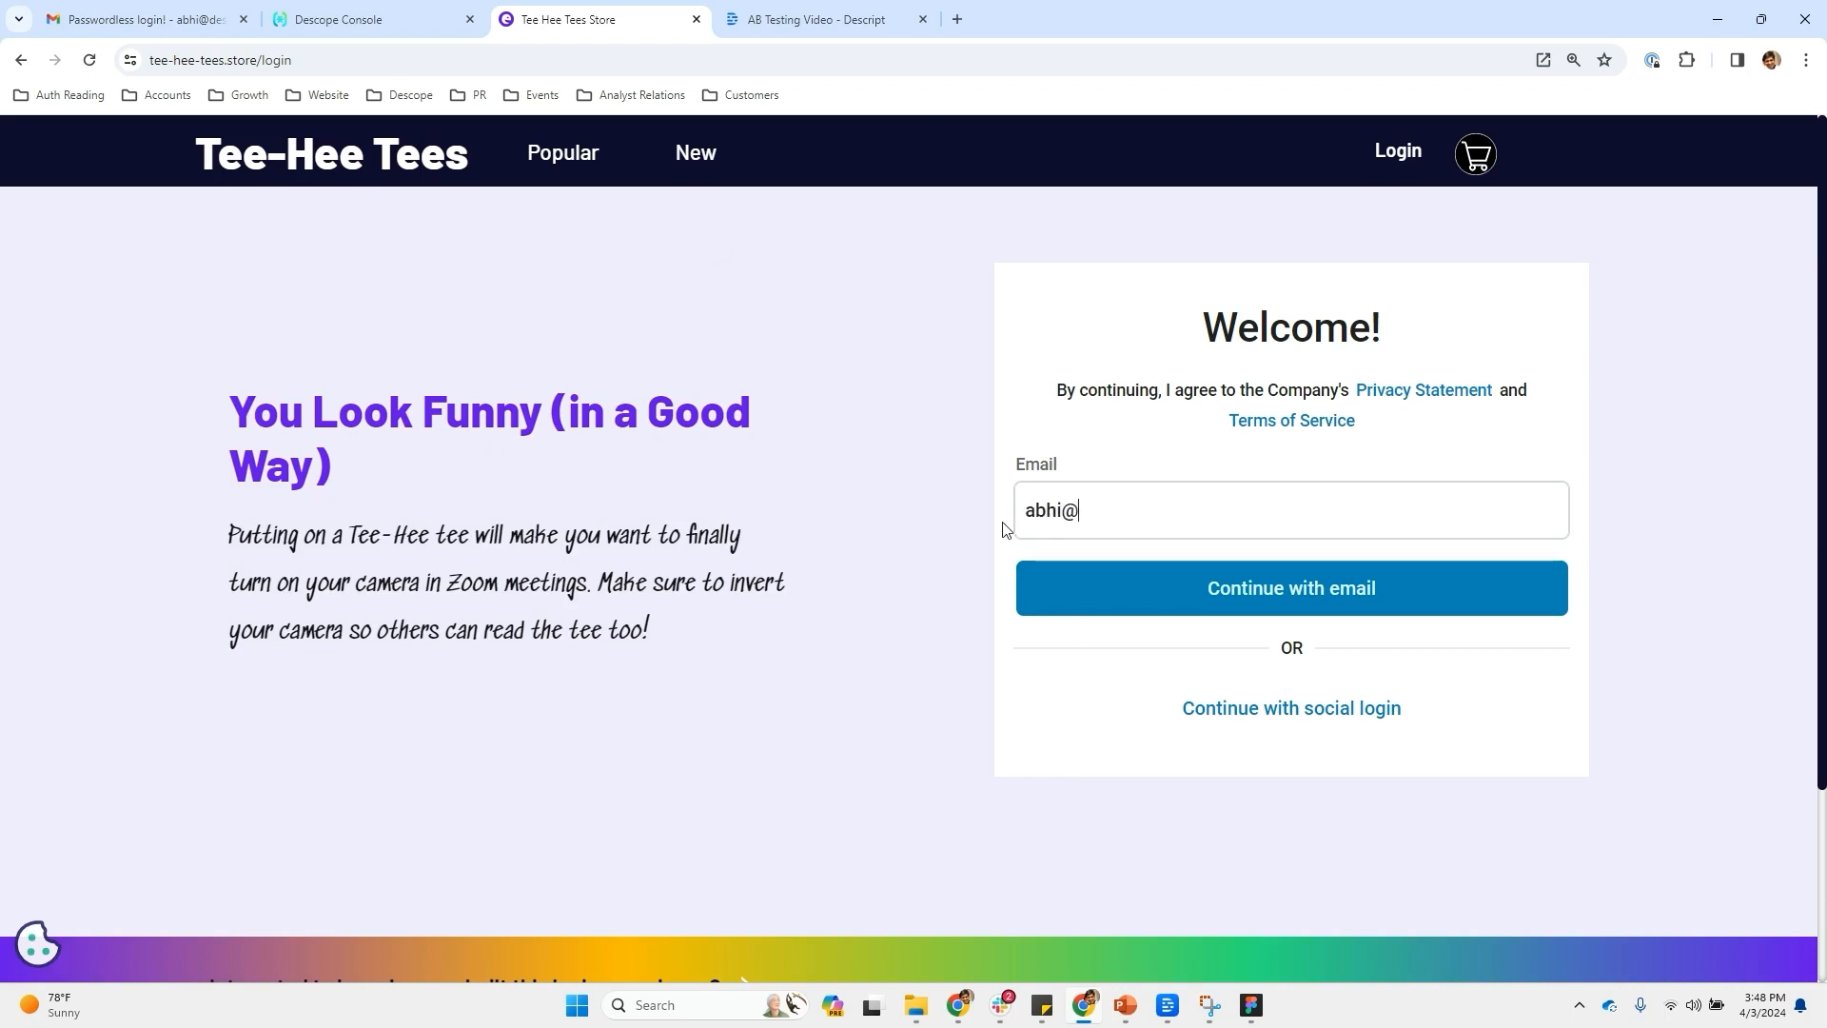
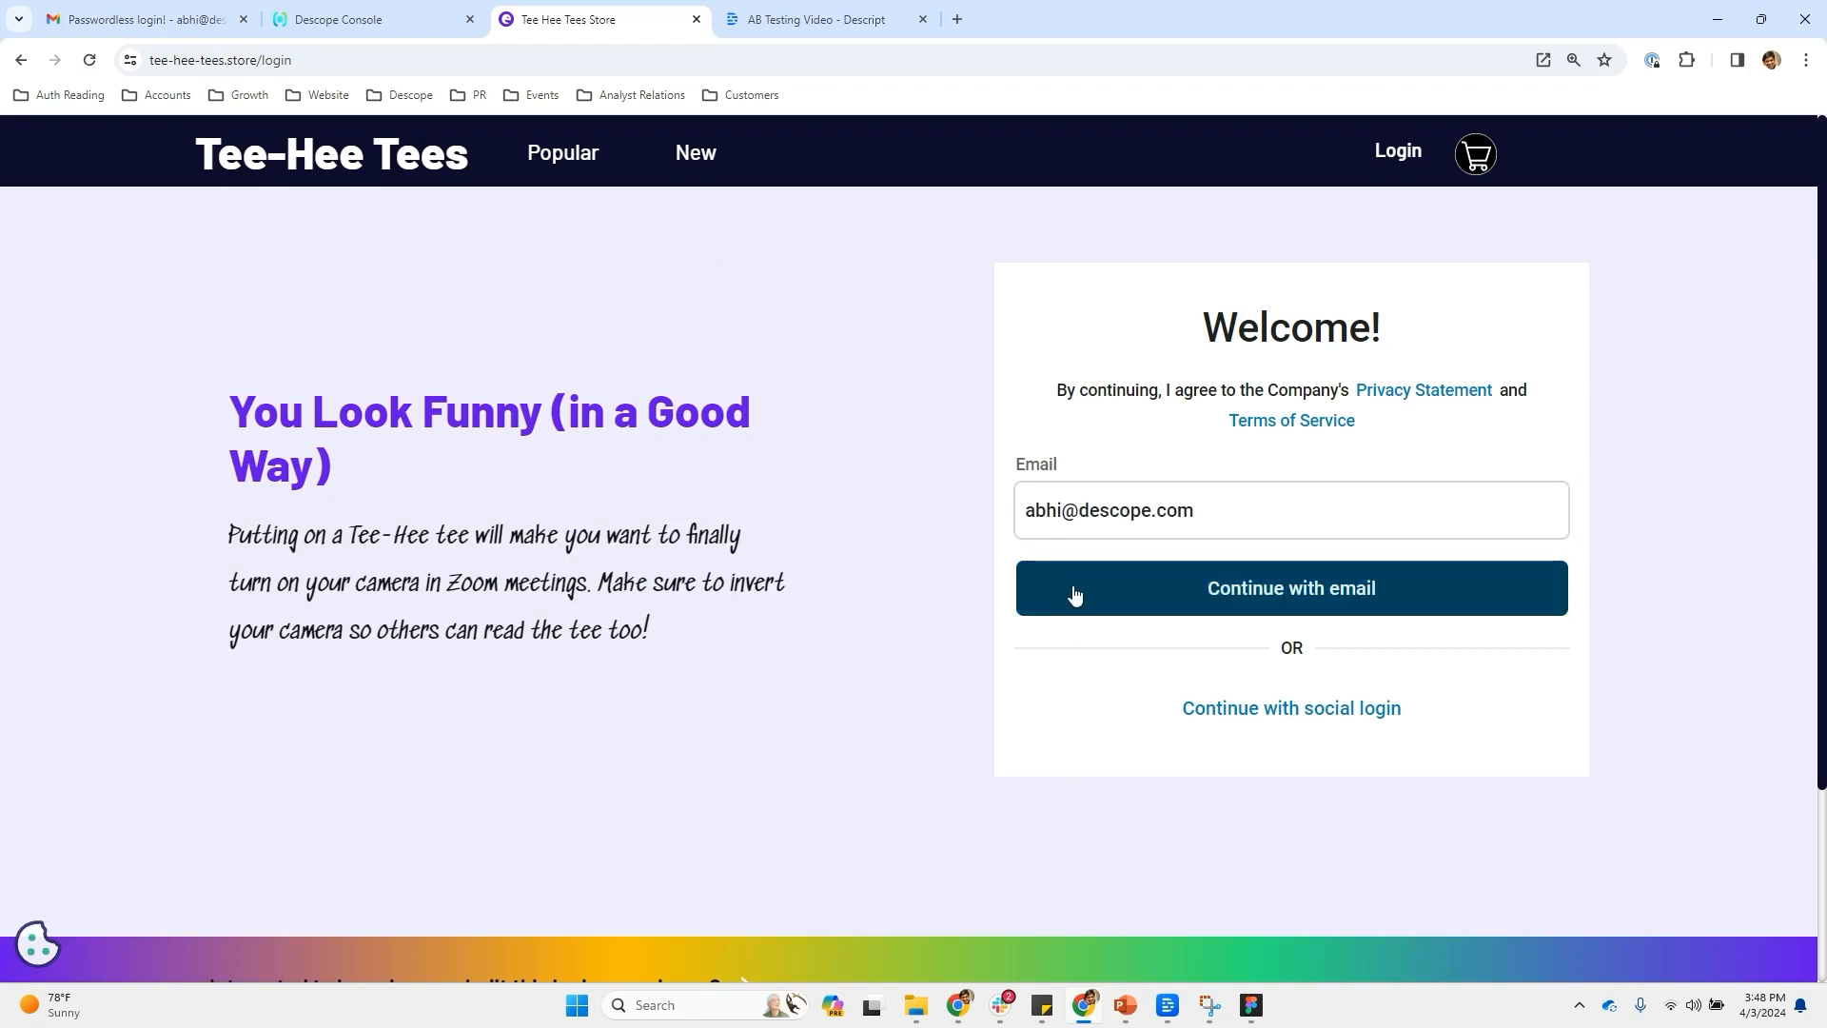
click(1072, 594)
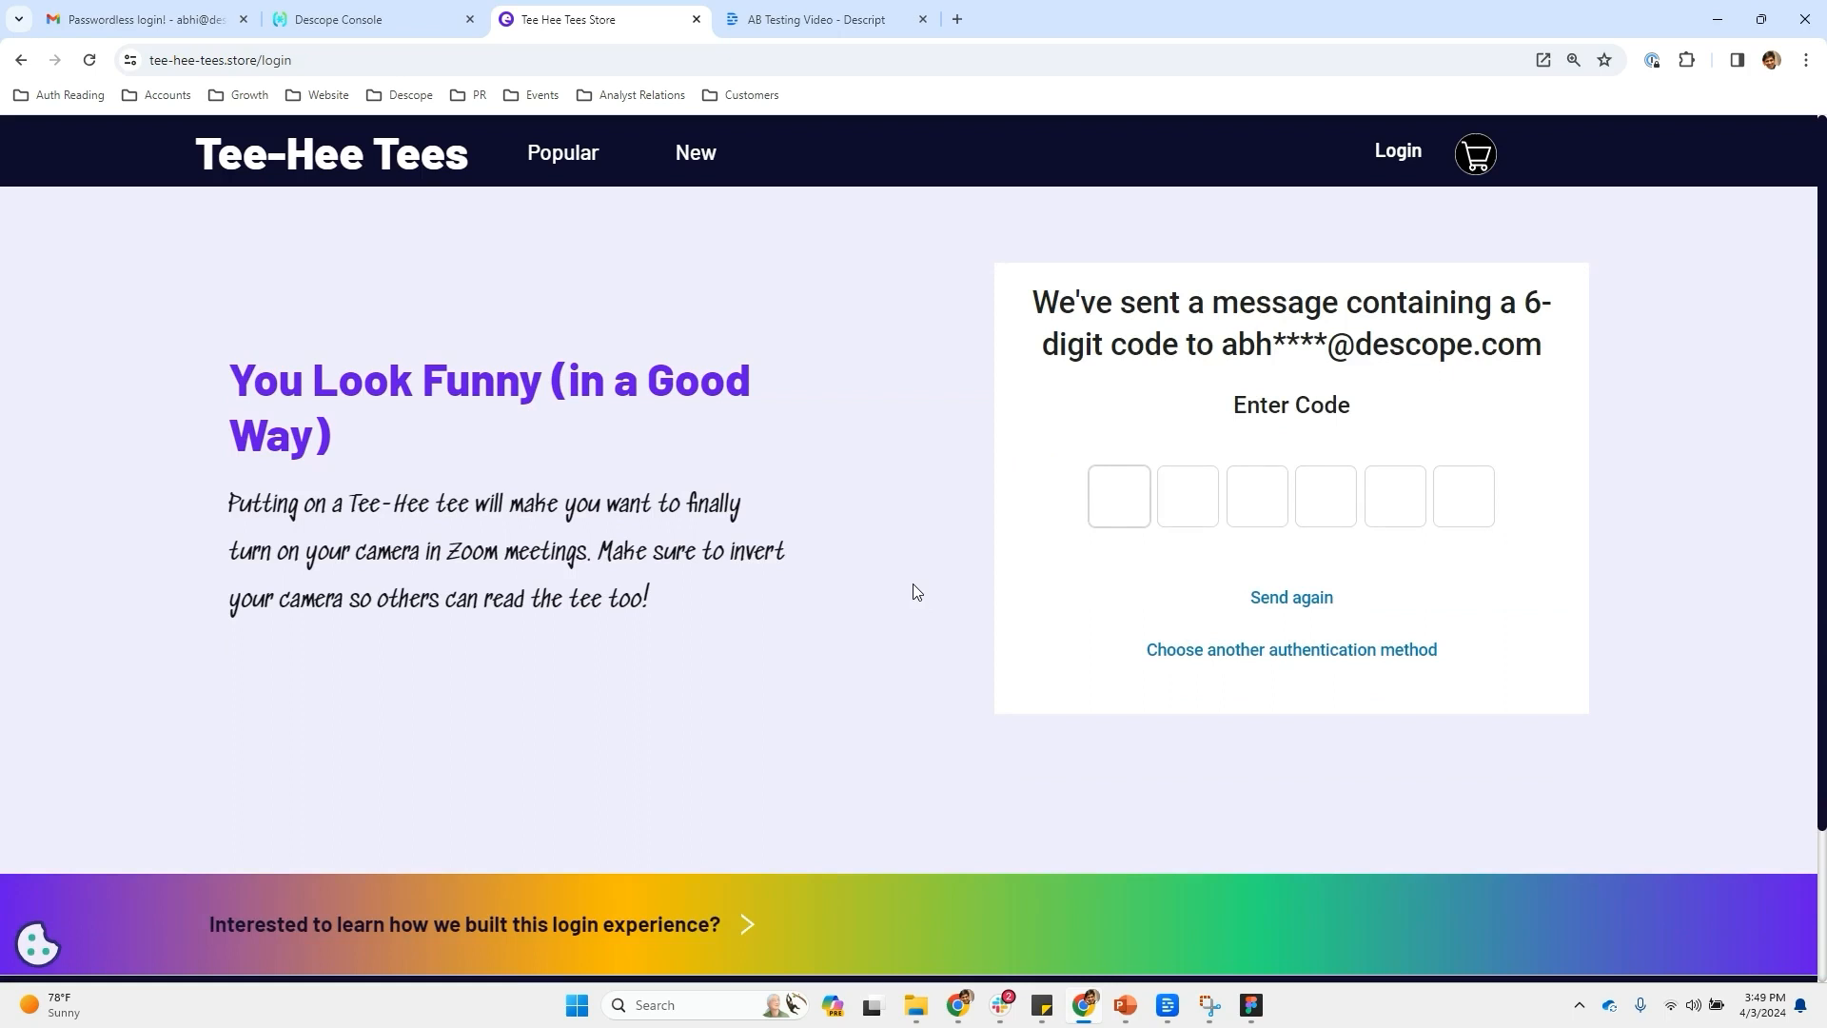
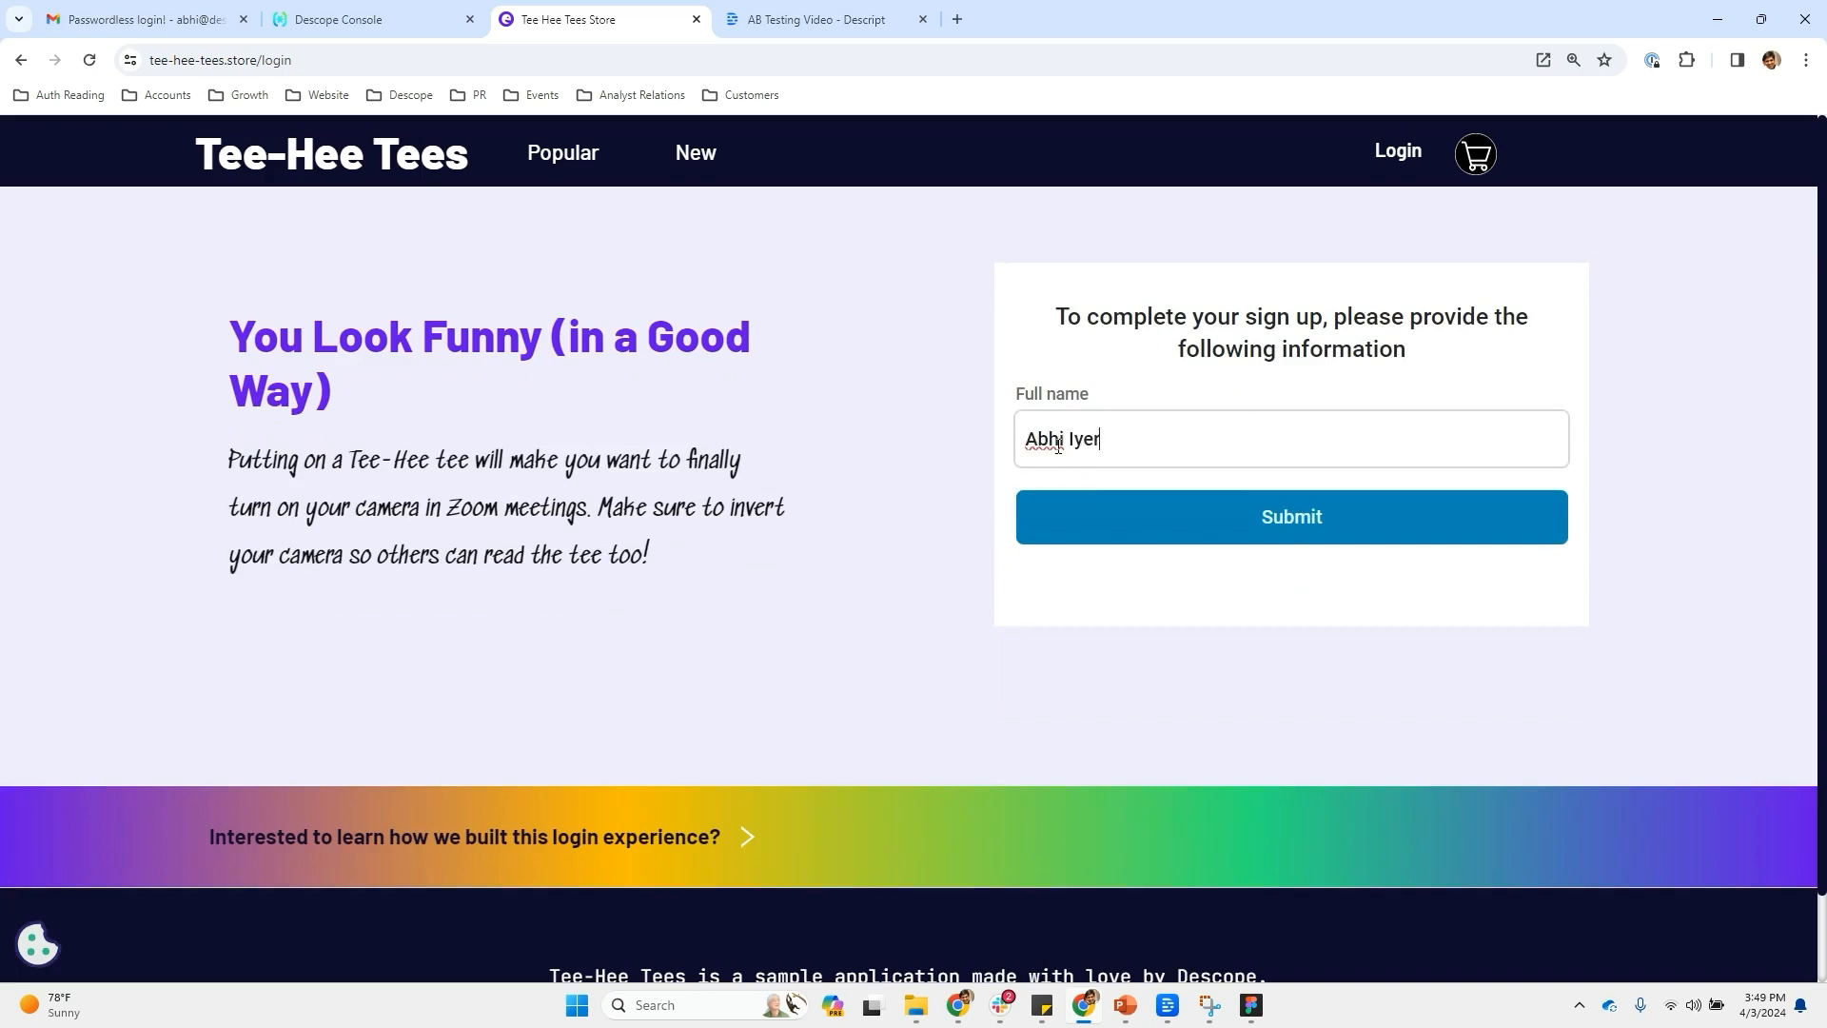
click(1245, 519)
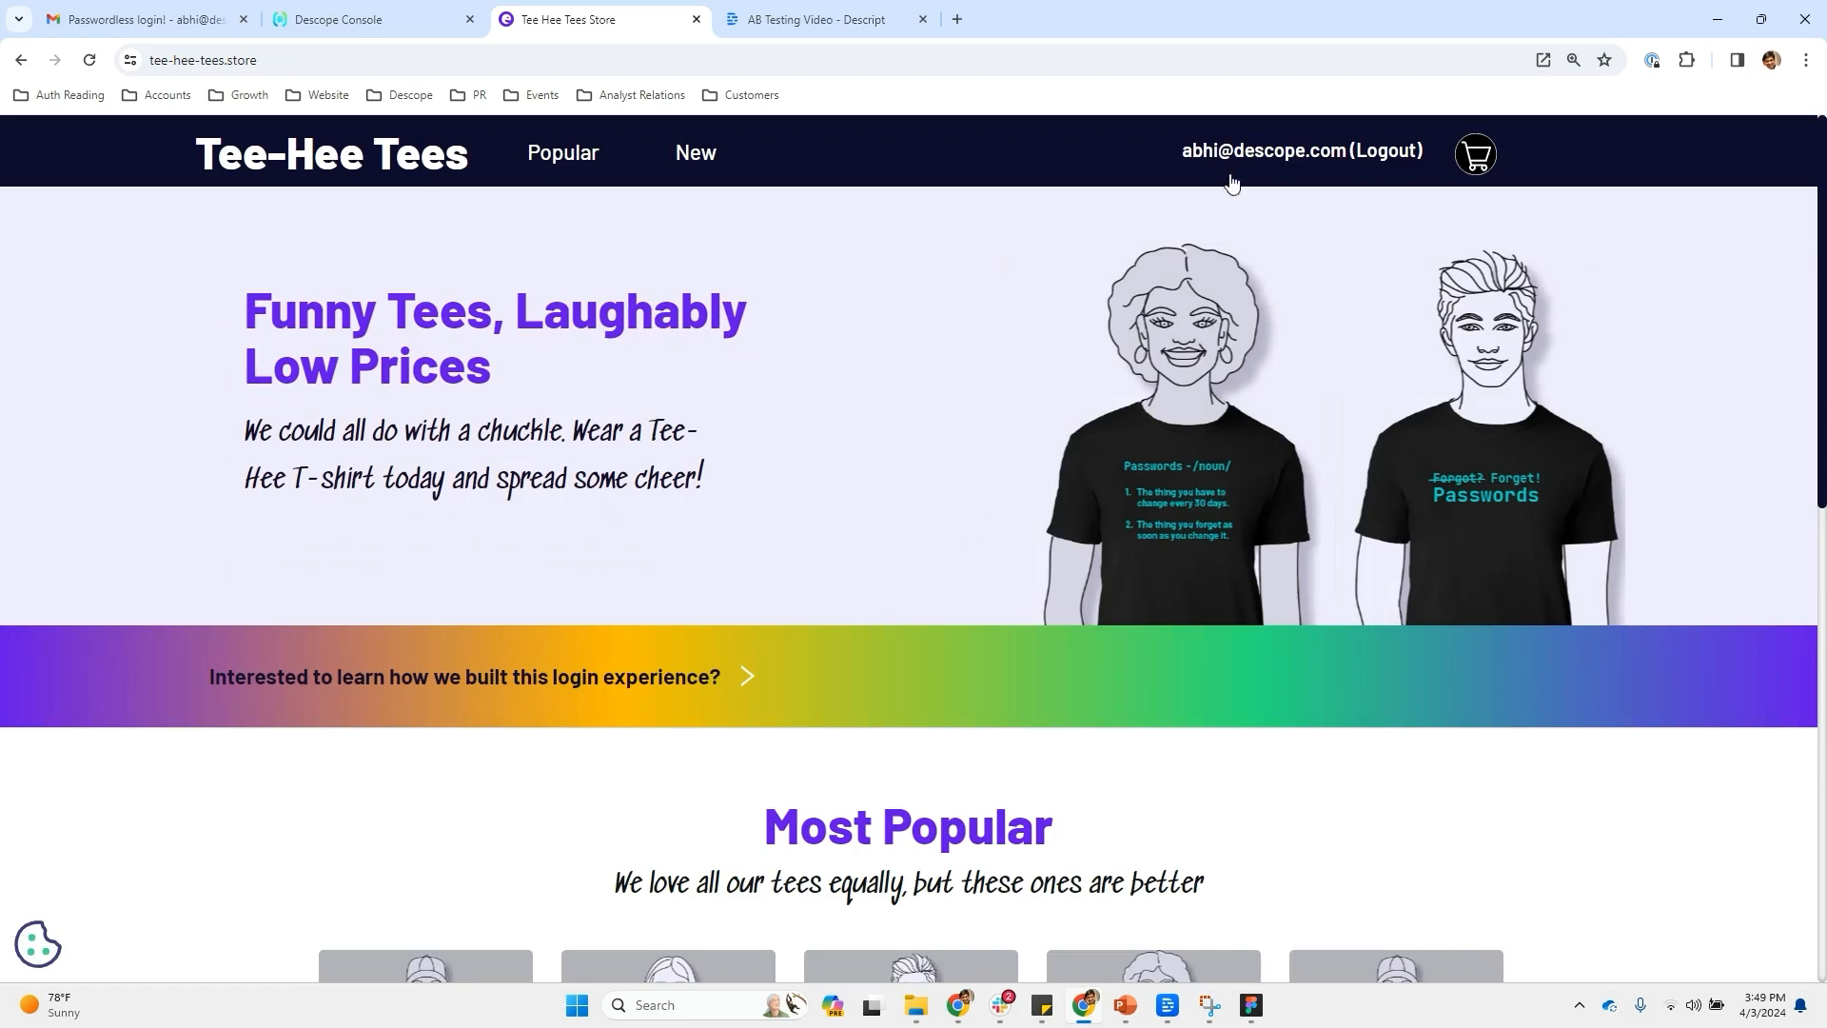
Log out, return to the store login page, and open the developer tools
click(1384, 168)
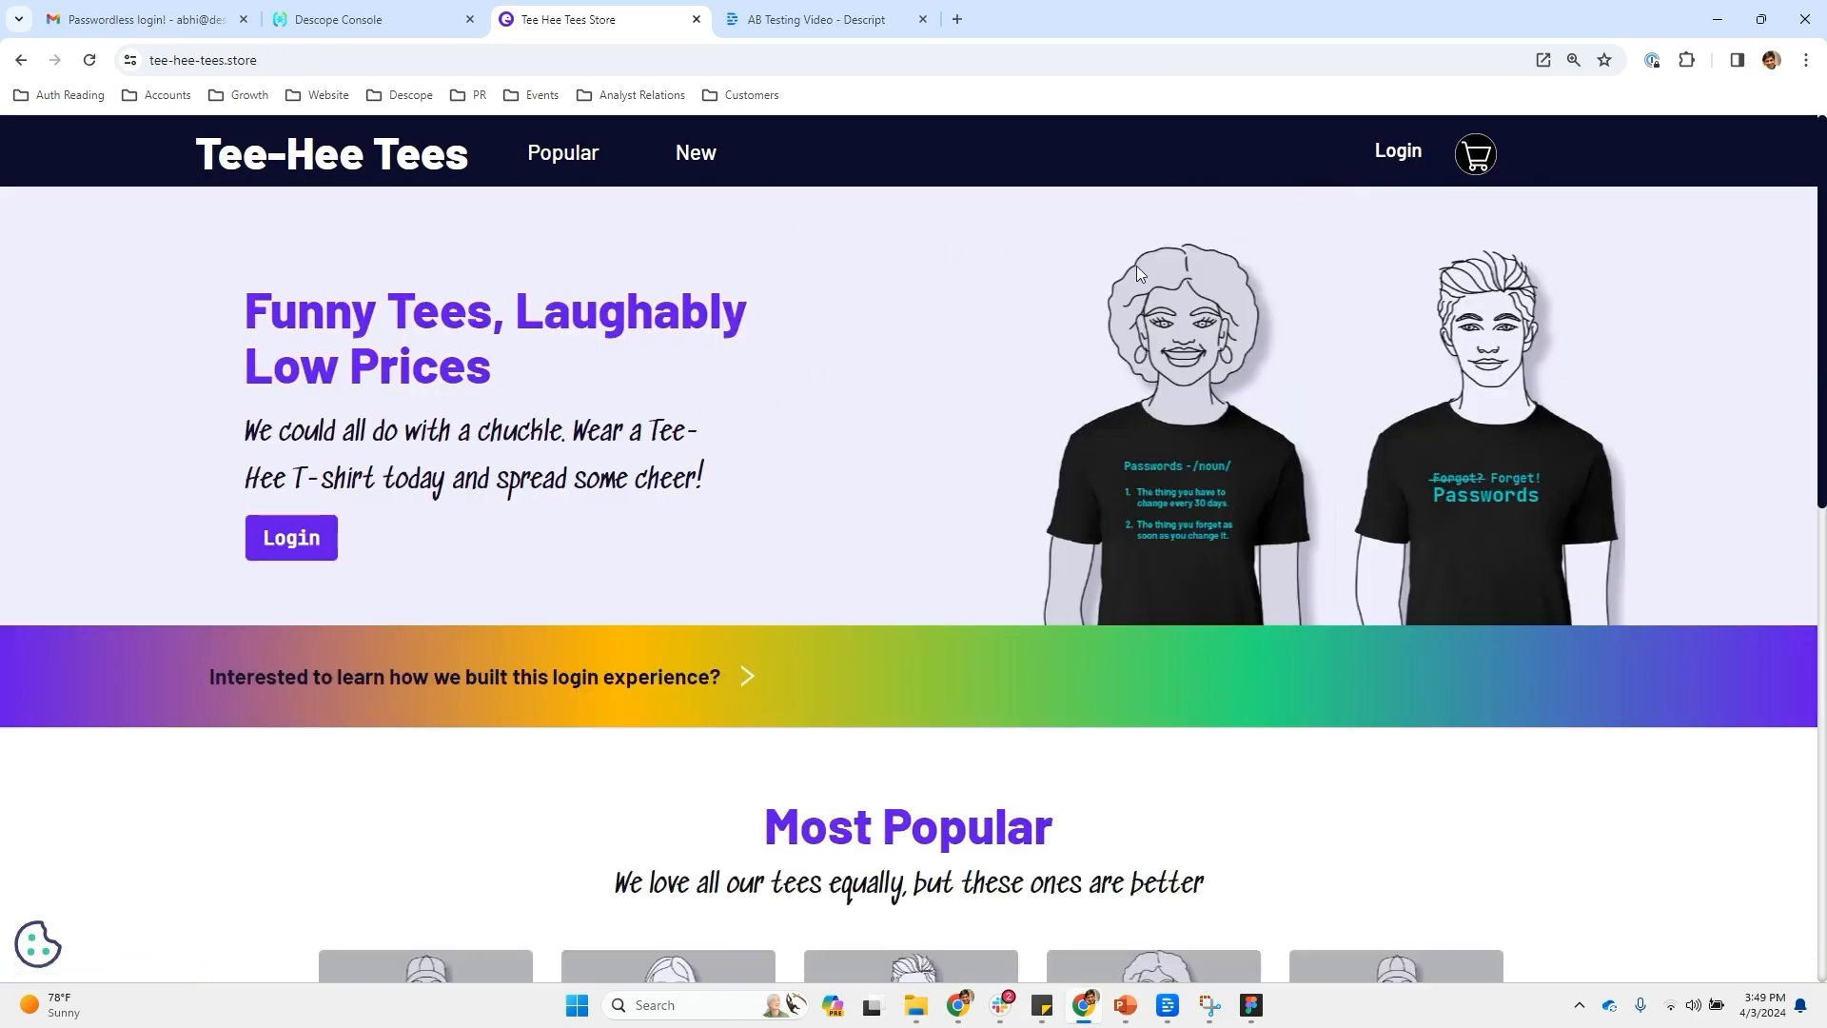
click(1398, 161)
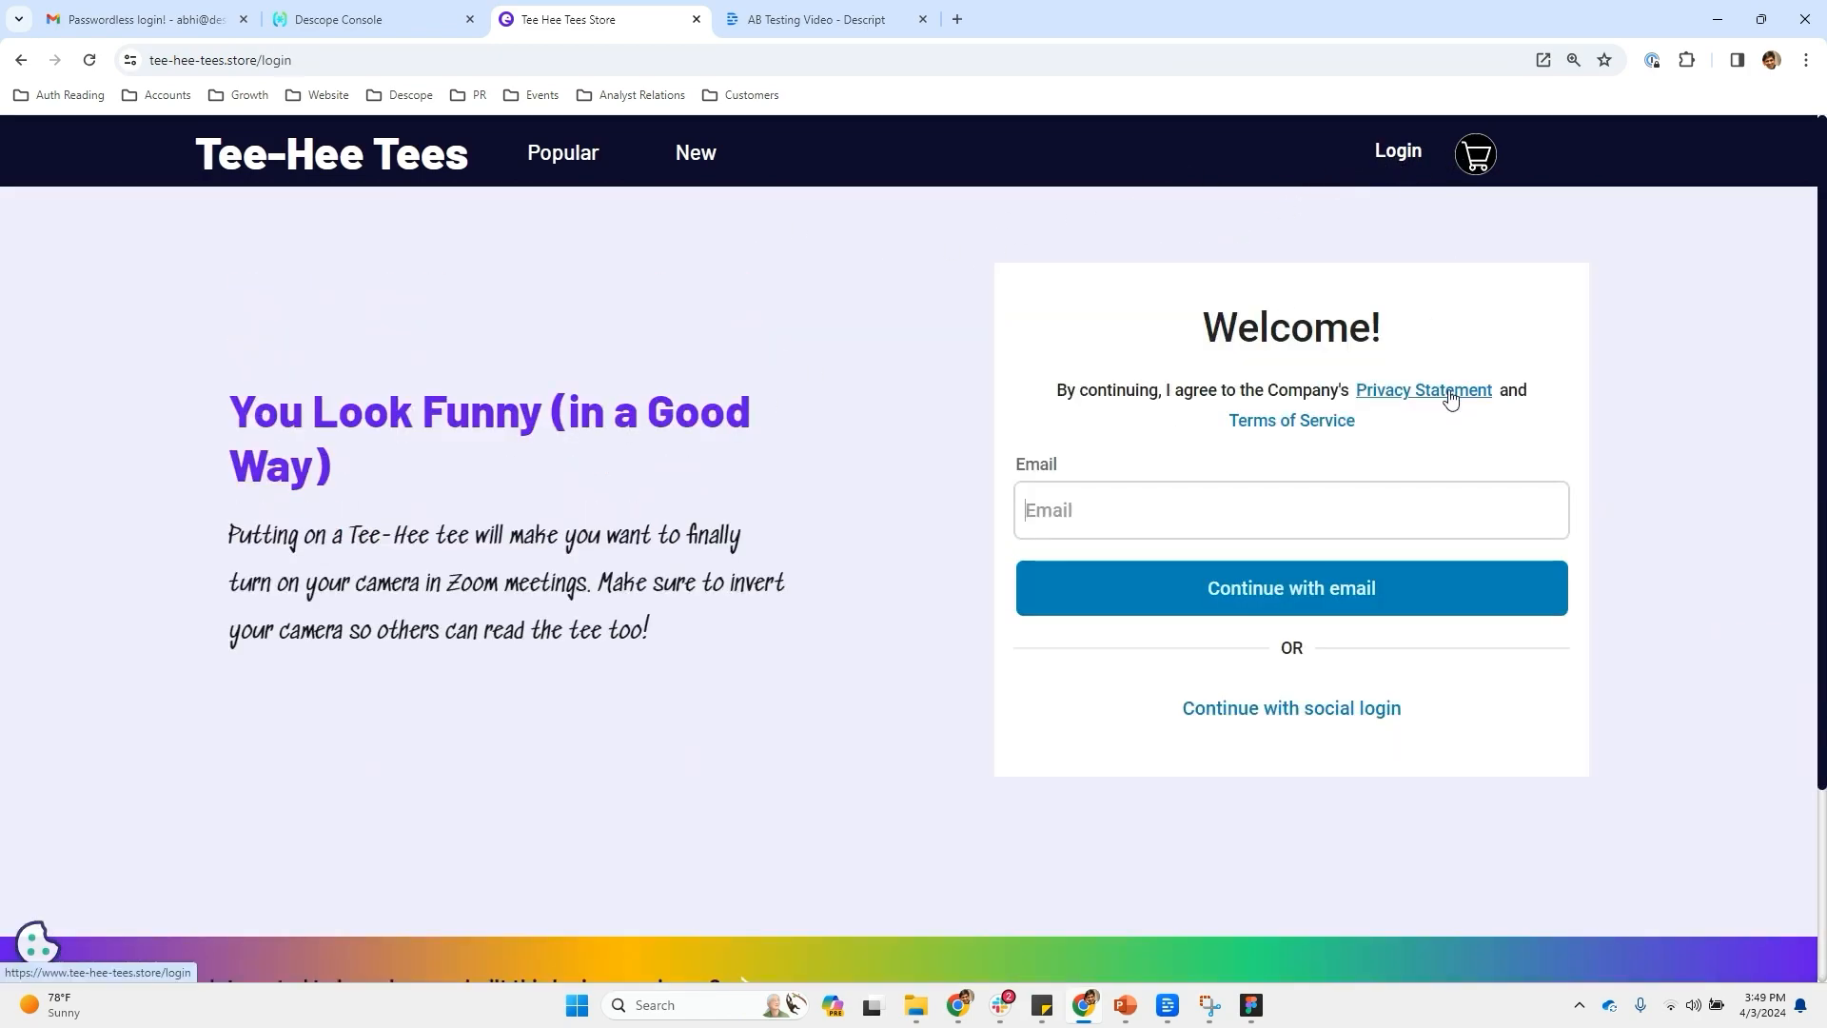
key(ctrl+shift+i)
Change dls_ab_testing_id in the page's local storage to 10
click(1597, 127)
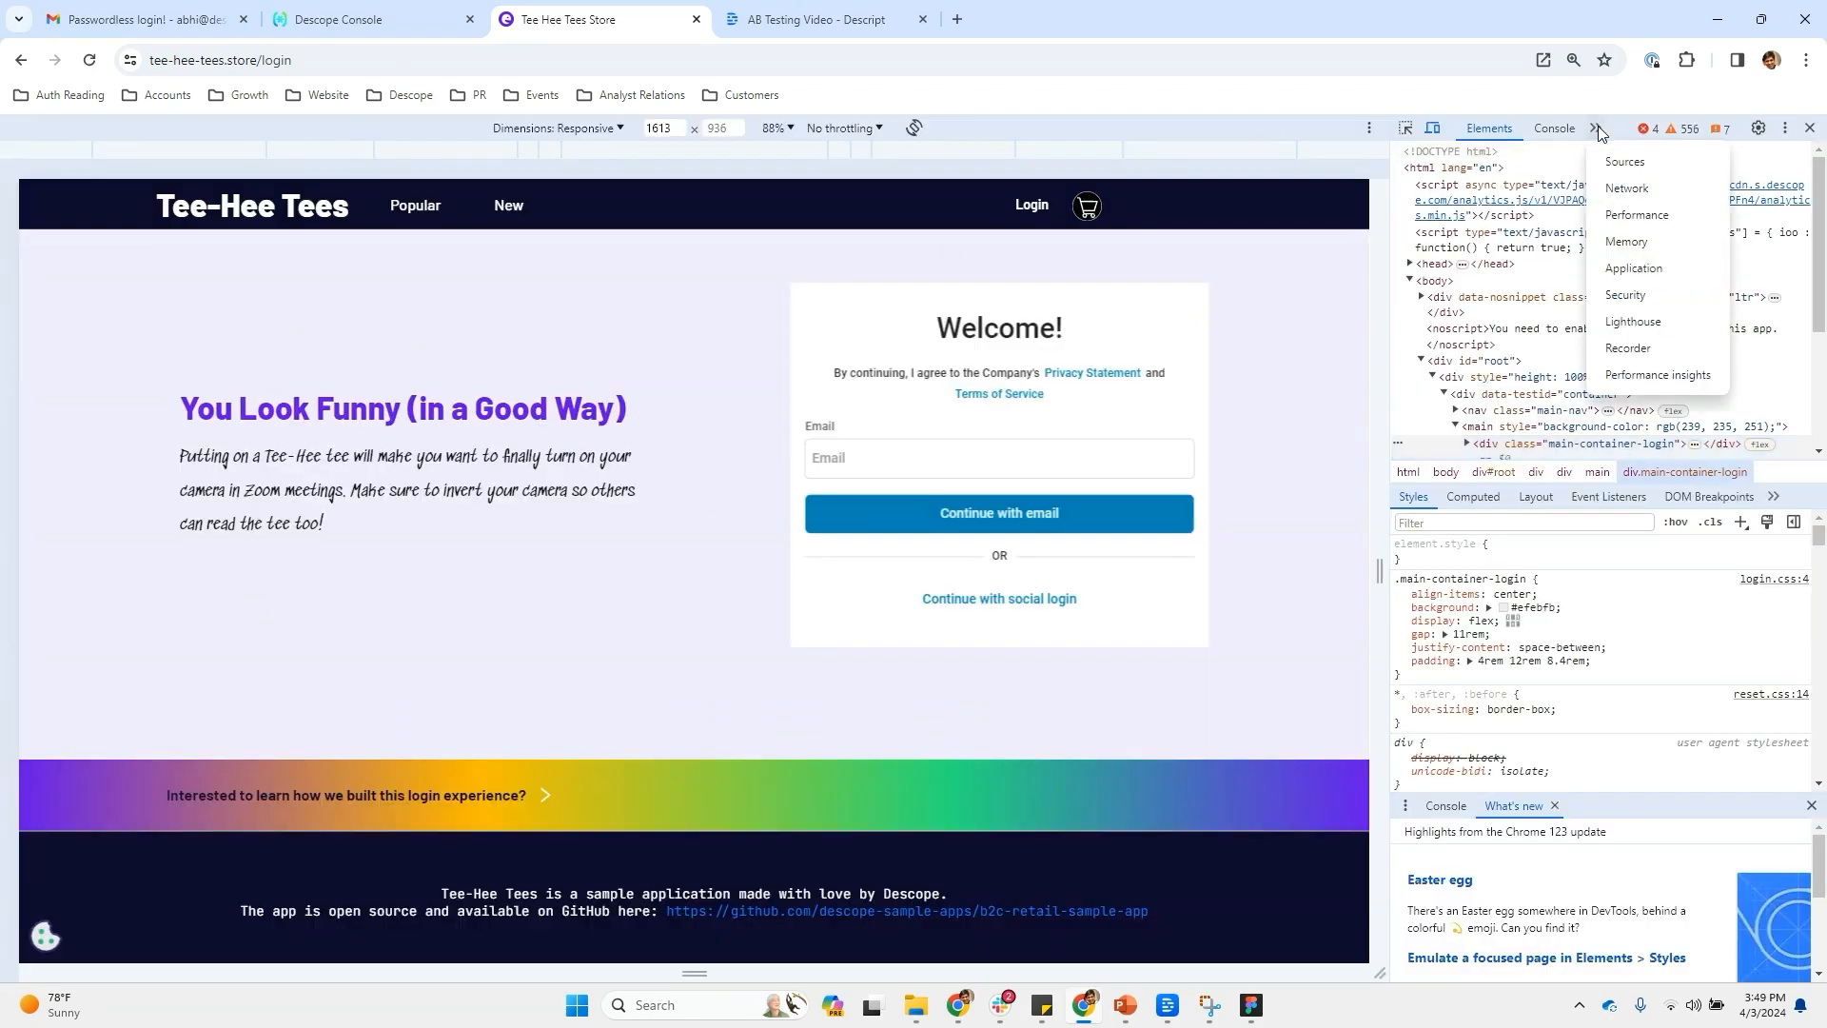
click(1650, 271)
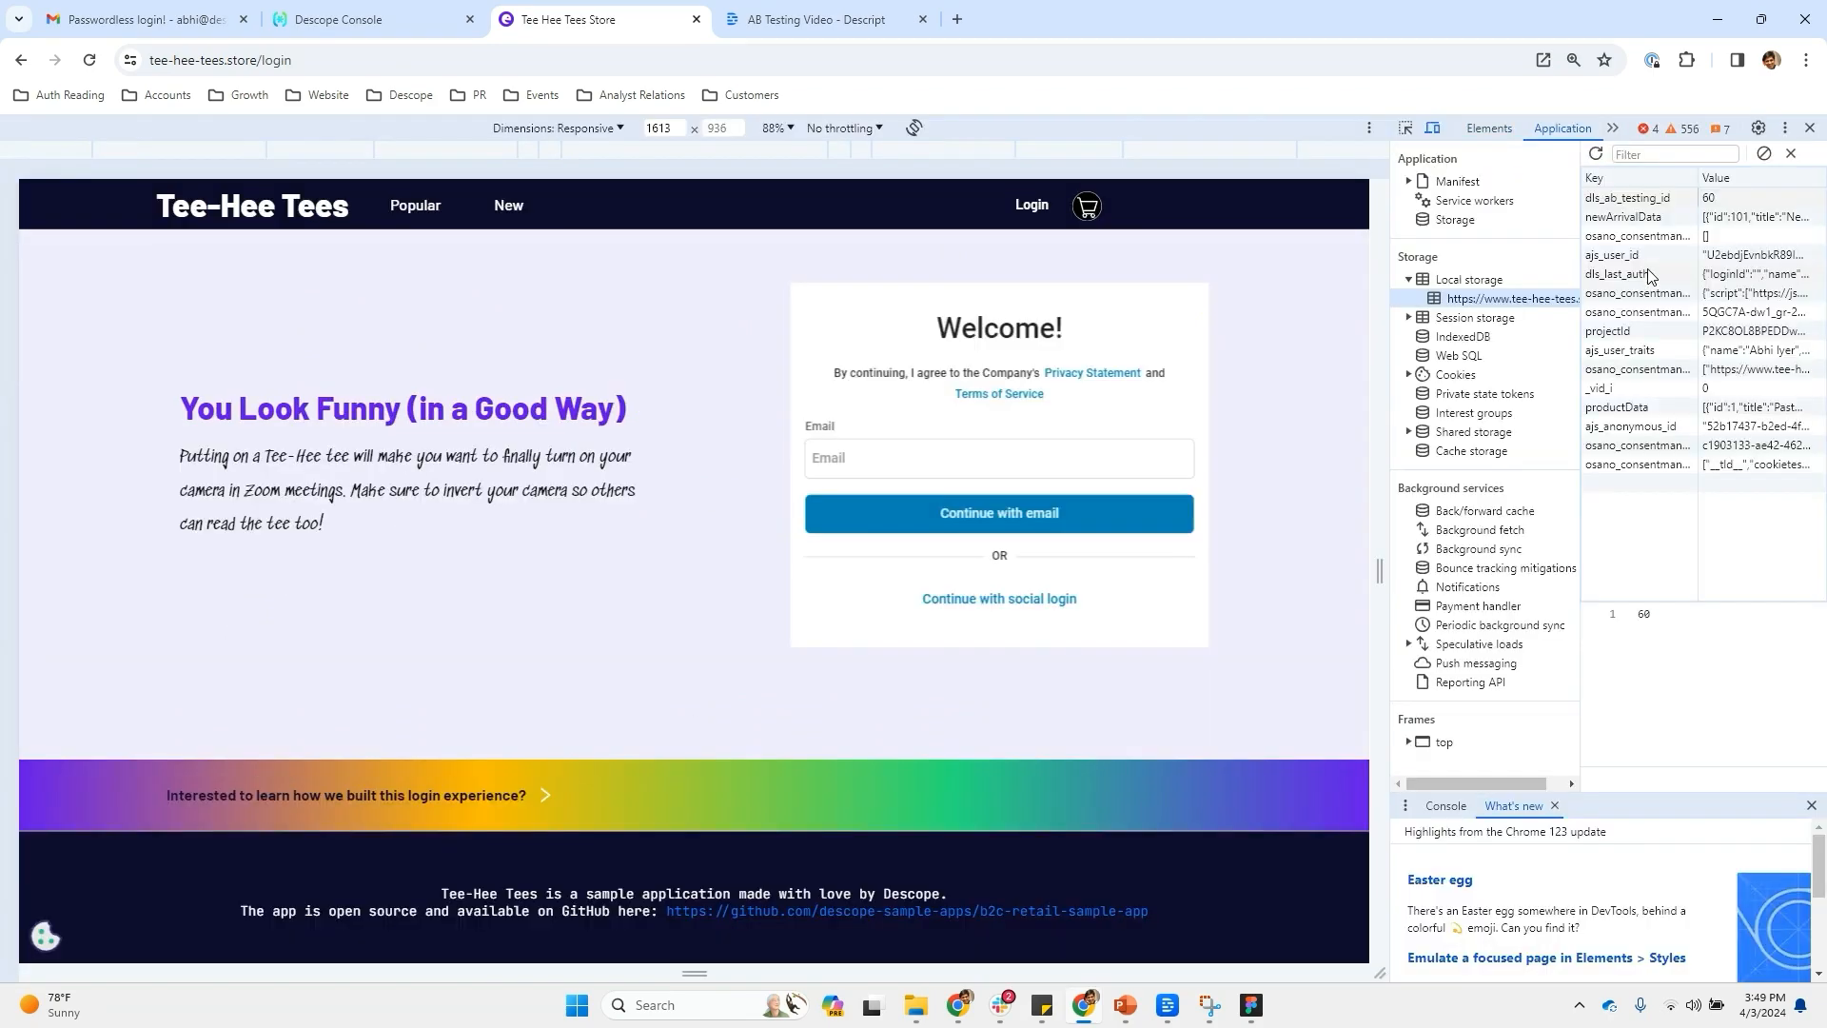
click(1709, 199)
double_click(1709, 199)
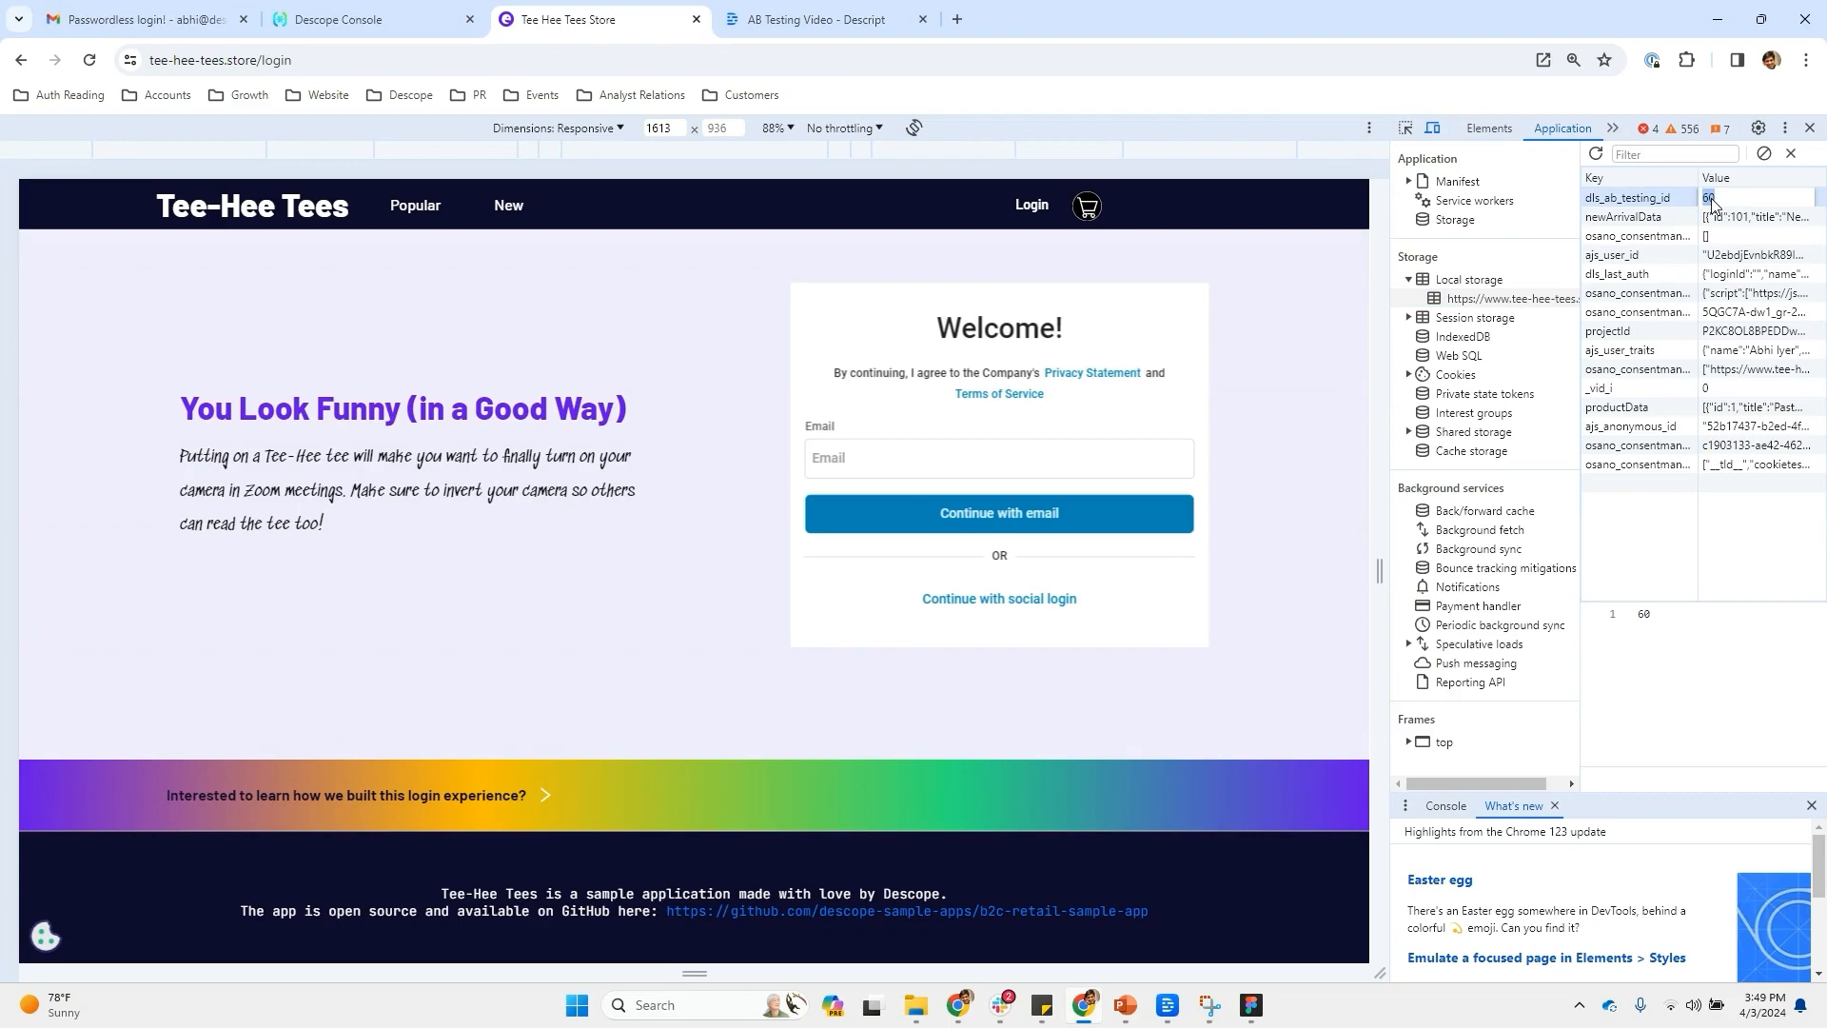
text(10)
key(Return)
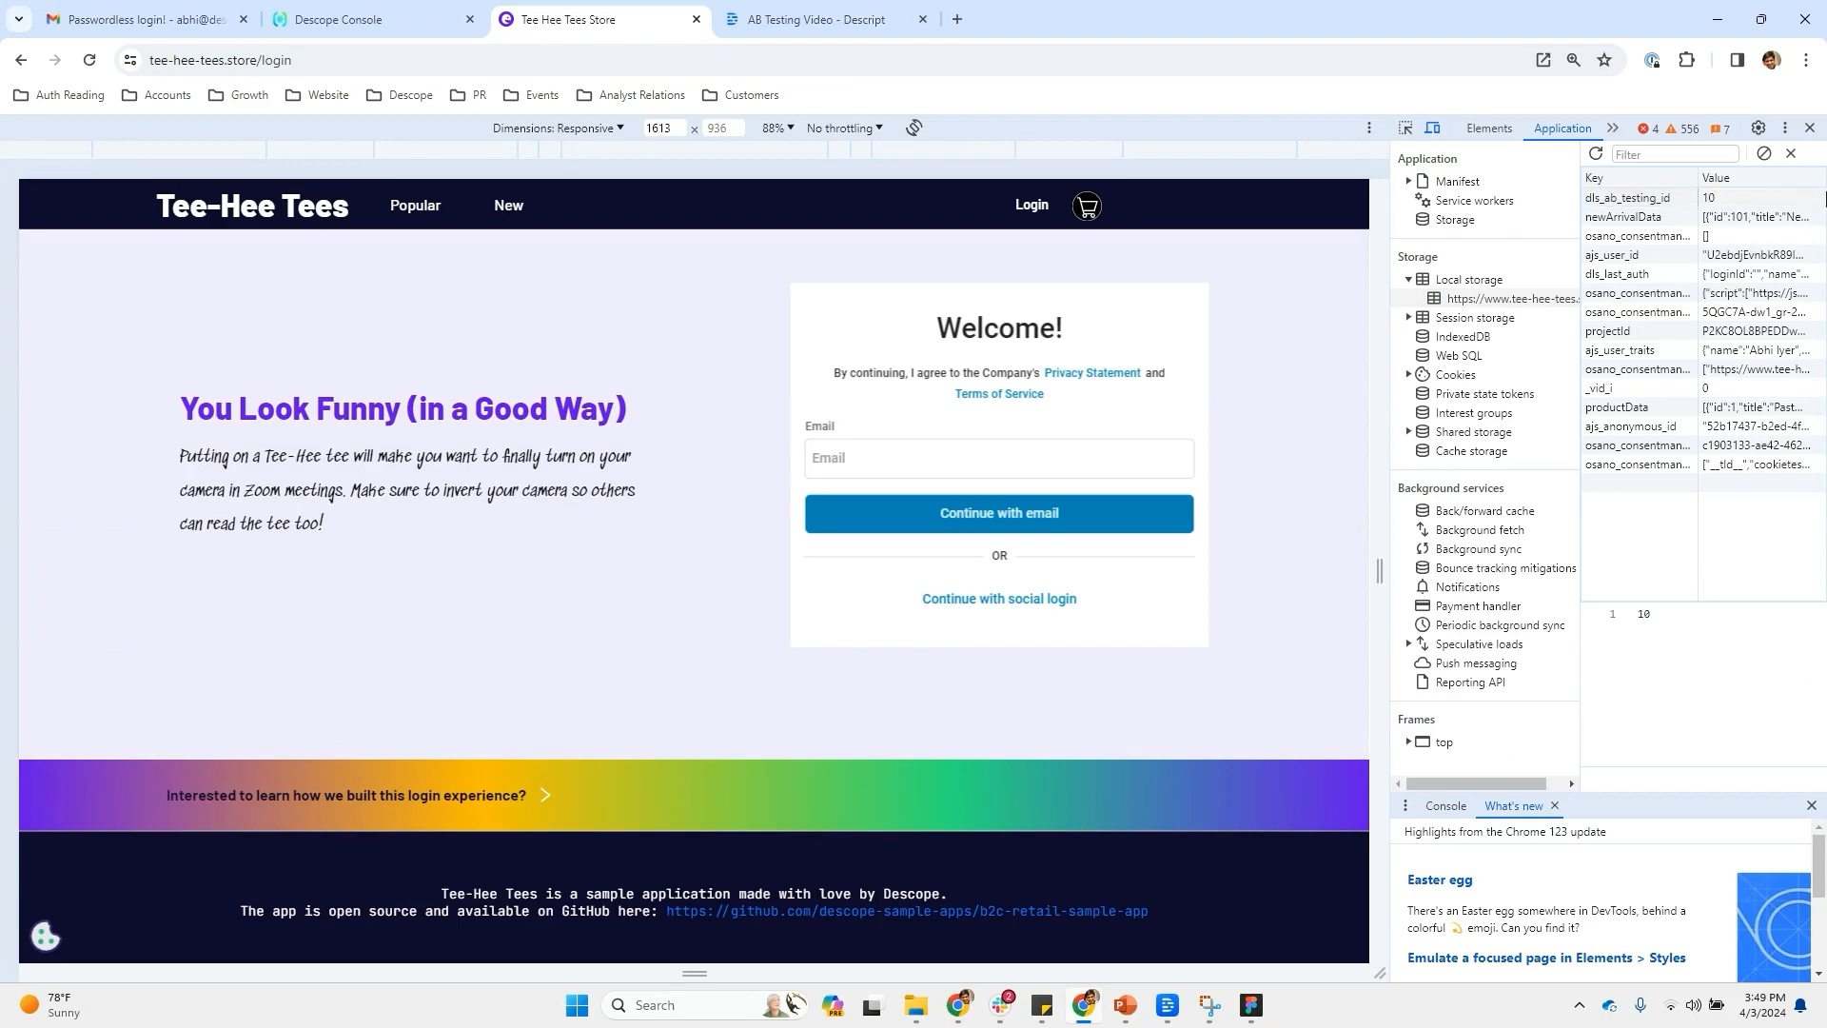
Reload the login page to get the social-login variant and sign in with Google
click(1809, 128)
click(89, 60)
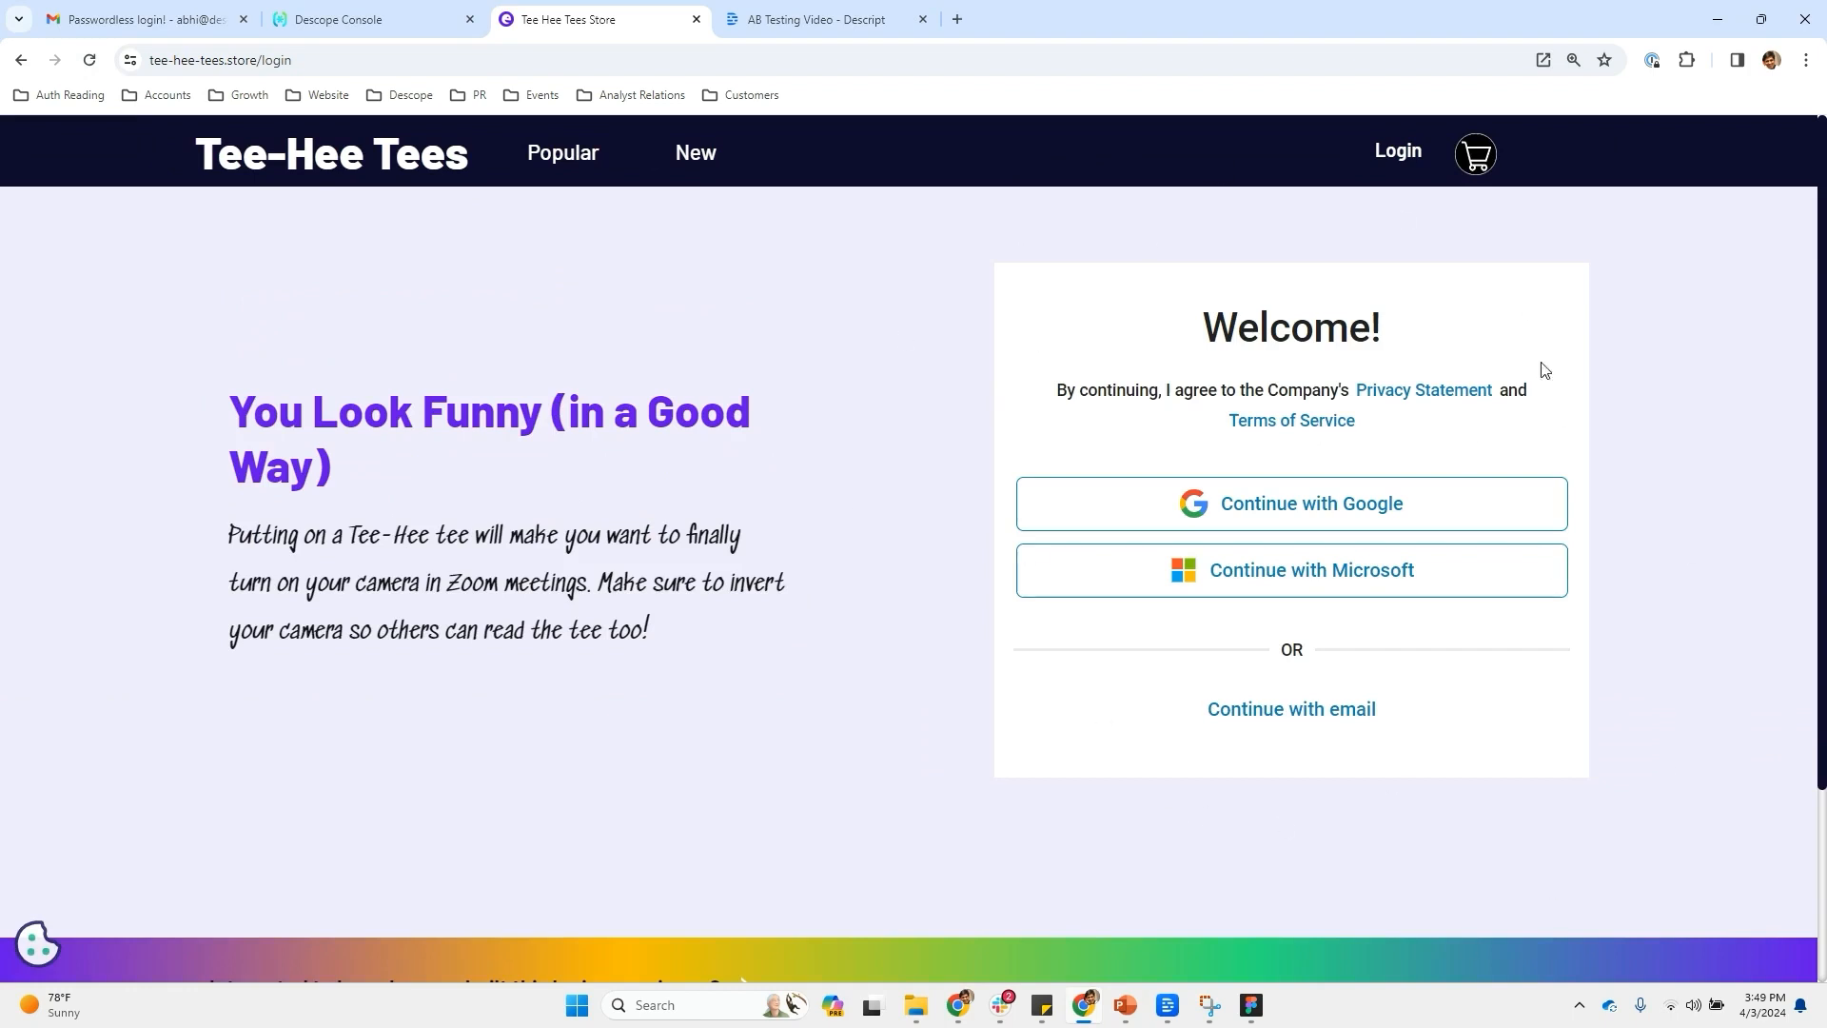
click(1291, 710)
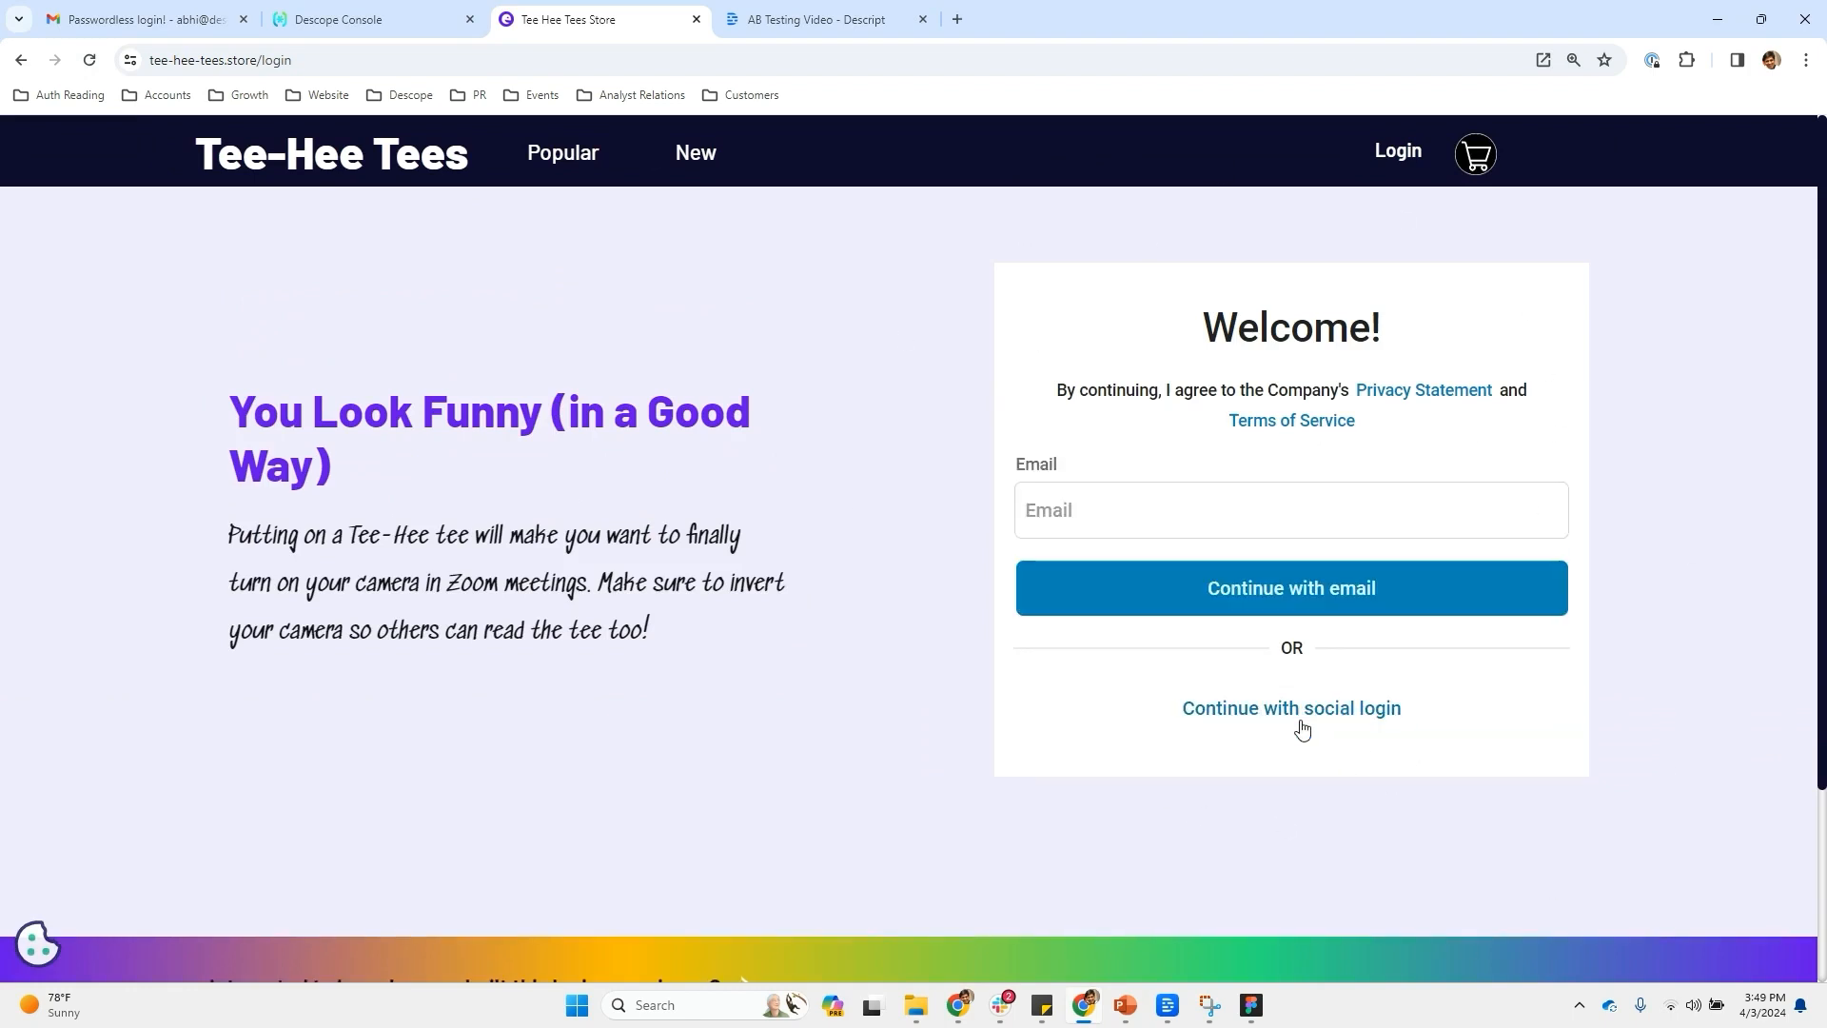
click(1300, 725)
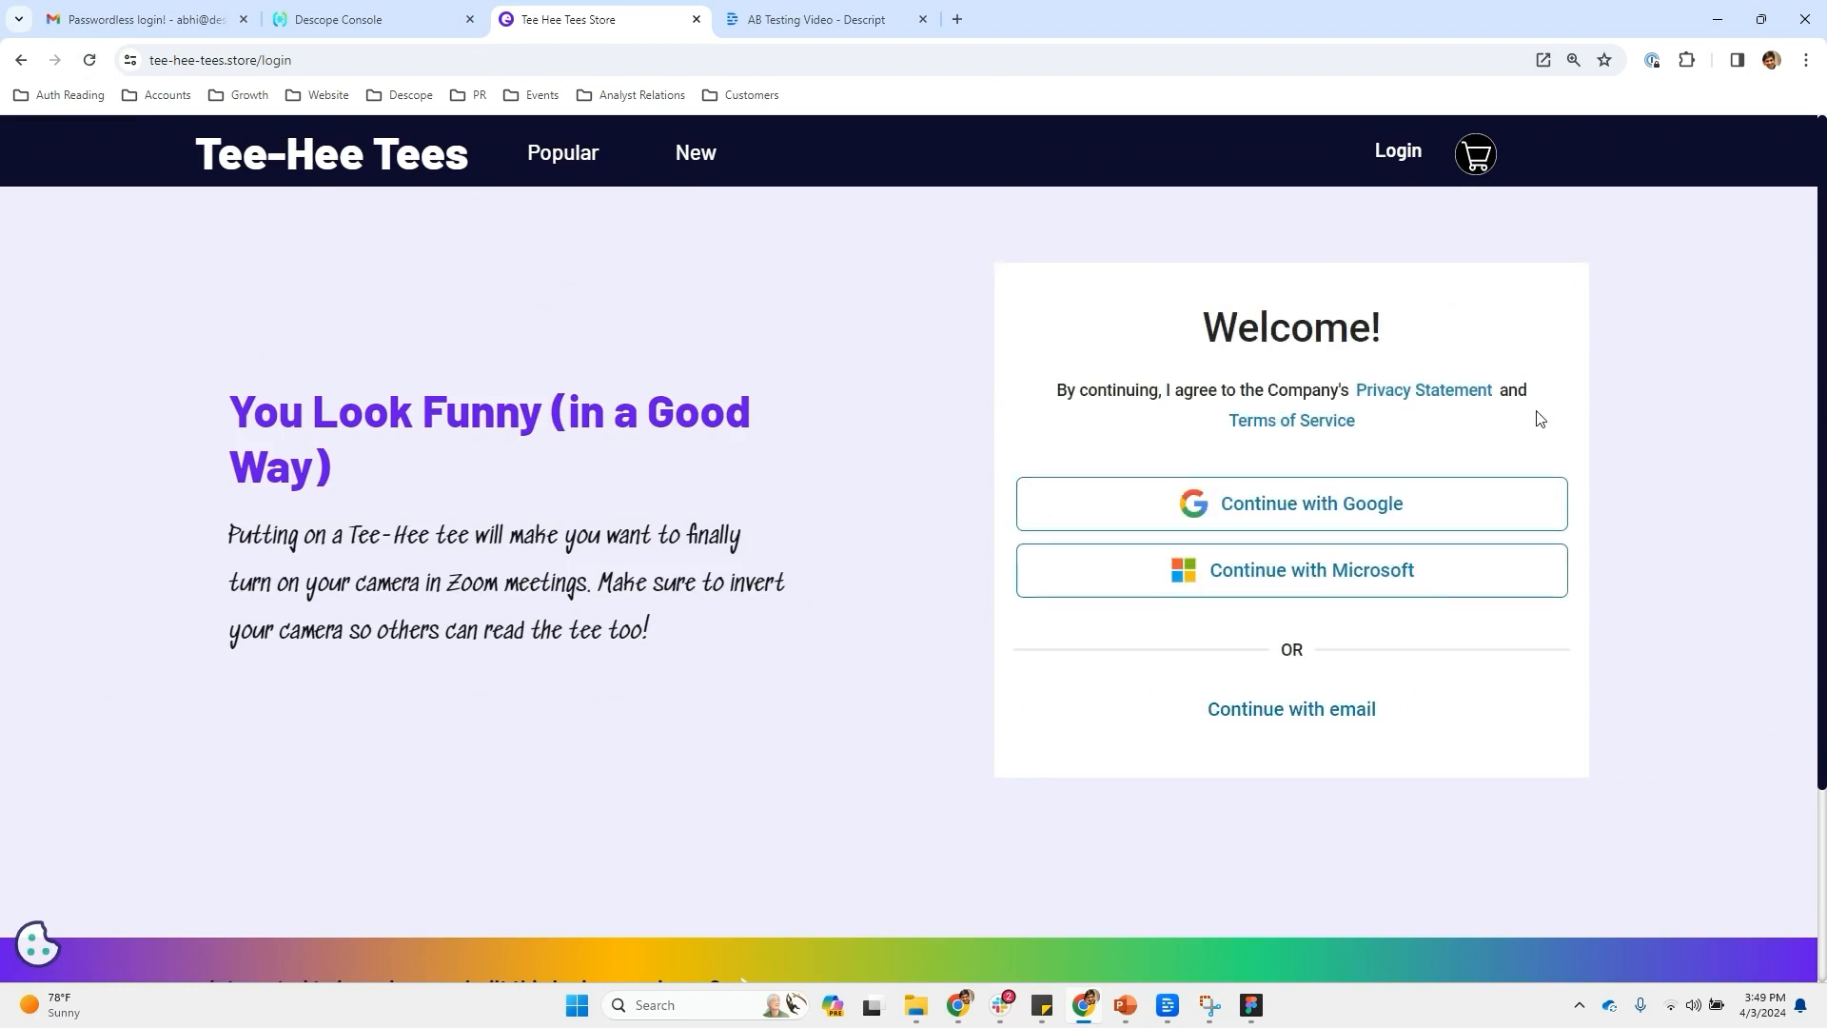
click(1243, 505)
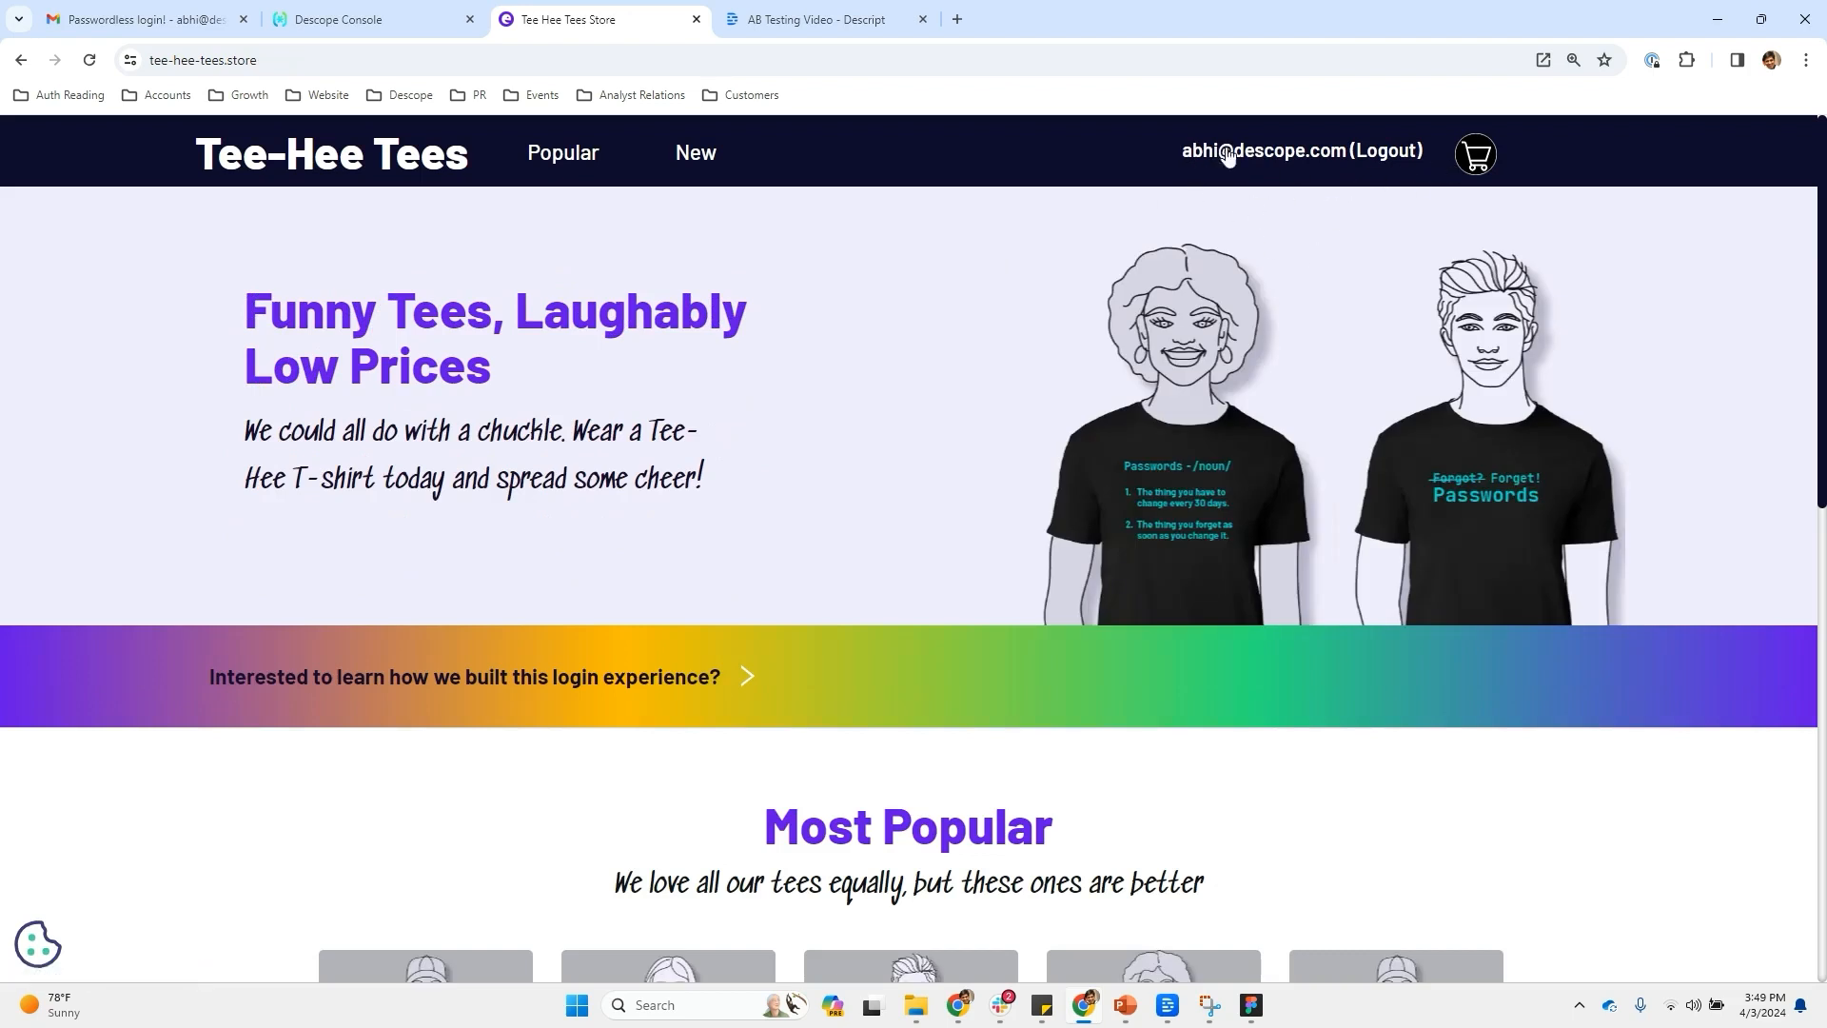
click(407, 11)
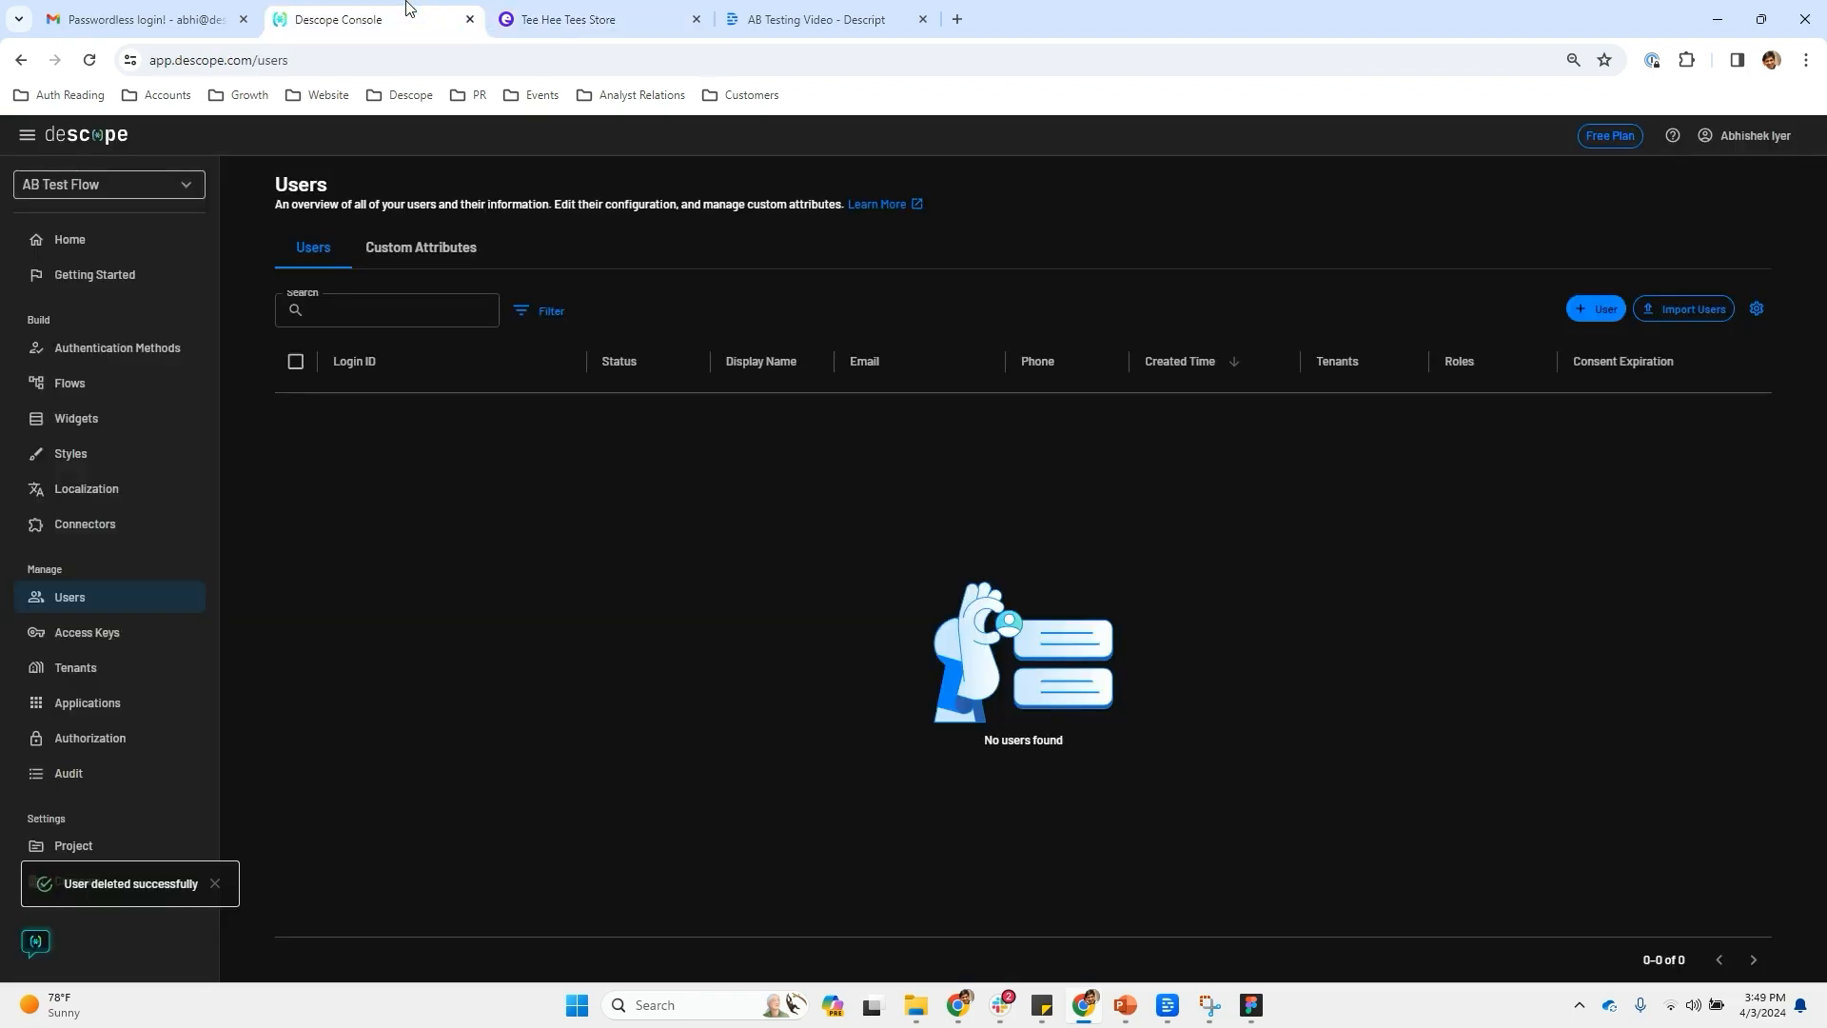
Refresh the Users list to confirm the new Active user, then scroll the Home dashboard to Flow Visits
click(95, 64)
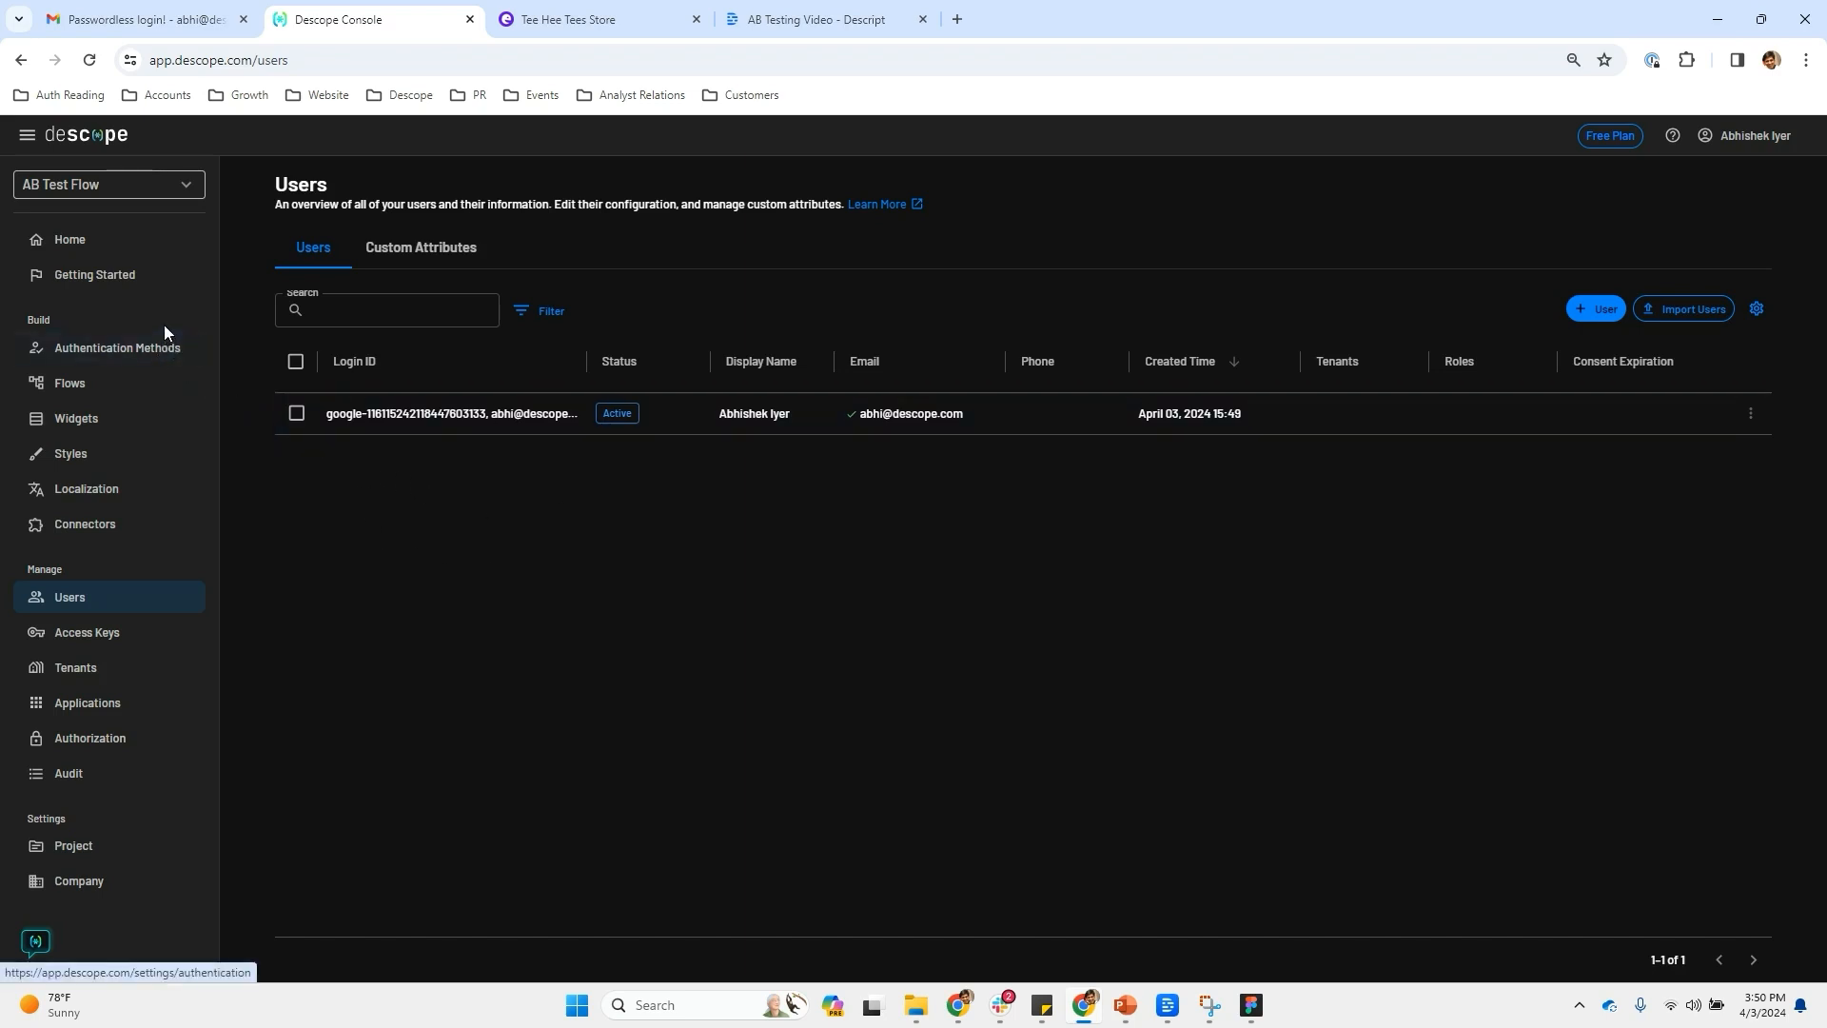
click(116, 243)
scroll(1007, 463, down, 10)
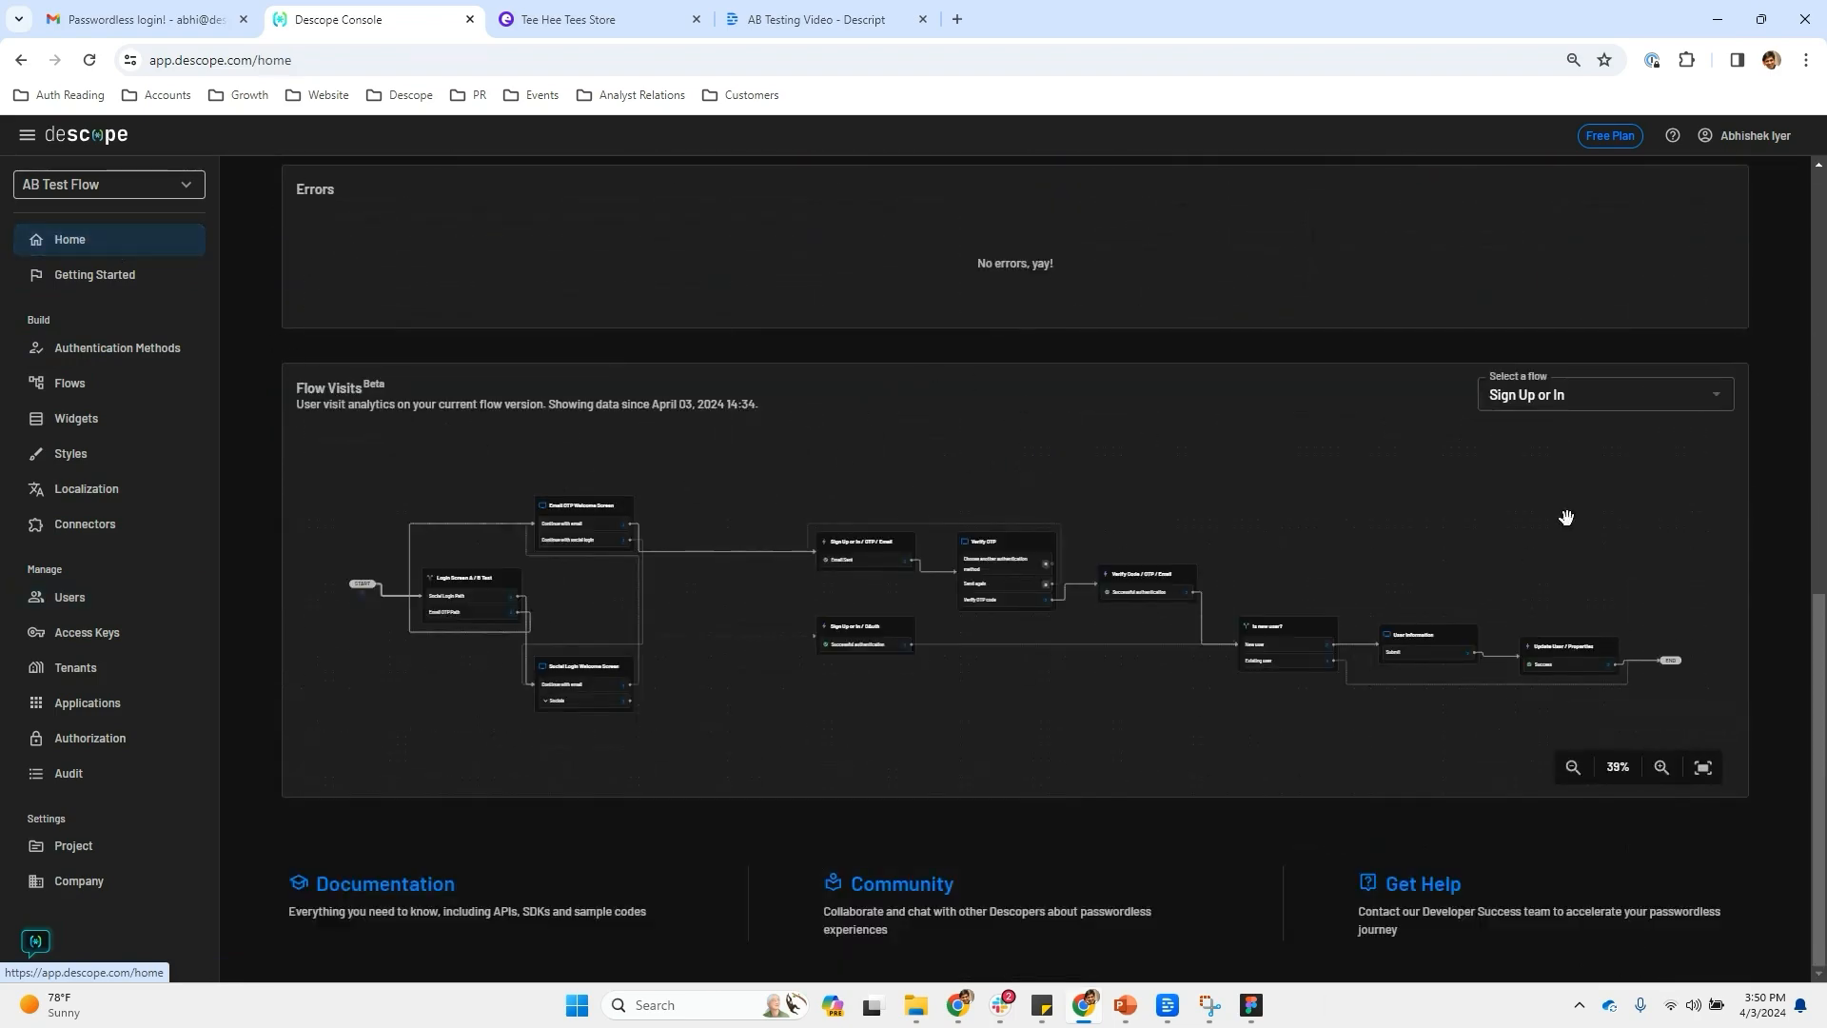
Keep Sign Up or In as the analysed flow, zoom the graph to 81%, and pan across its branches
click(1659, 397)
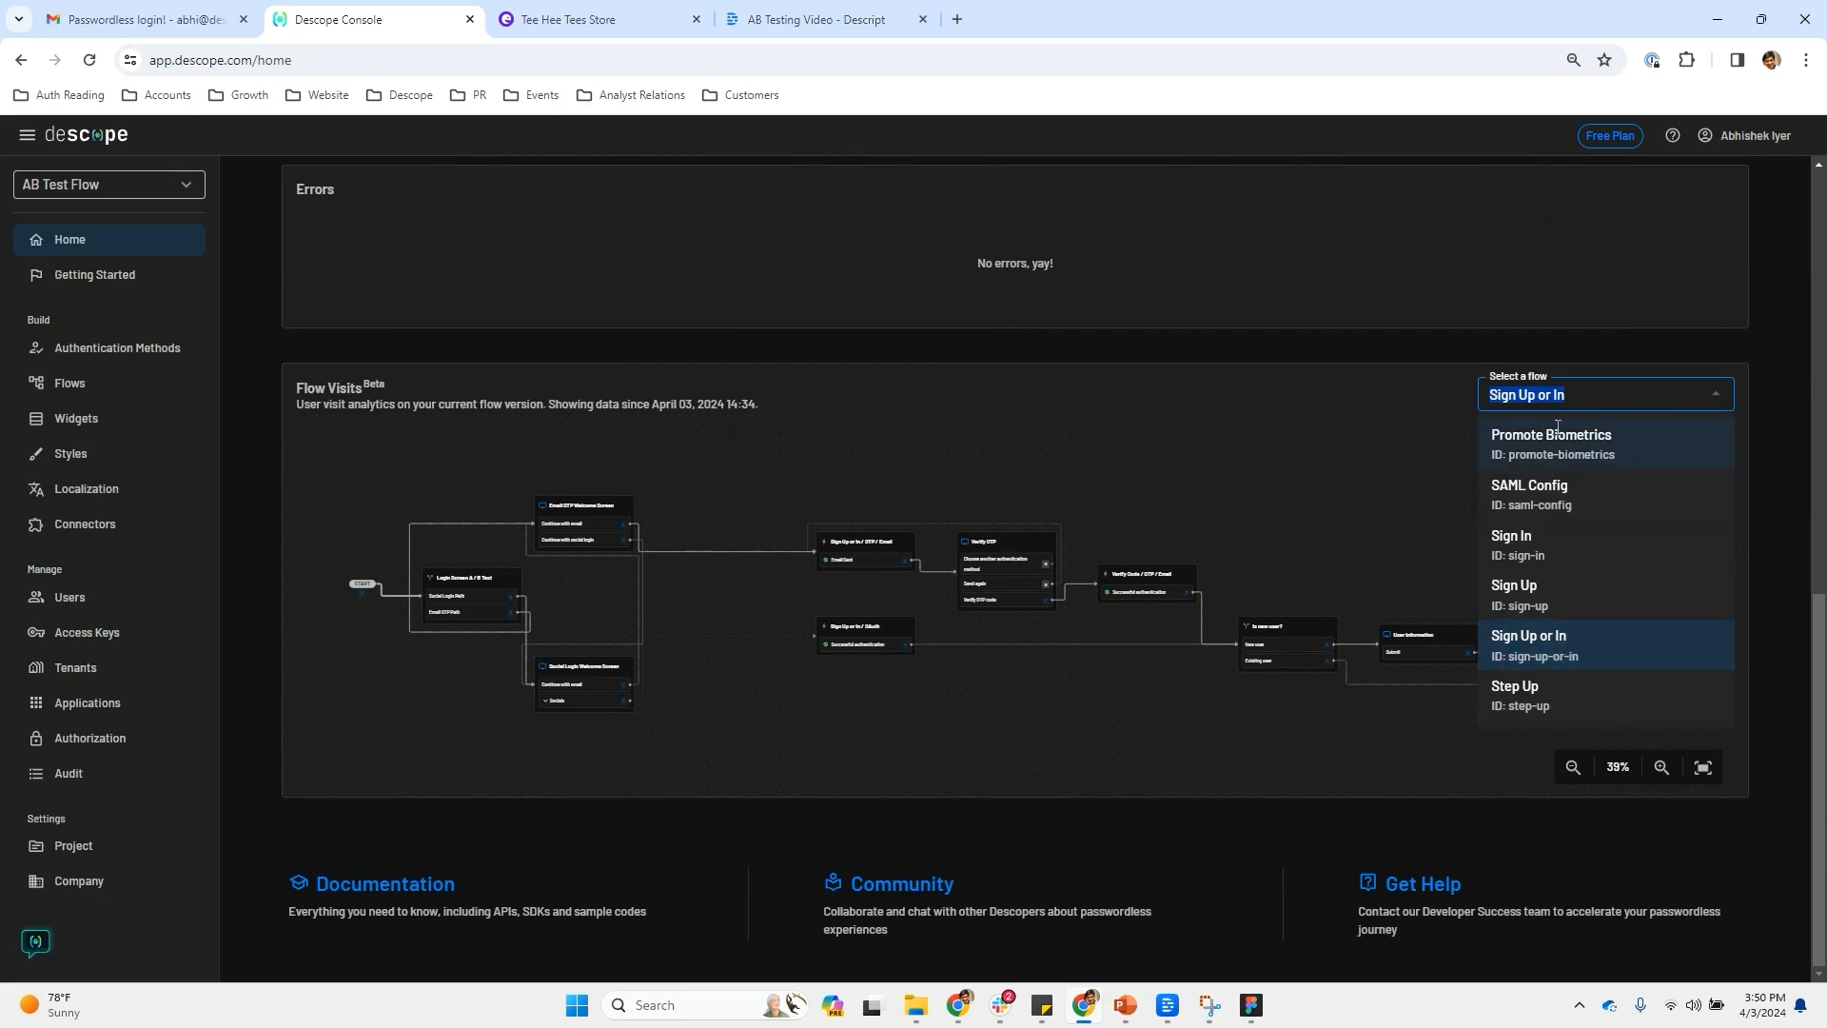
click(1553, 656)
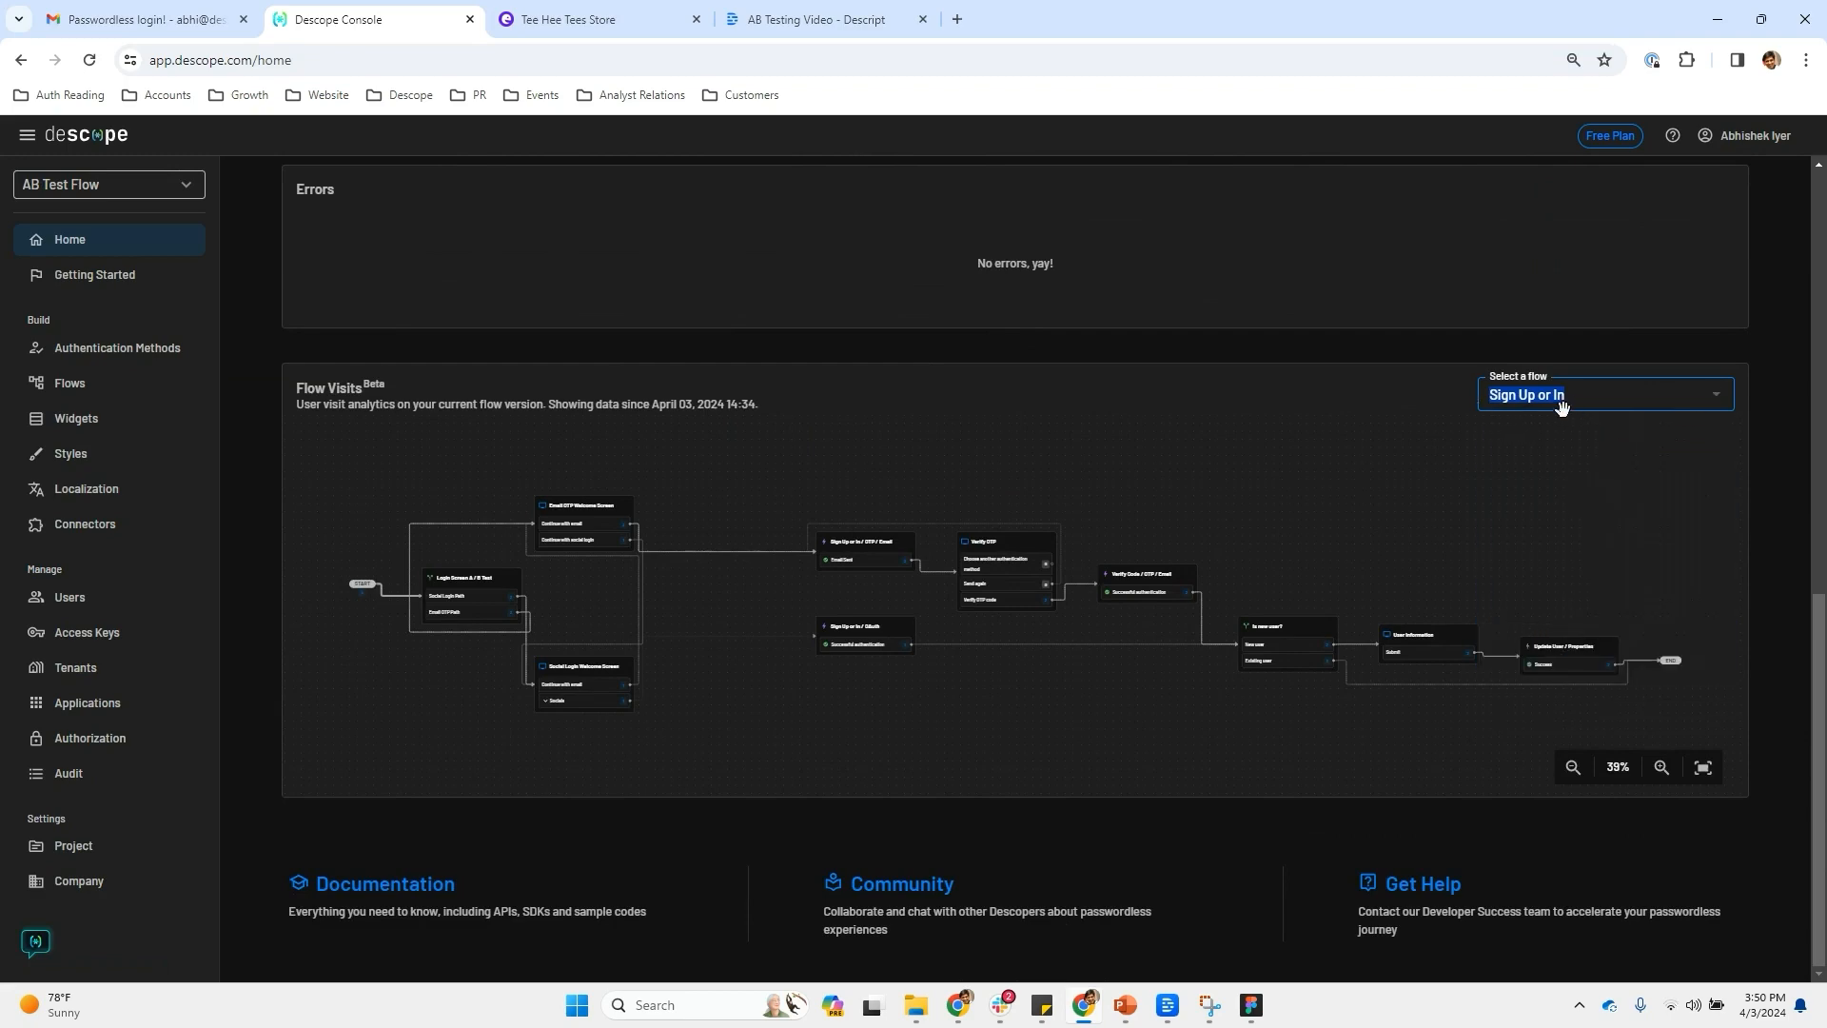
click(1344, 403)
click(1663, 768)
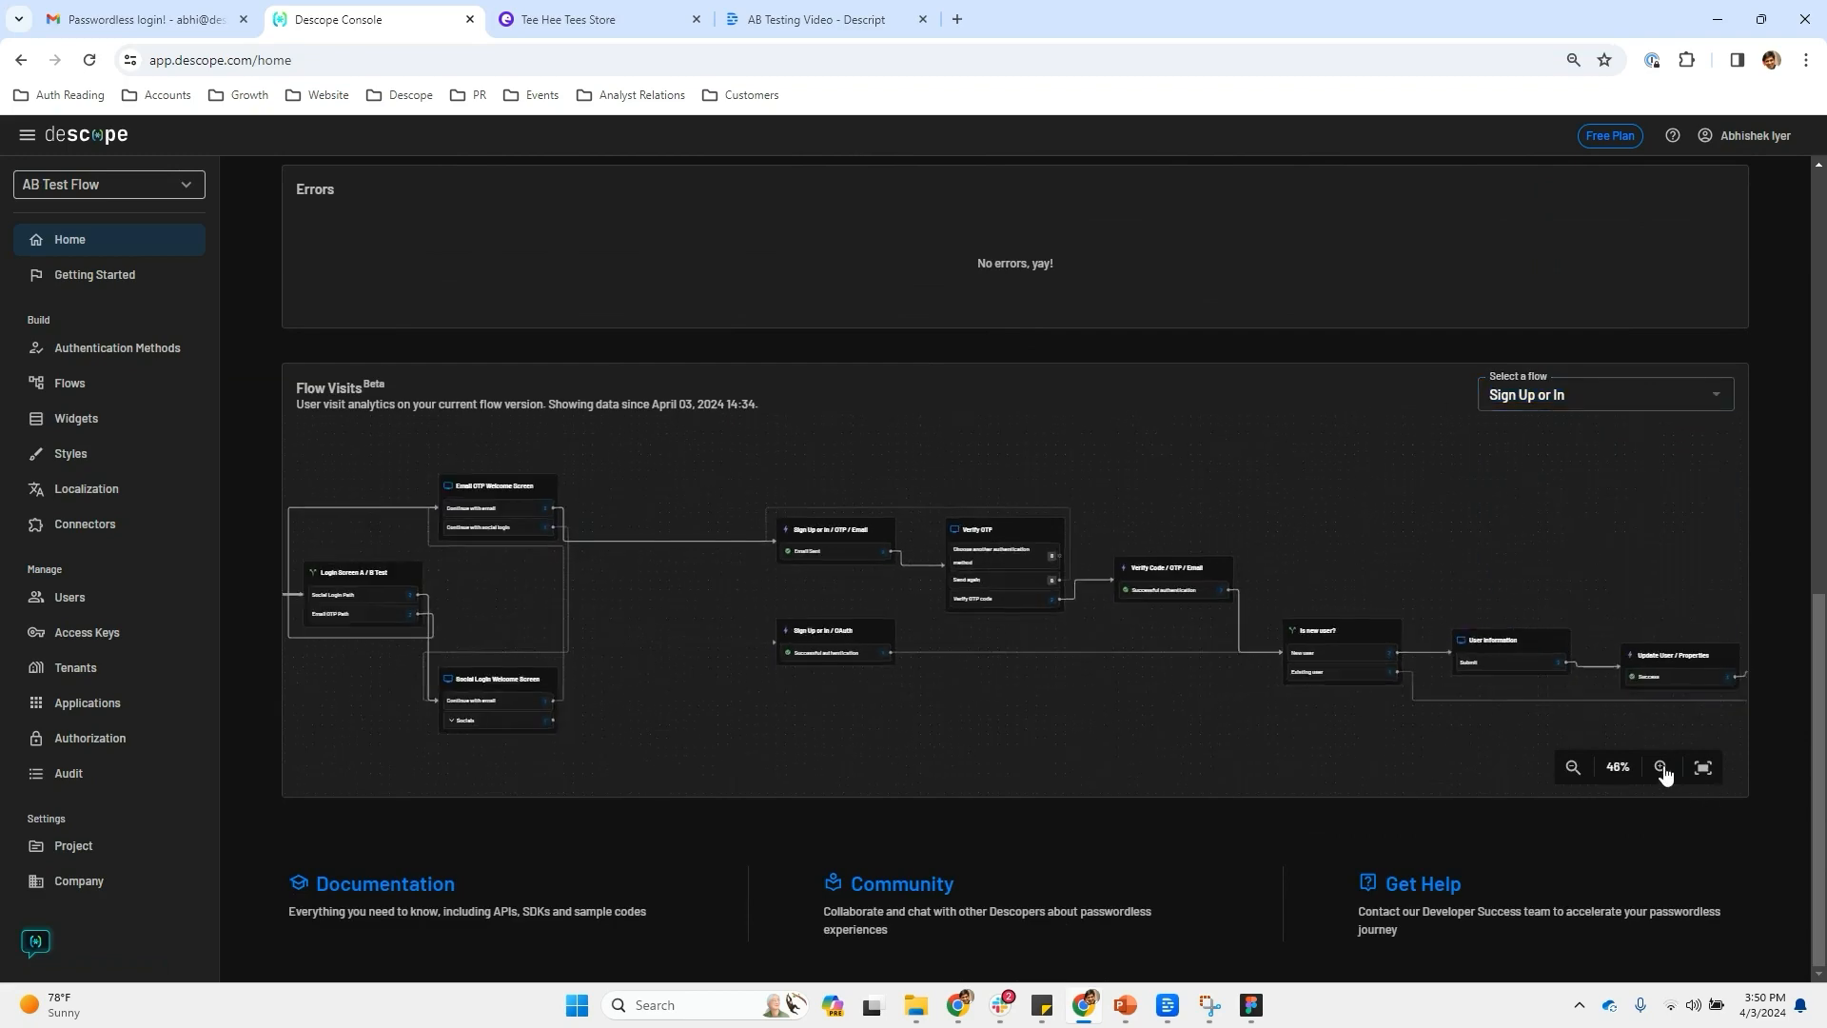
click(1662, 767)
drag(437, 571, 1285, 656)
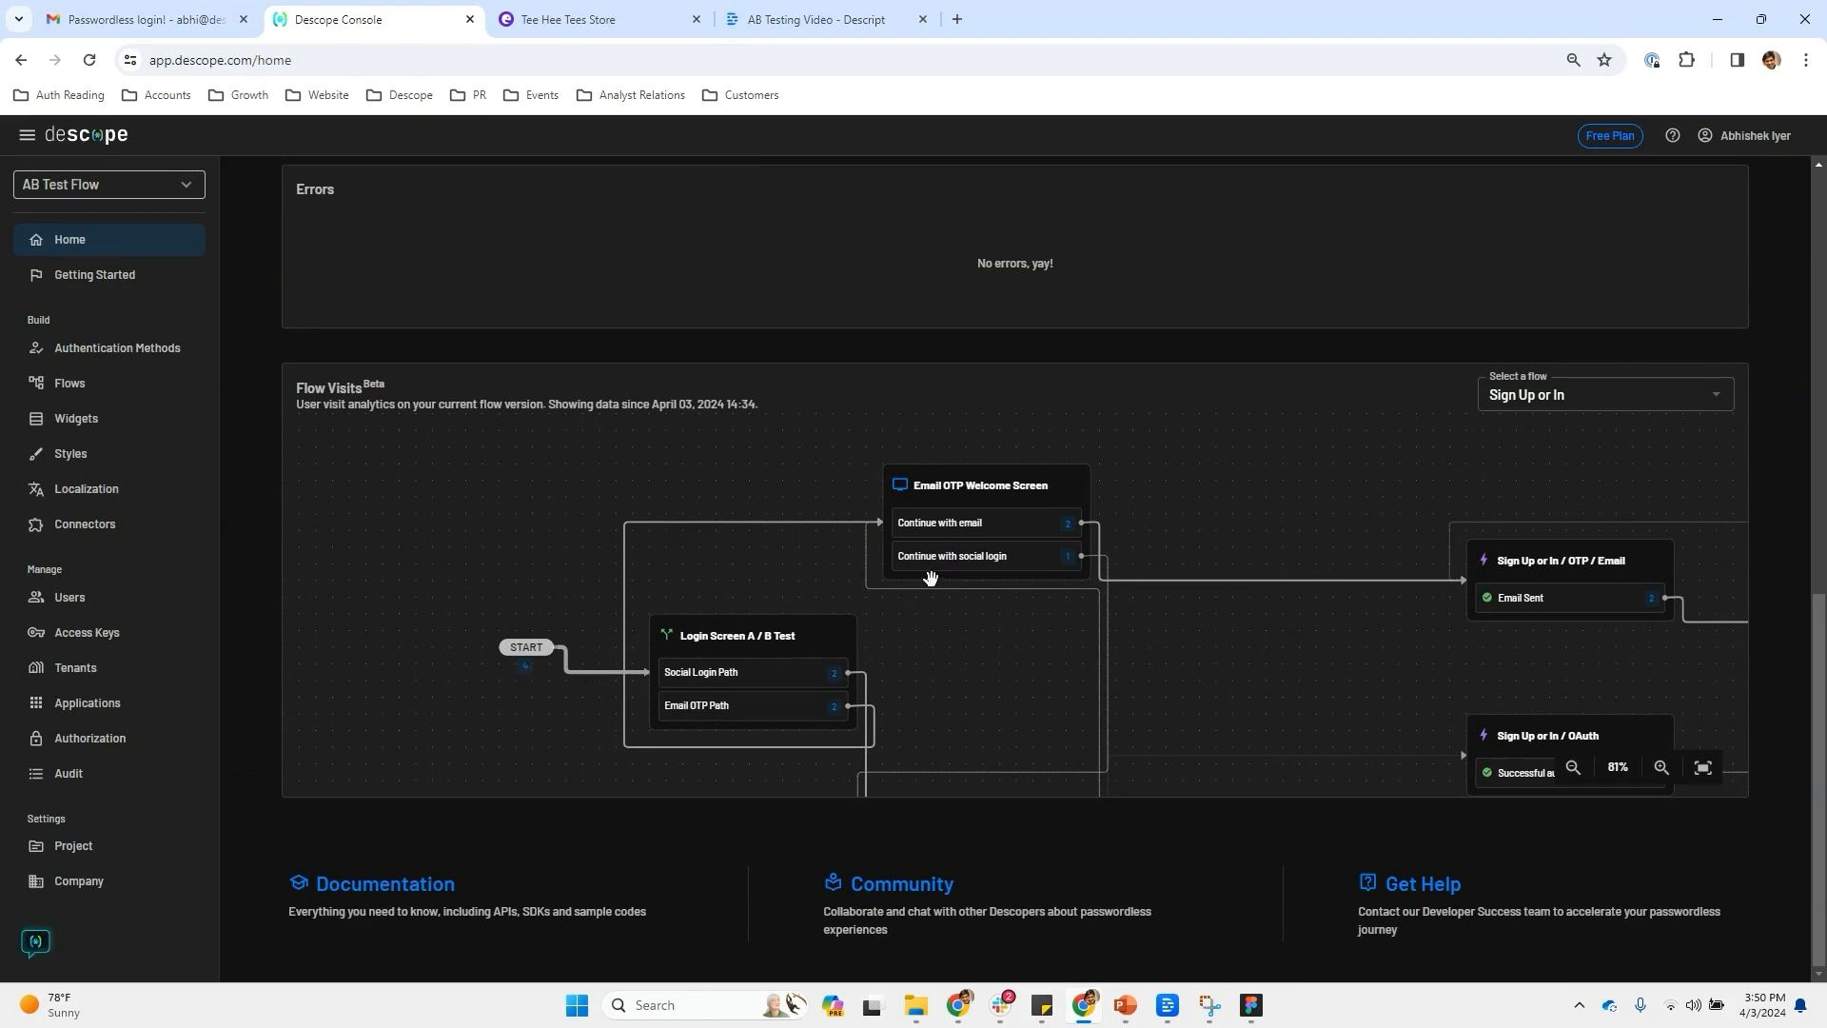
drag(1360, 660, 498, 587)
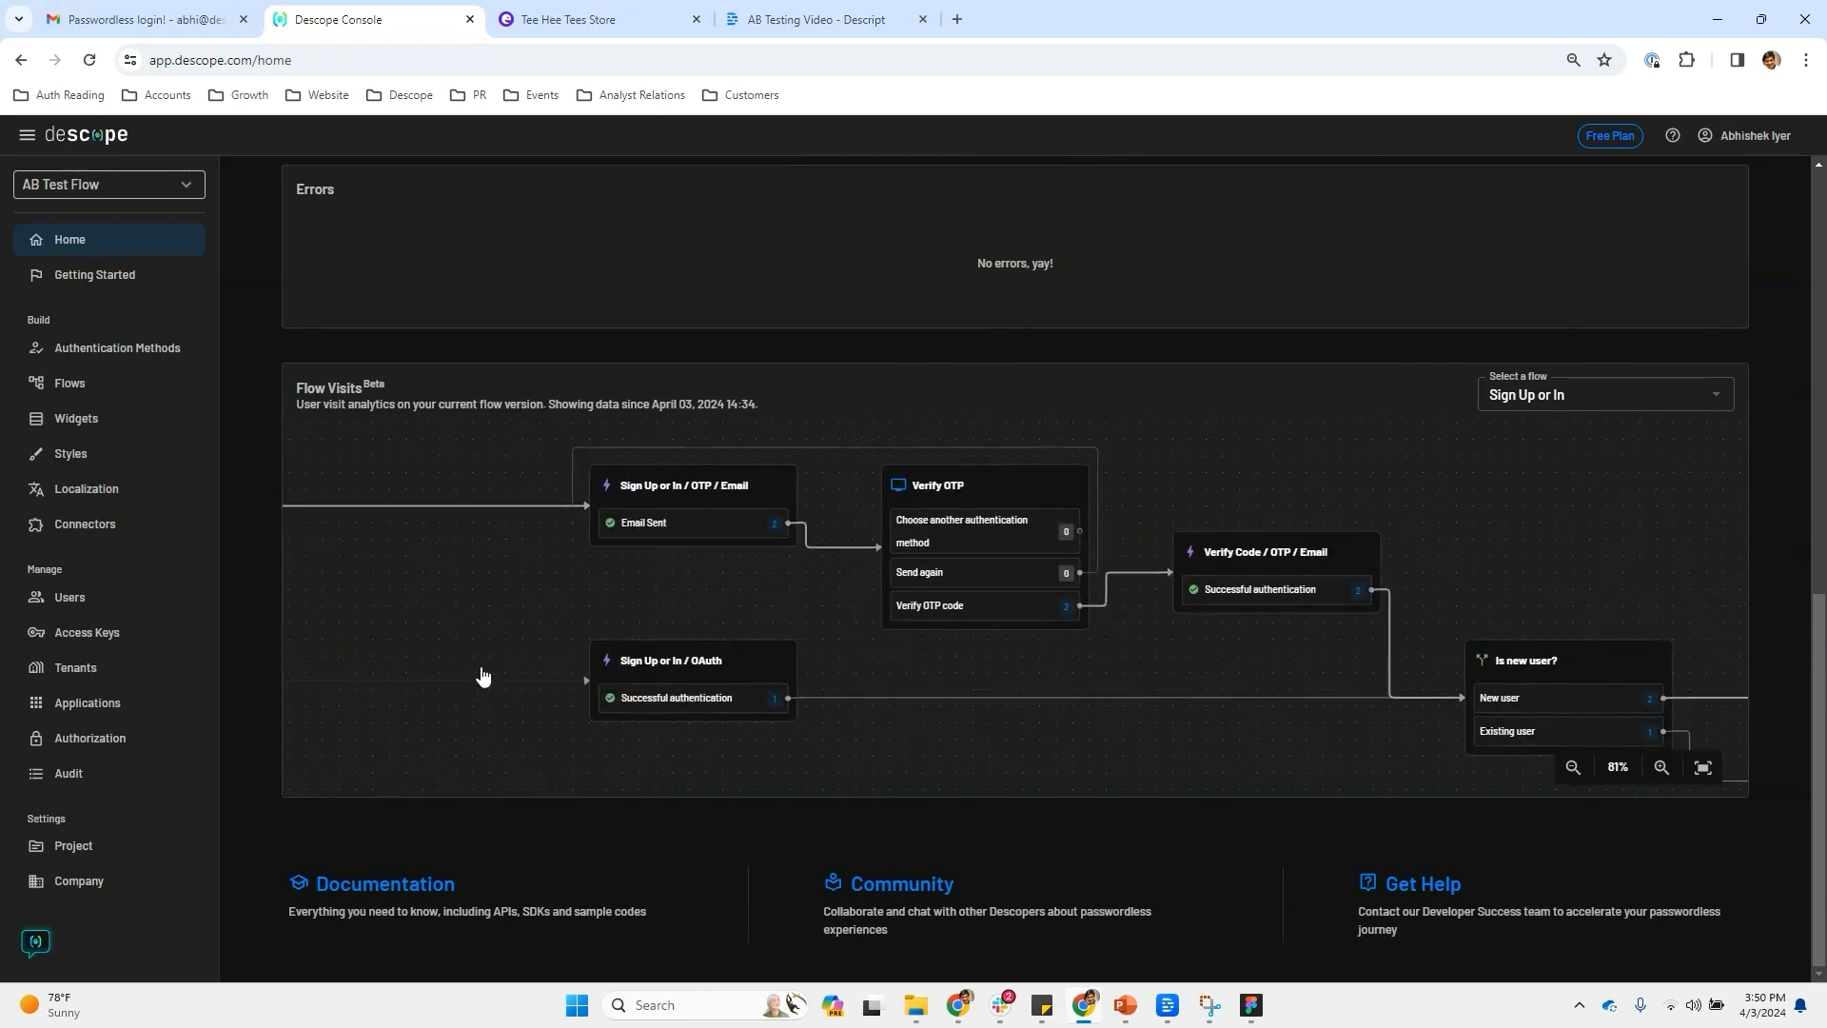
drag(431, 660, 1210, 719)
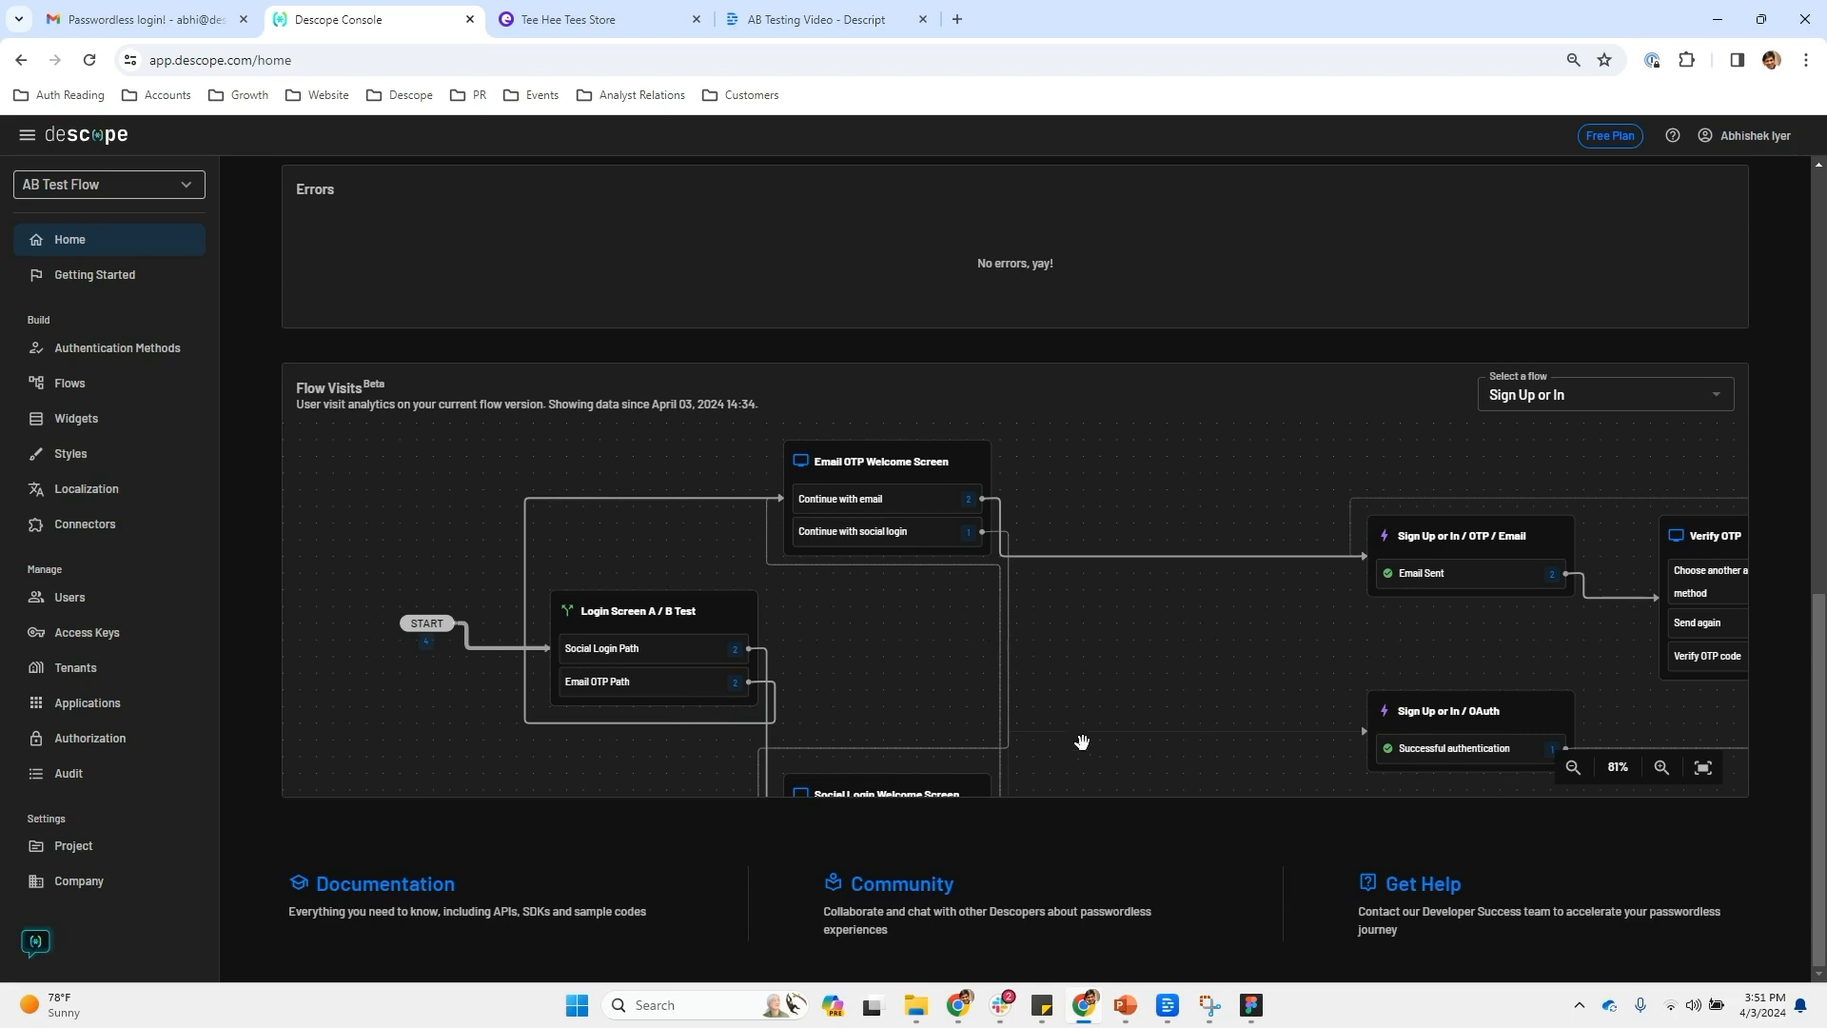
click(1800, 60)
Open the descope.com sign-up page in a new Incognito window
click(1575, 158)
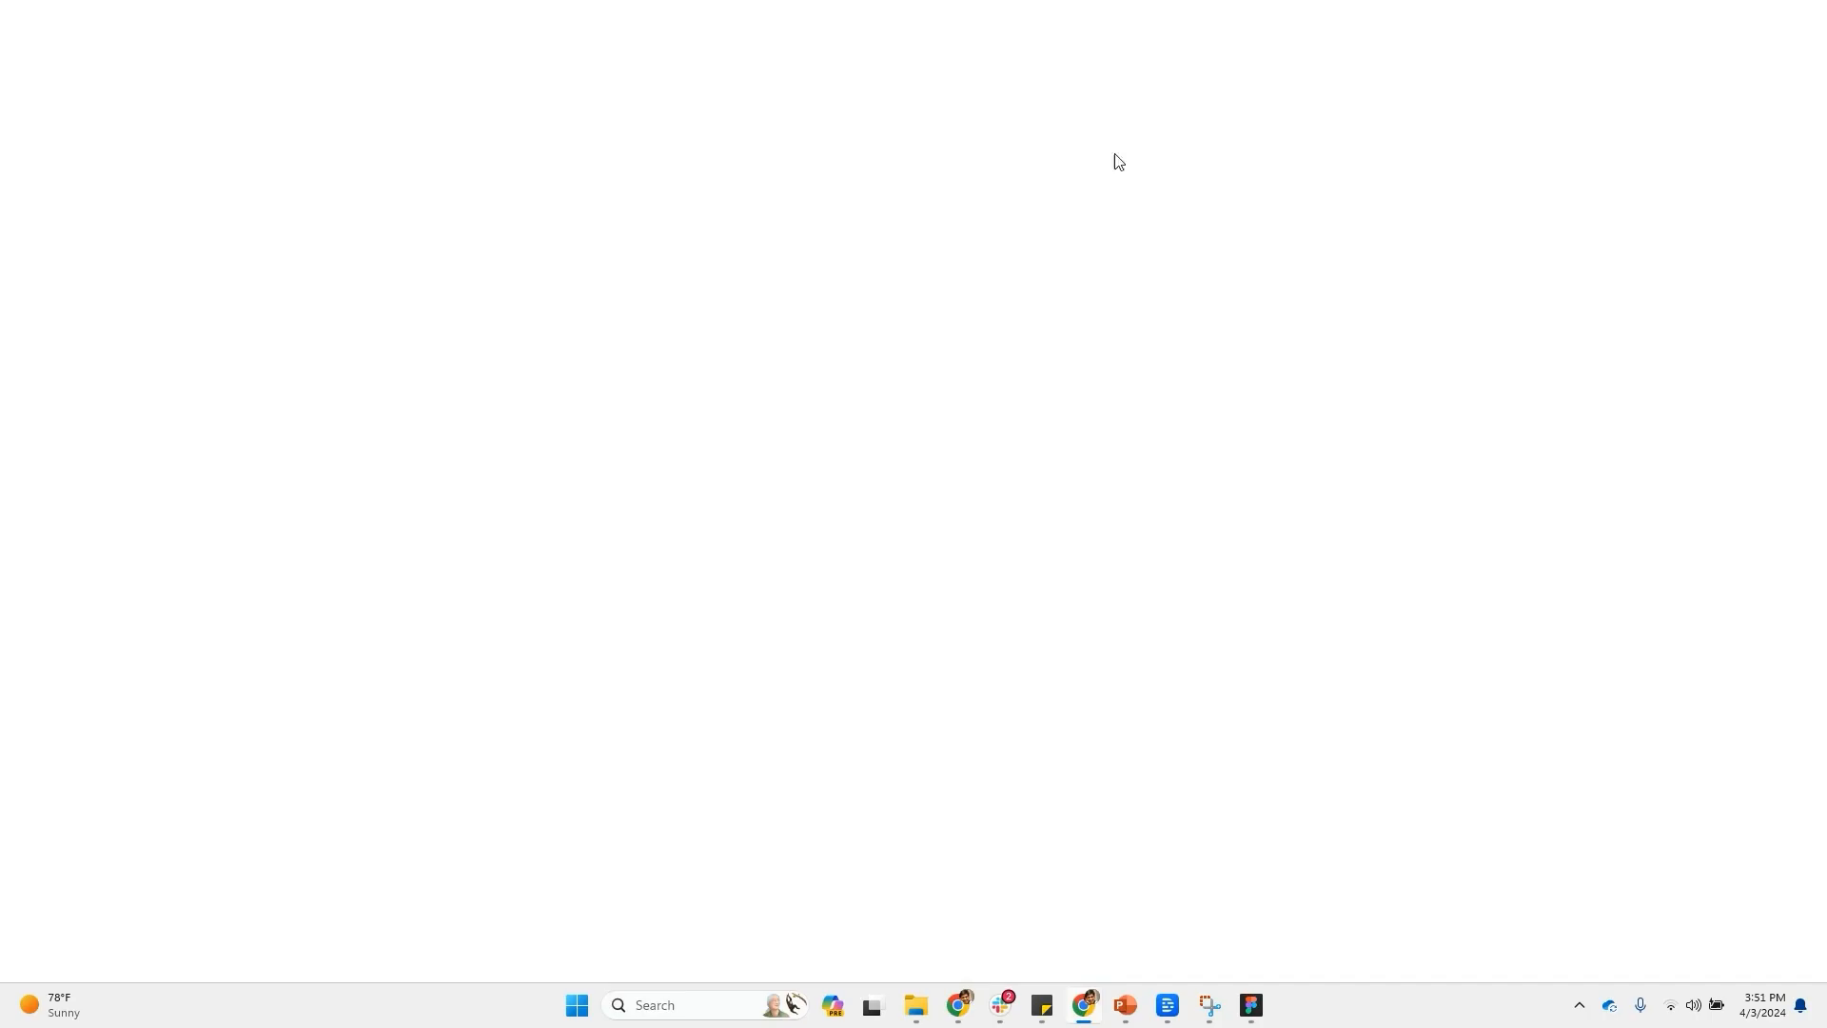
text(de)
key(Return)
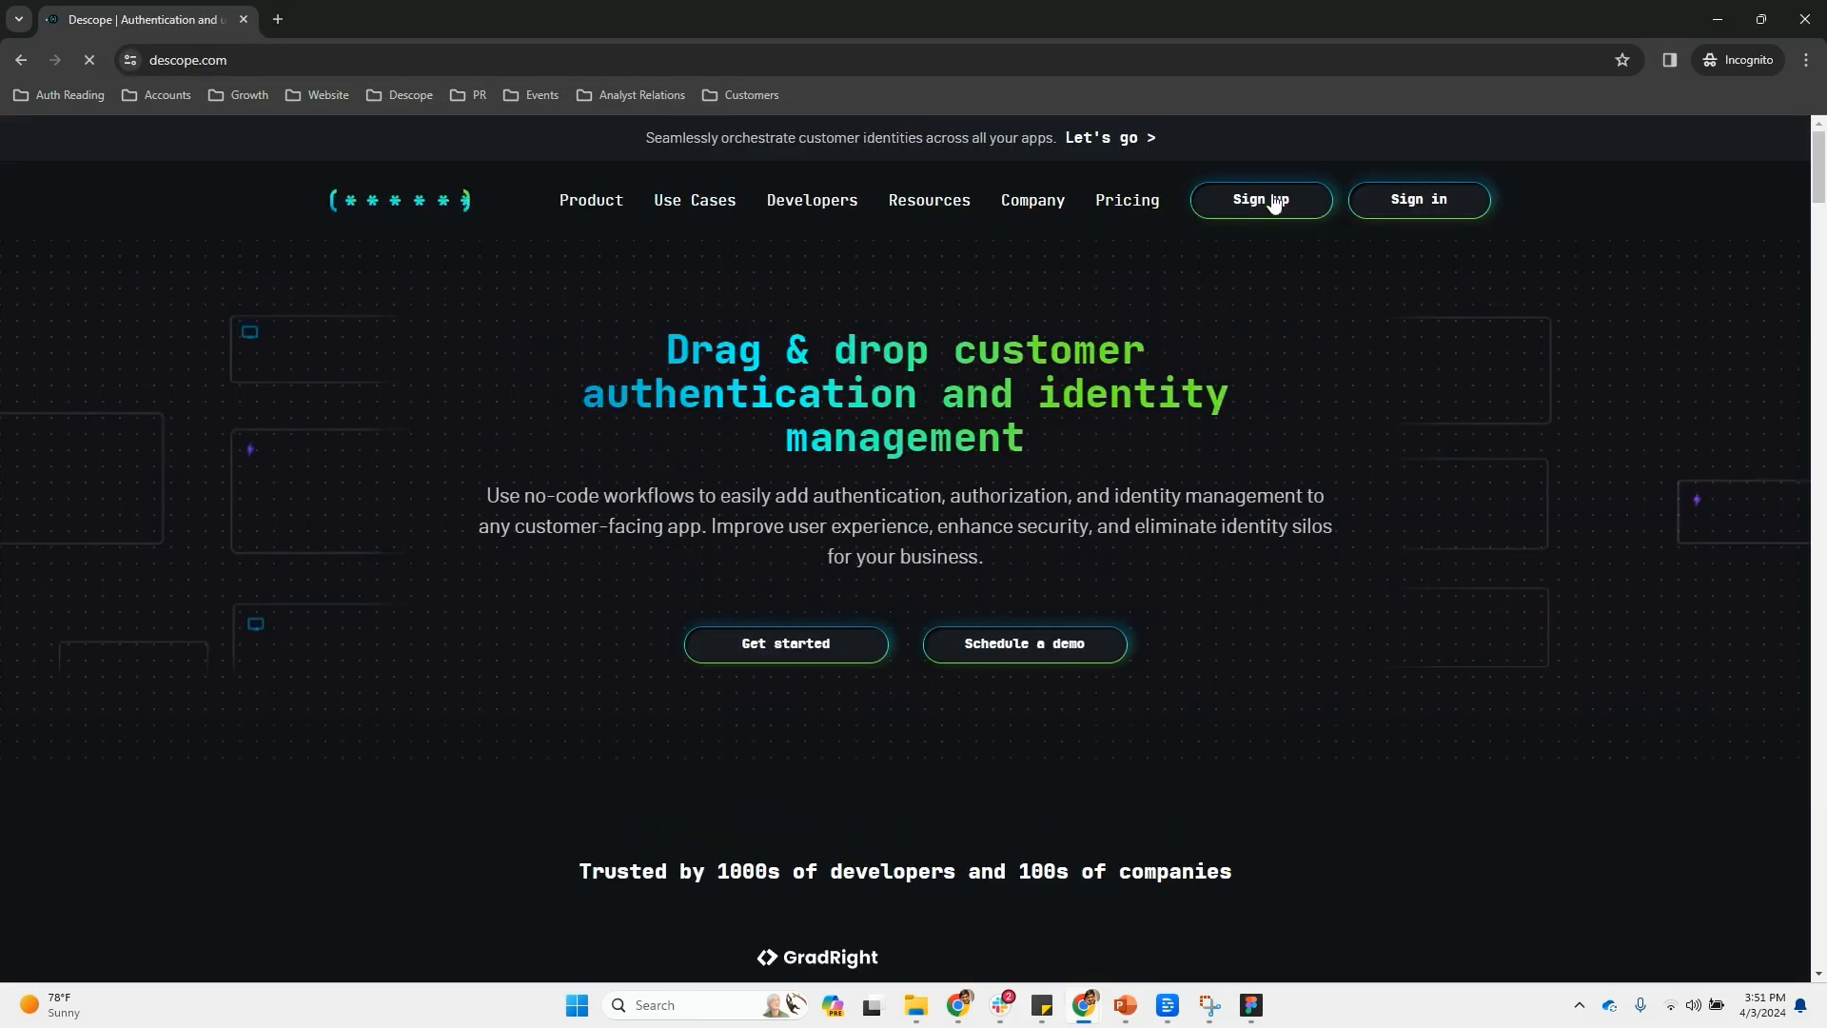
click(1272, 199)
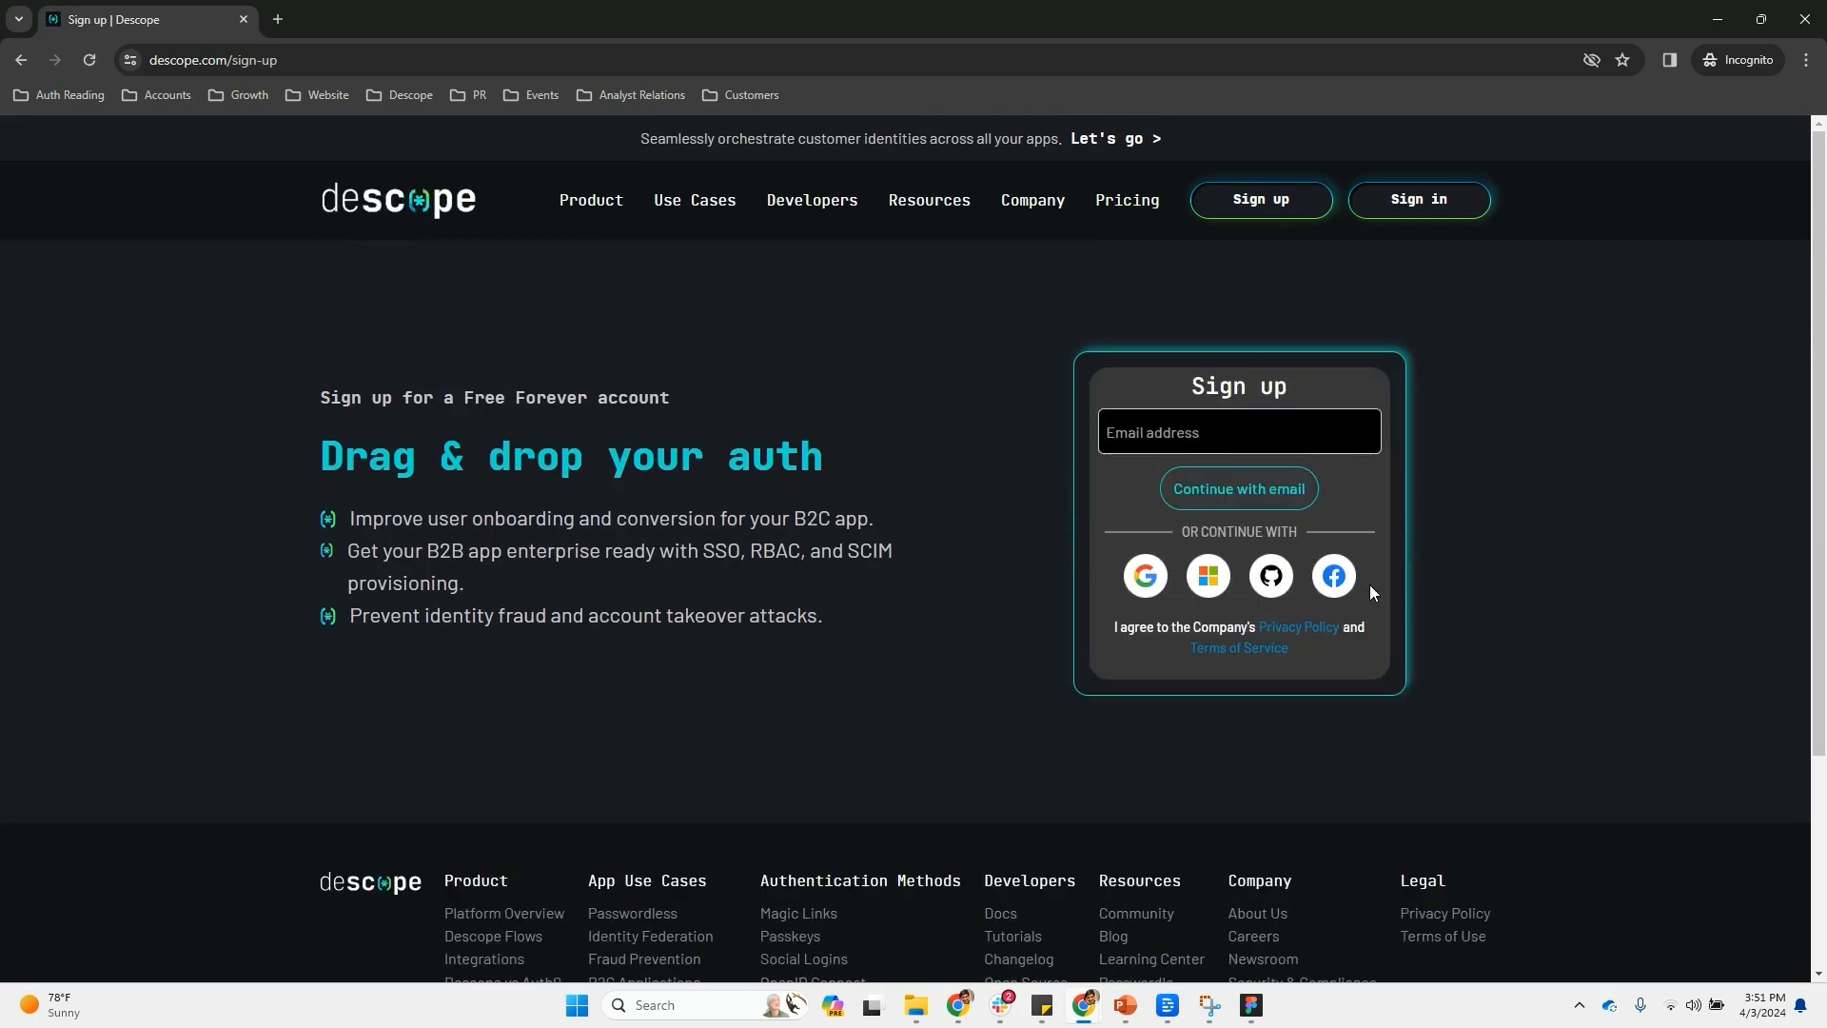
right_click(881, 401)
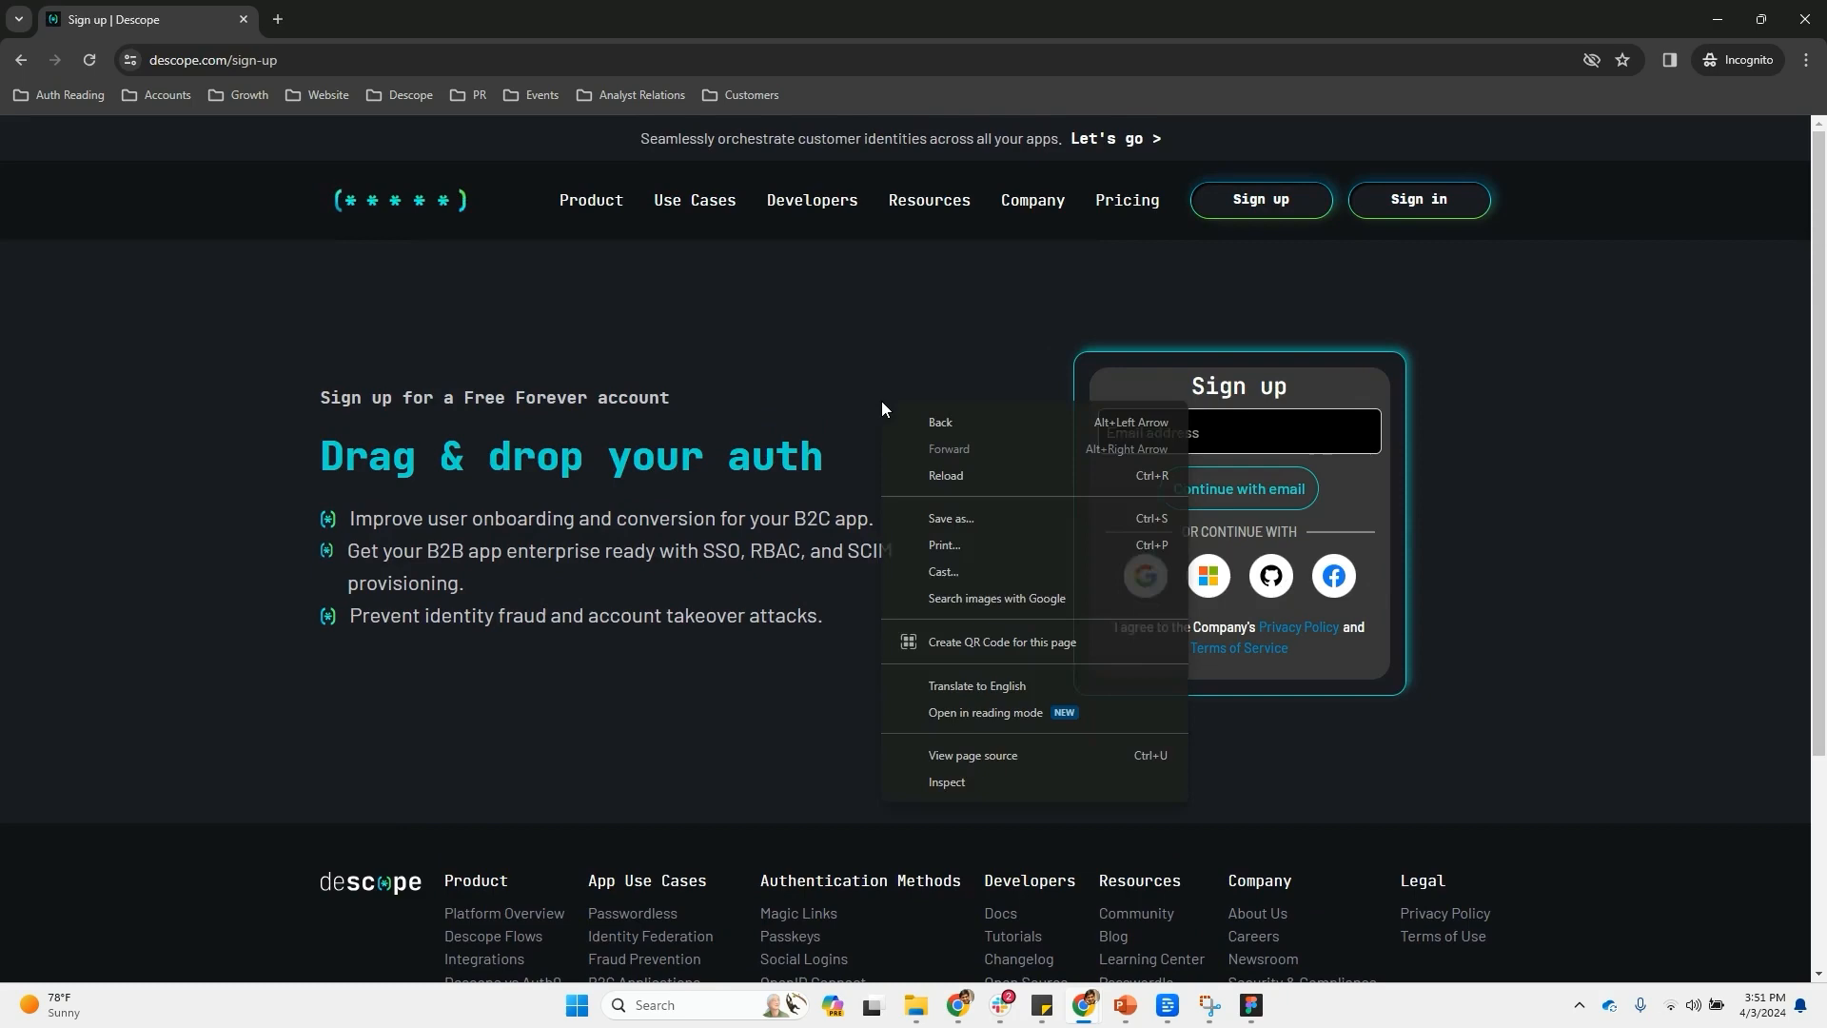
click(997, 790)
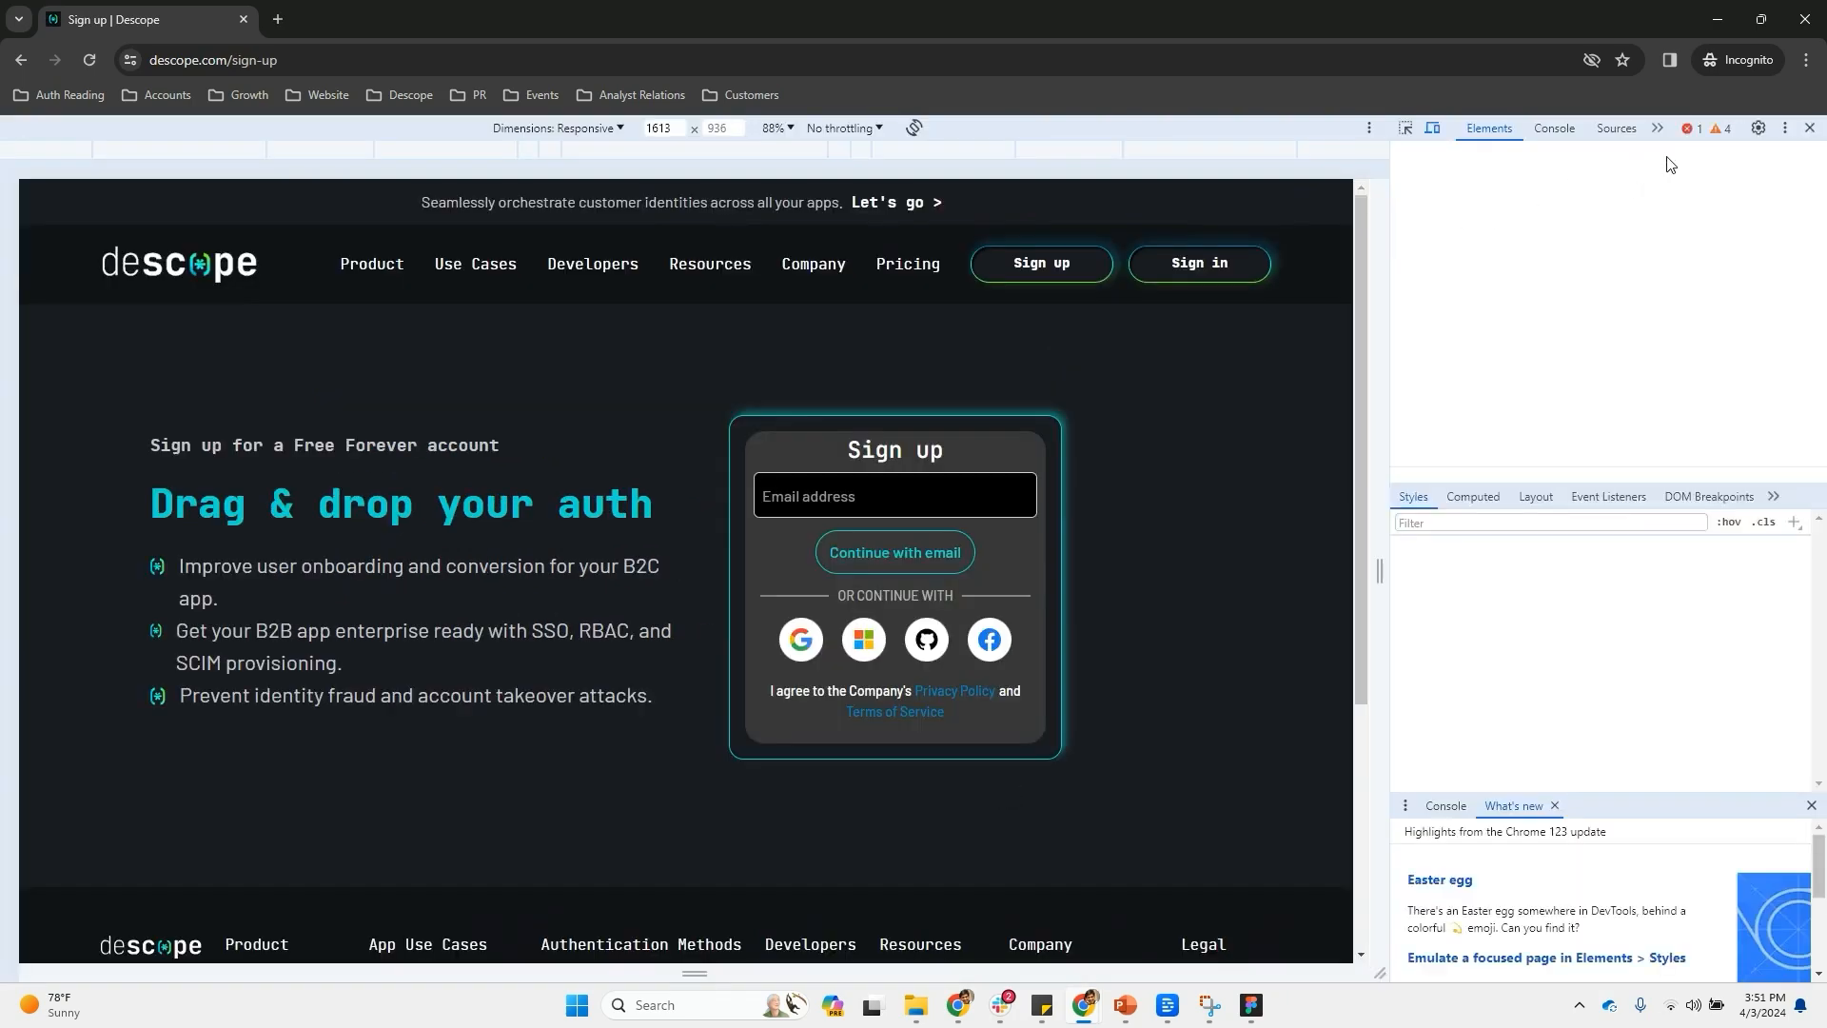
click(1596, 127)
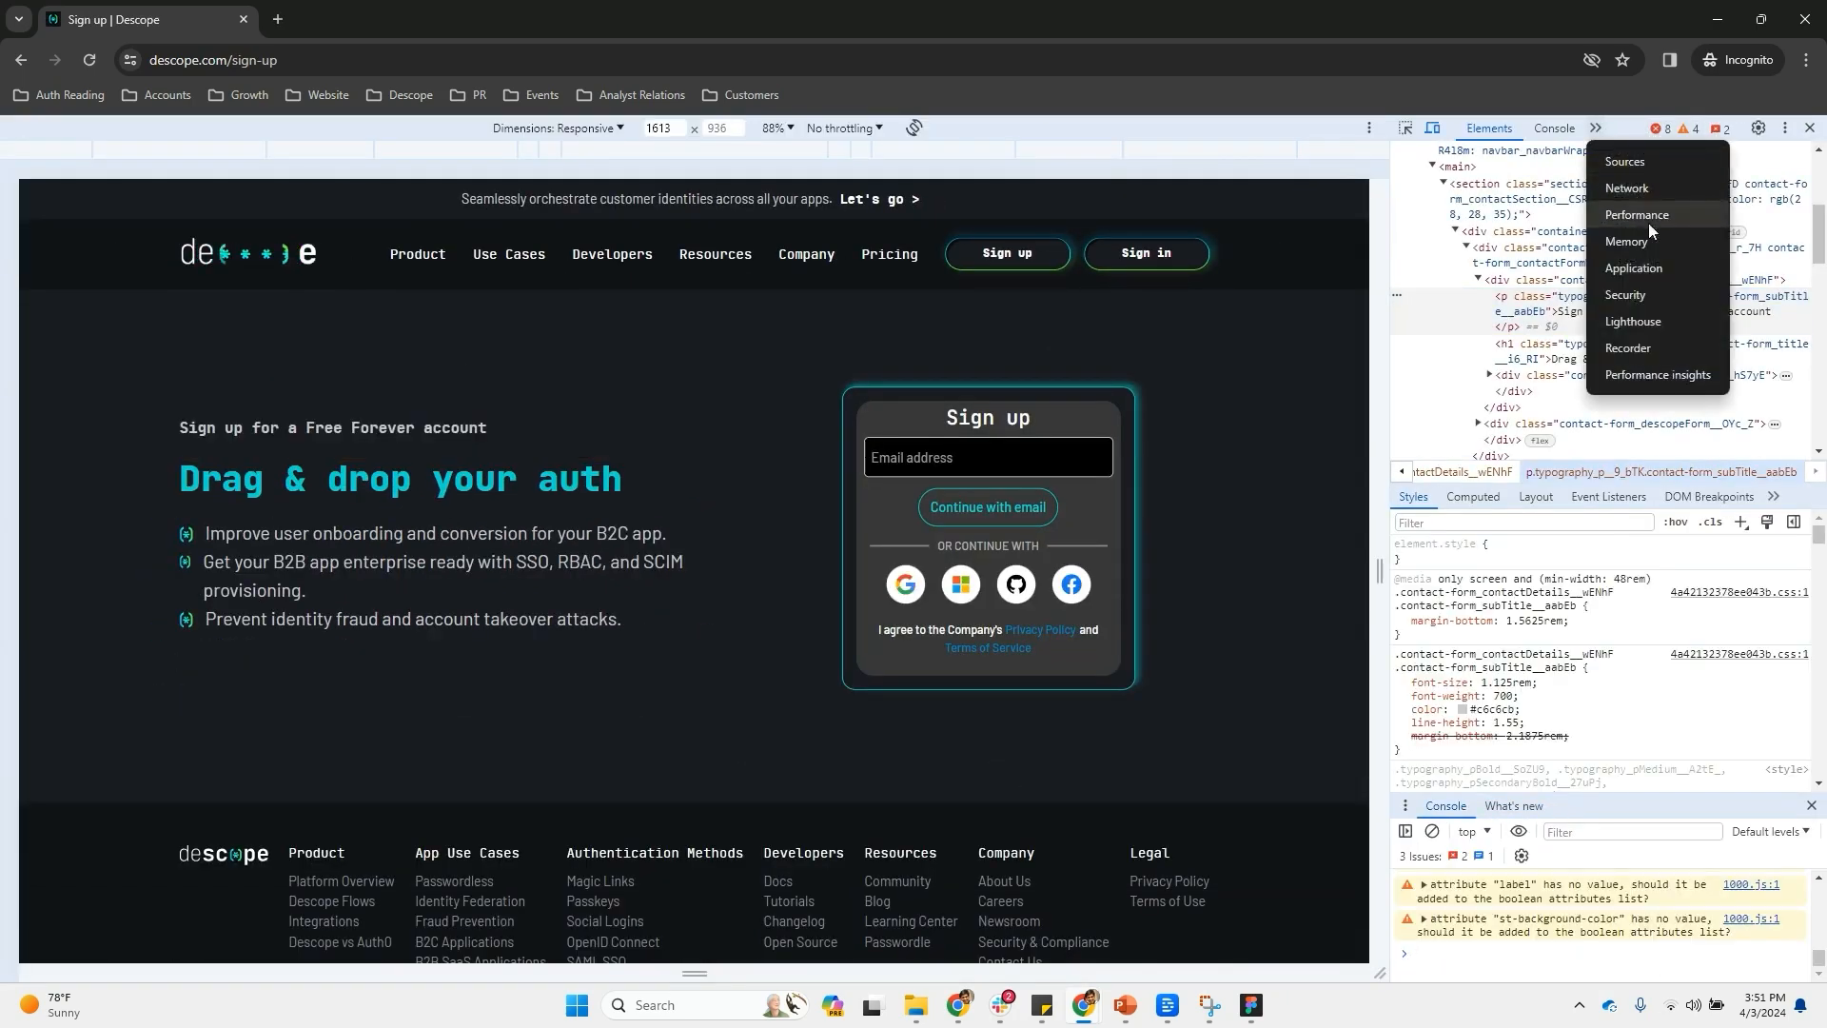
click(1636, 268)
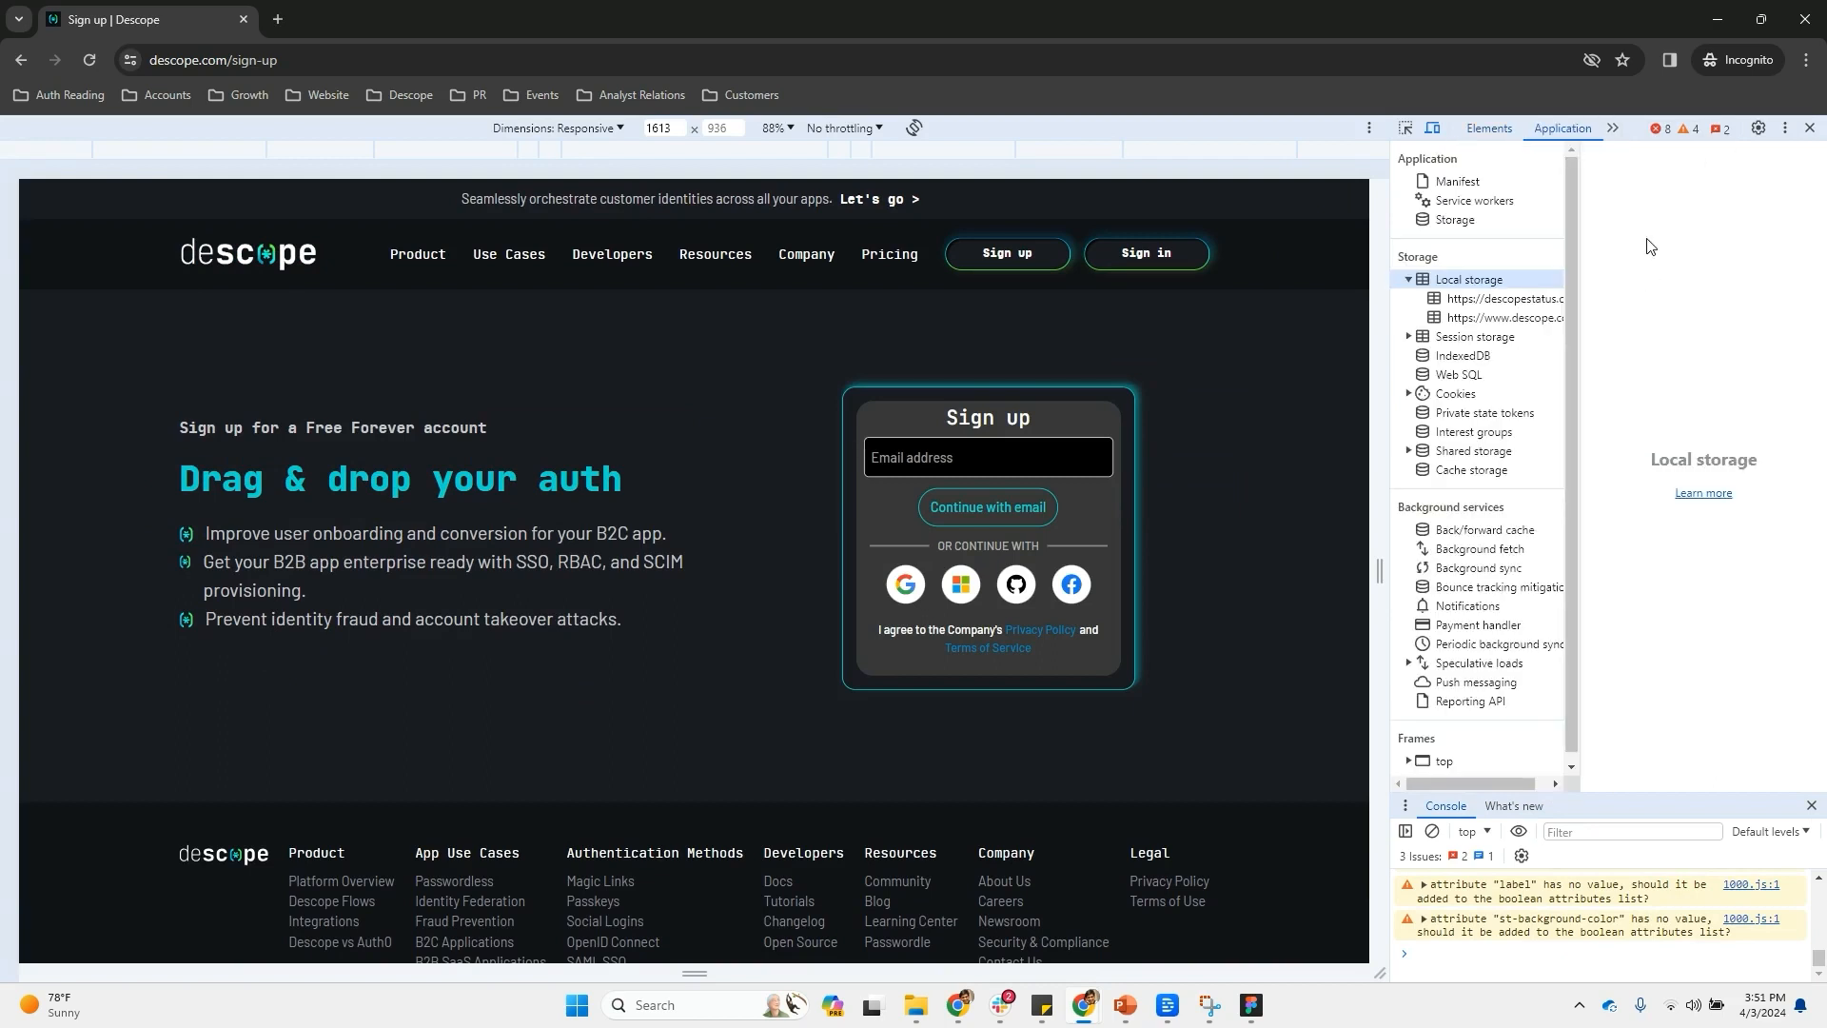
click(1492, 299)
click(1503, 317)
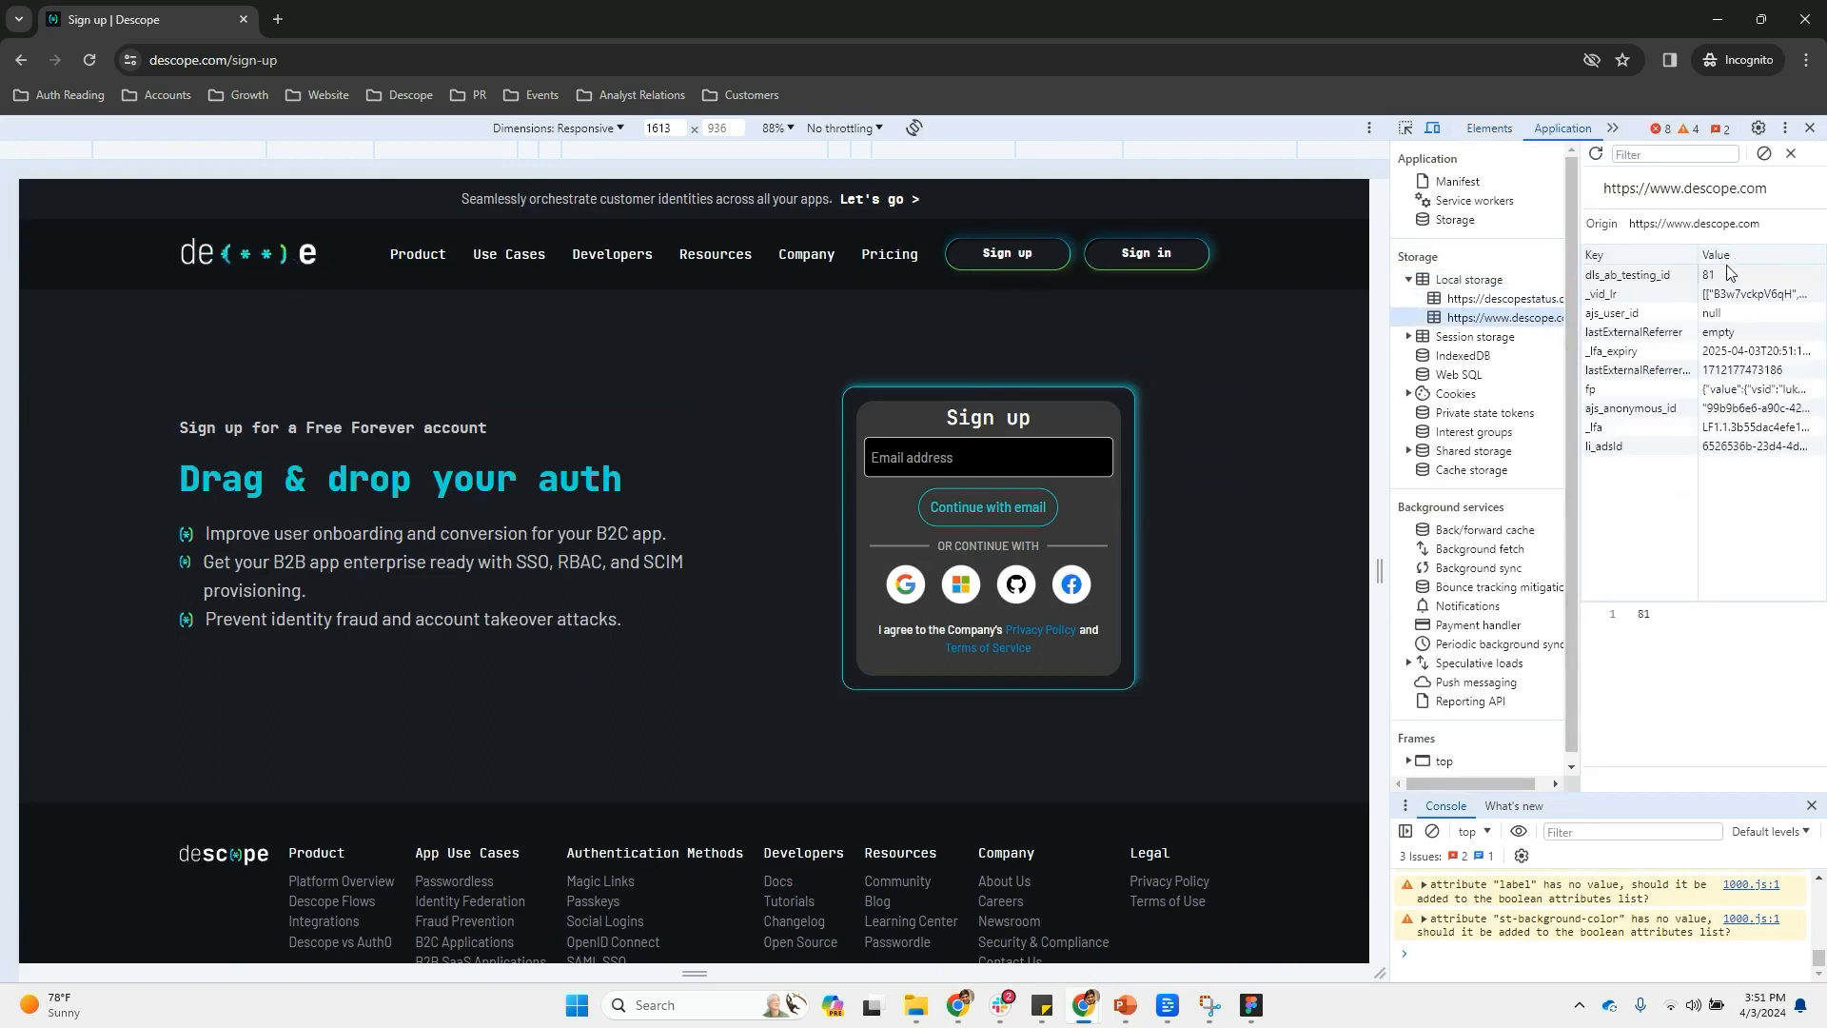
click(1708, 275)
text(1)
key(Return)
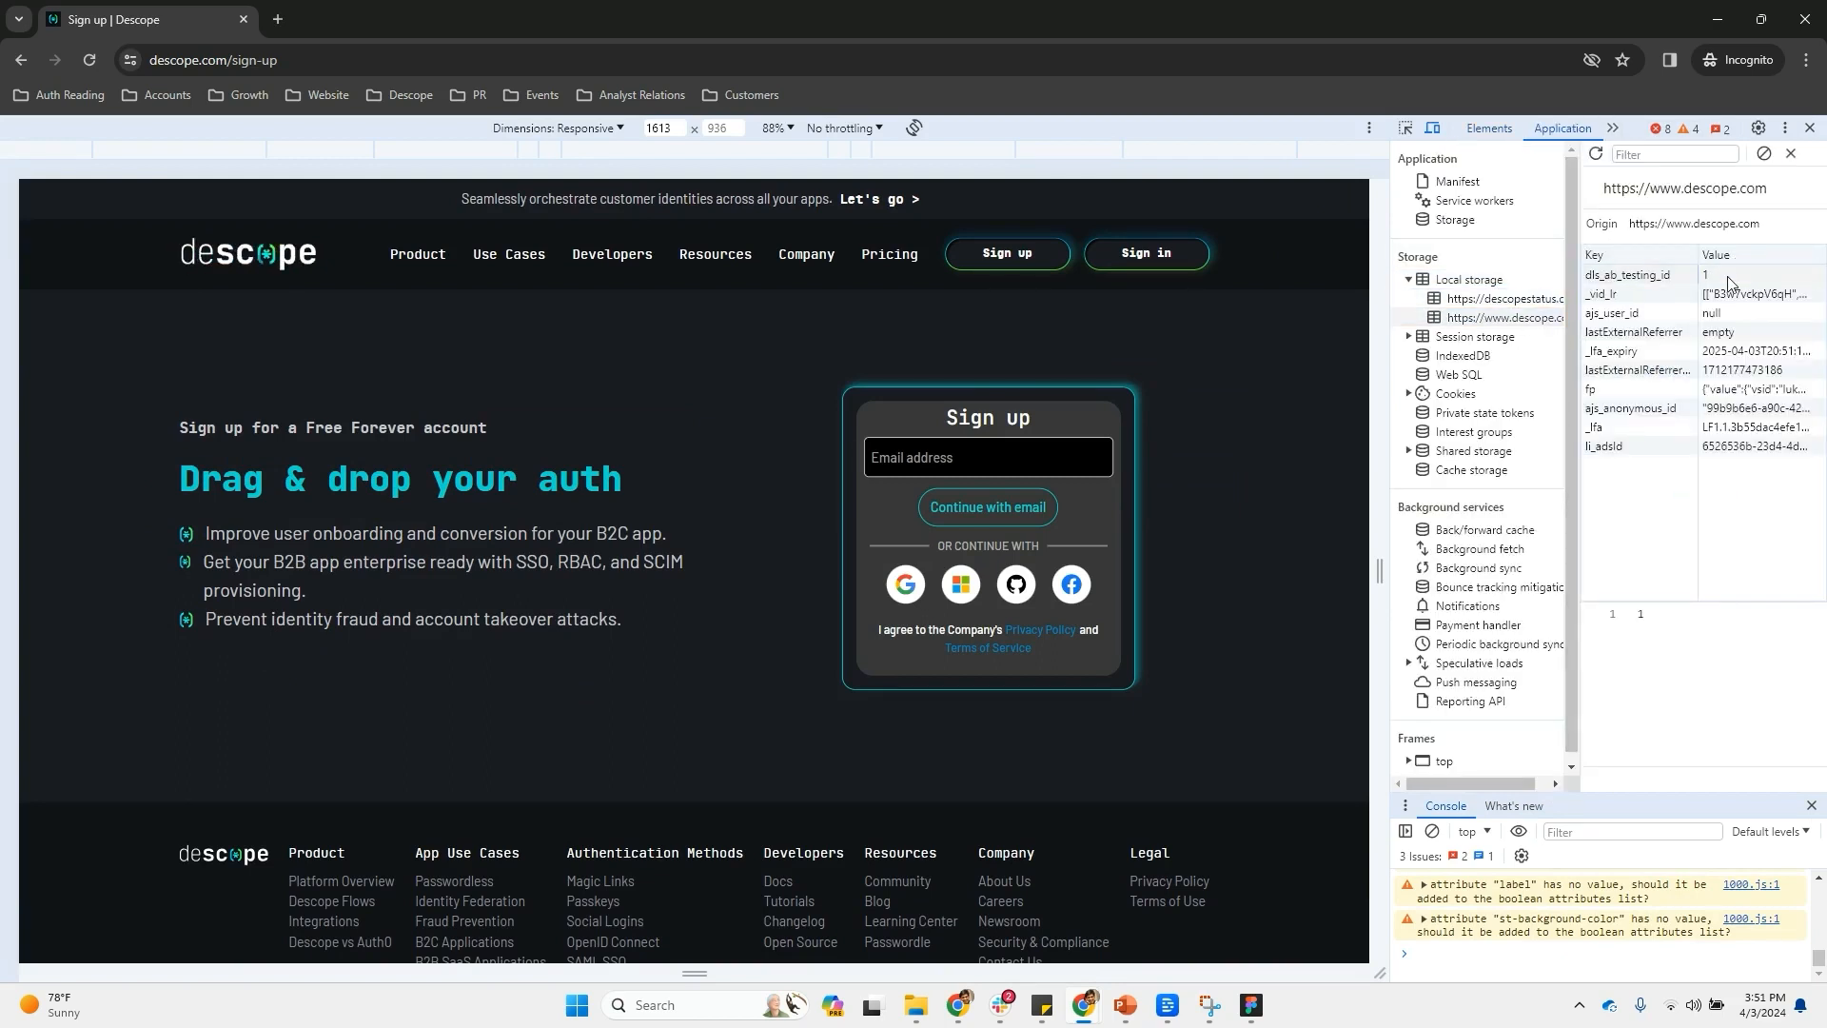
click(1809, 128)
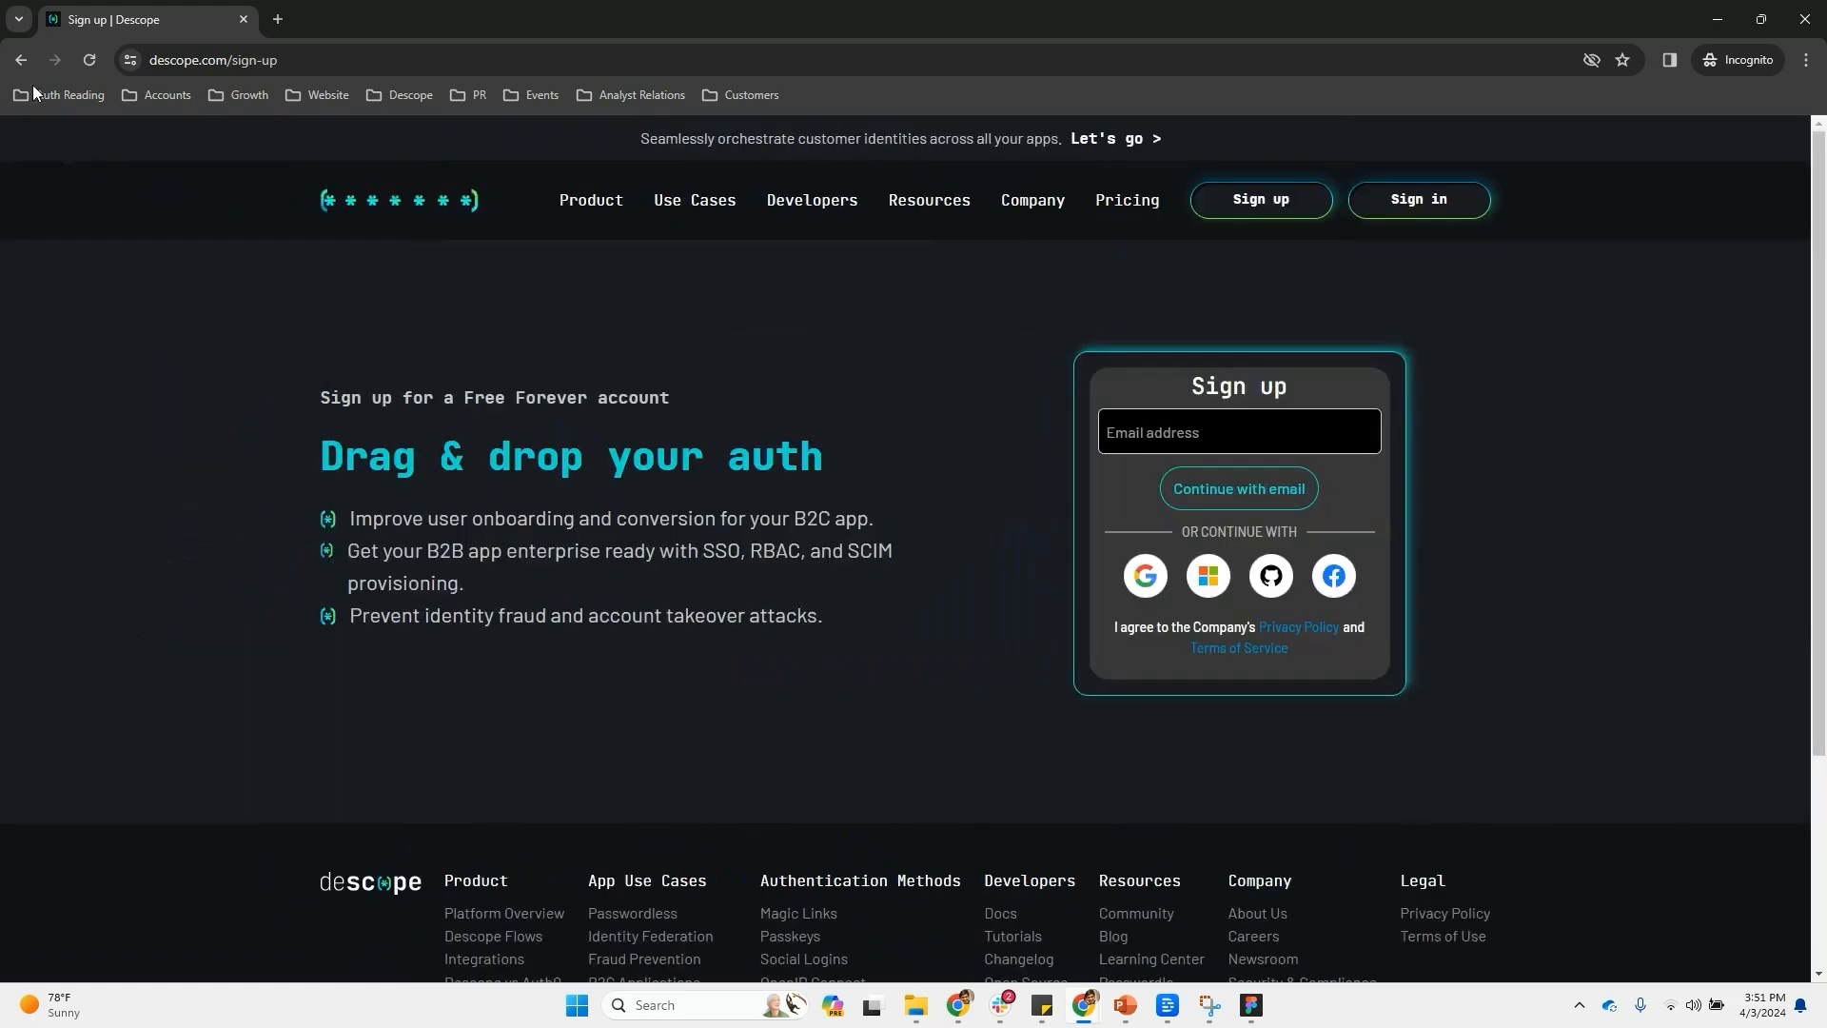
click(90, 59)
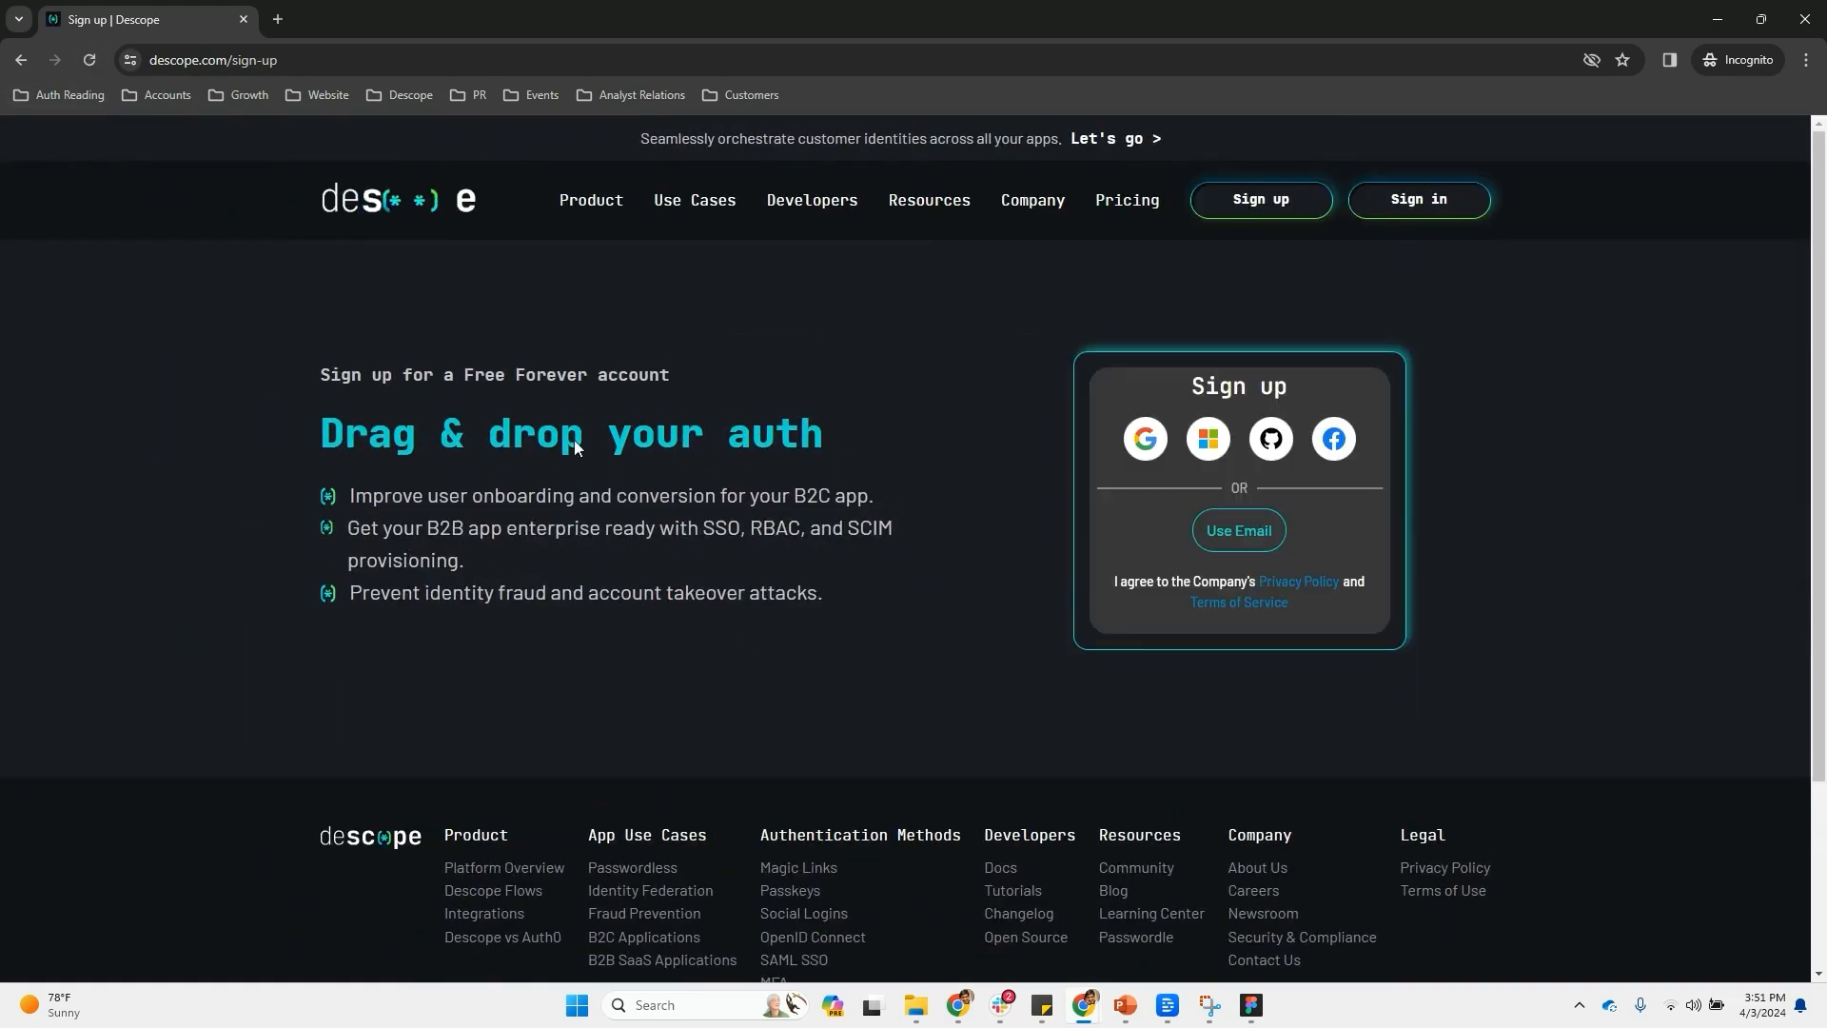